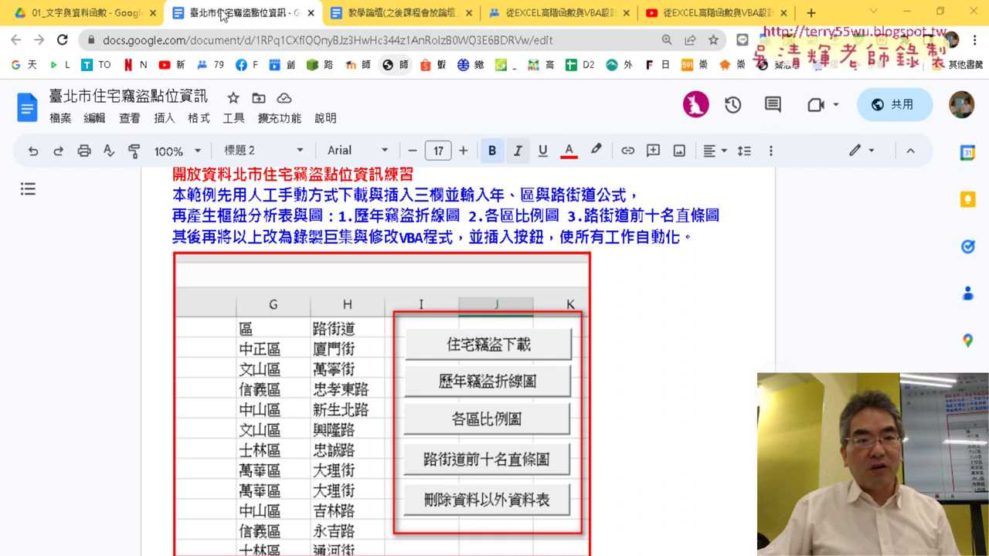
From the _雲端白板畫面 Drive folder, open 01_文字與資料函數 and the 臺北市住宅竊盜點位資訊 document
click(64, 16)
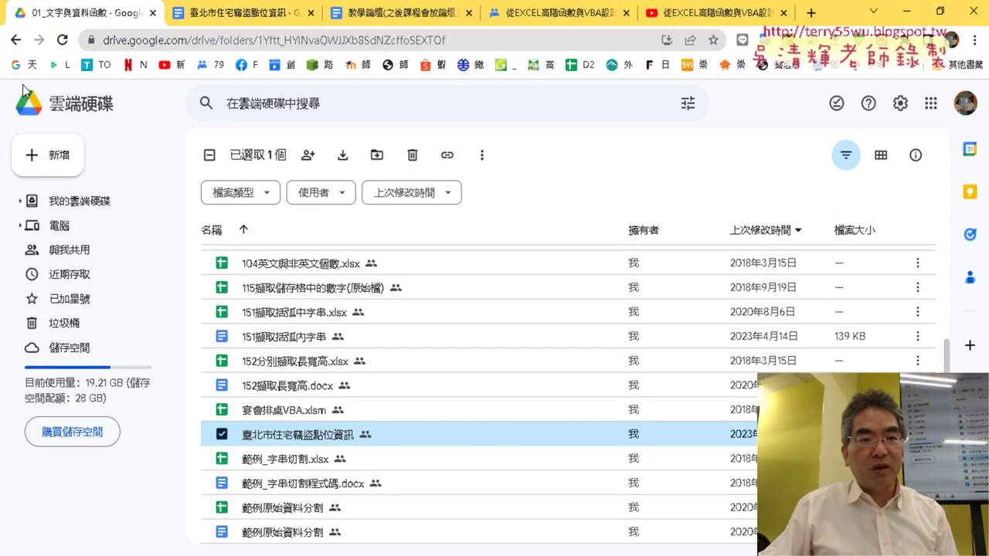
click(15, 39)
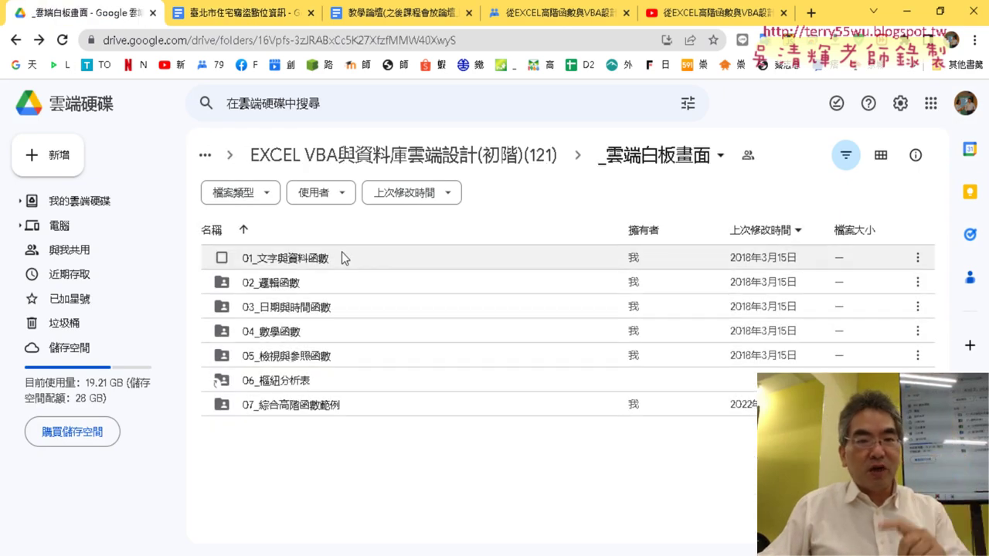
double_click(341, 255)
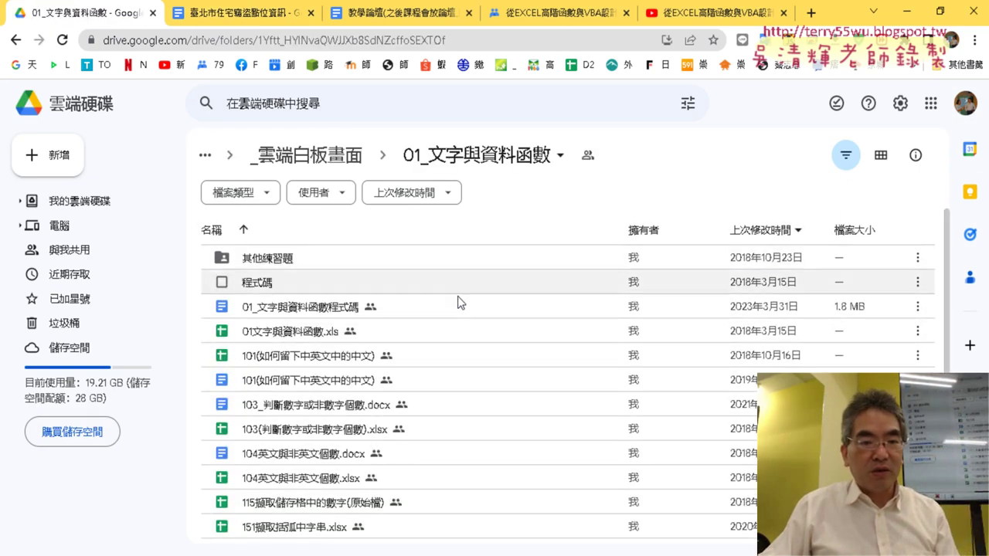
scroll(432, 332, down, 2)
scroll(387, 382, down, 1)
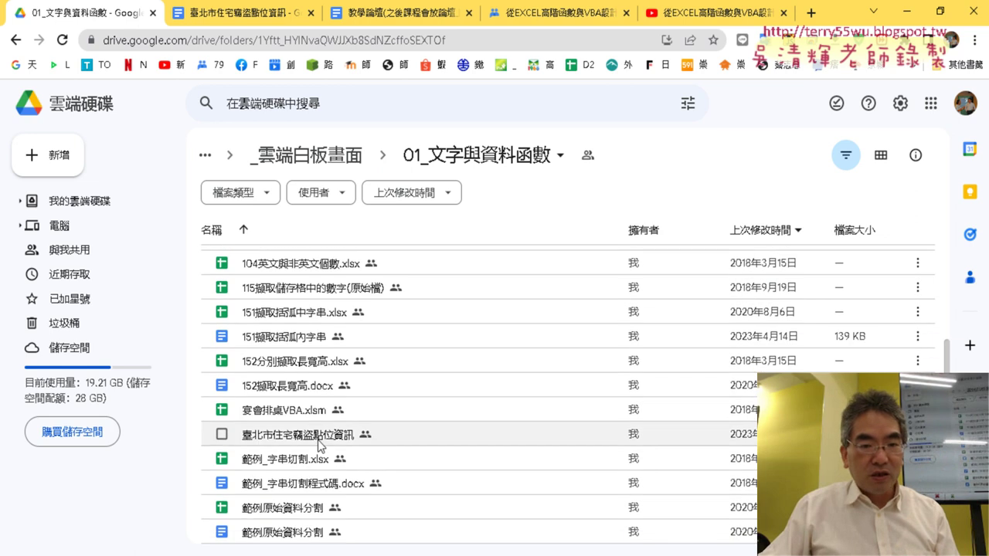
click(317, 438)
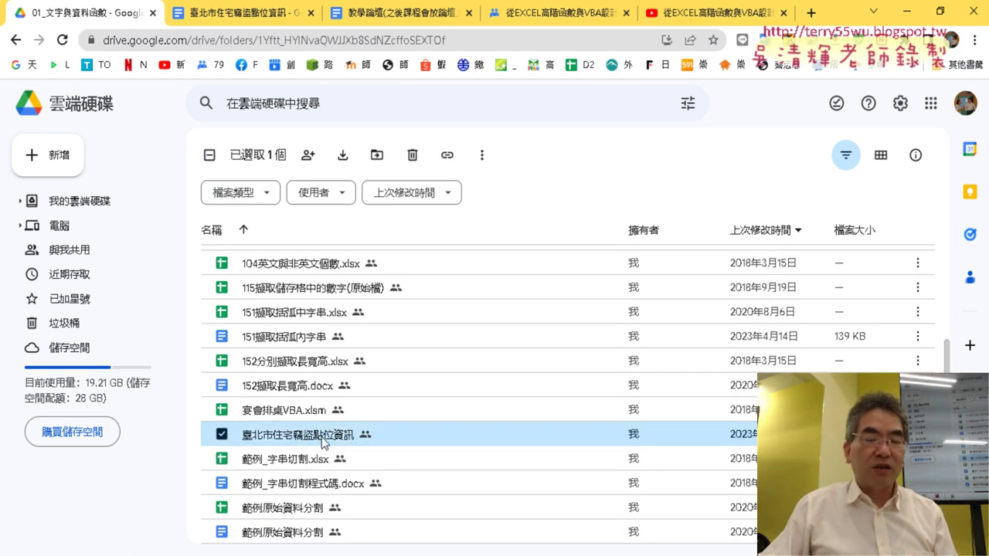
click(224, 13)
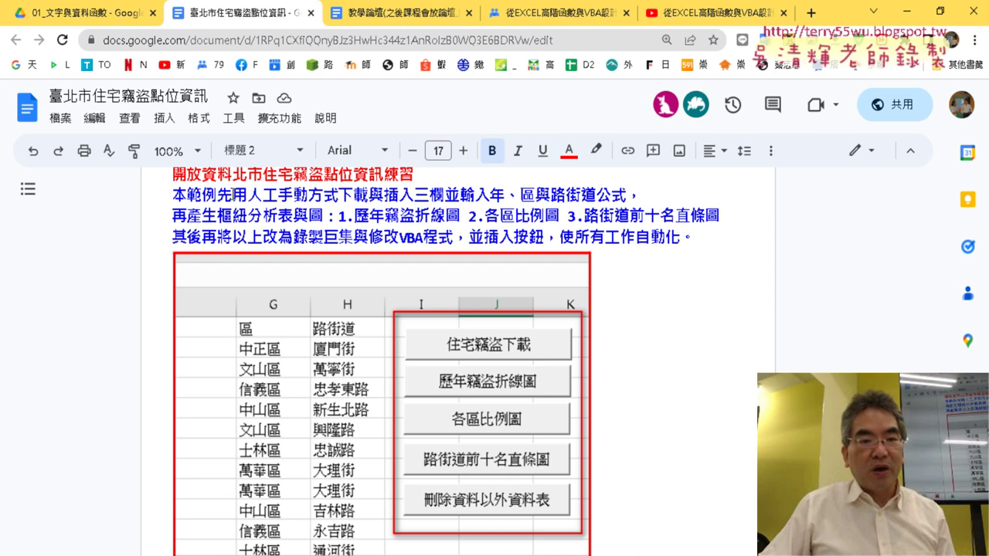
drag(236, 195, 325, 197)
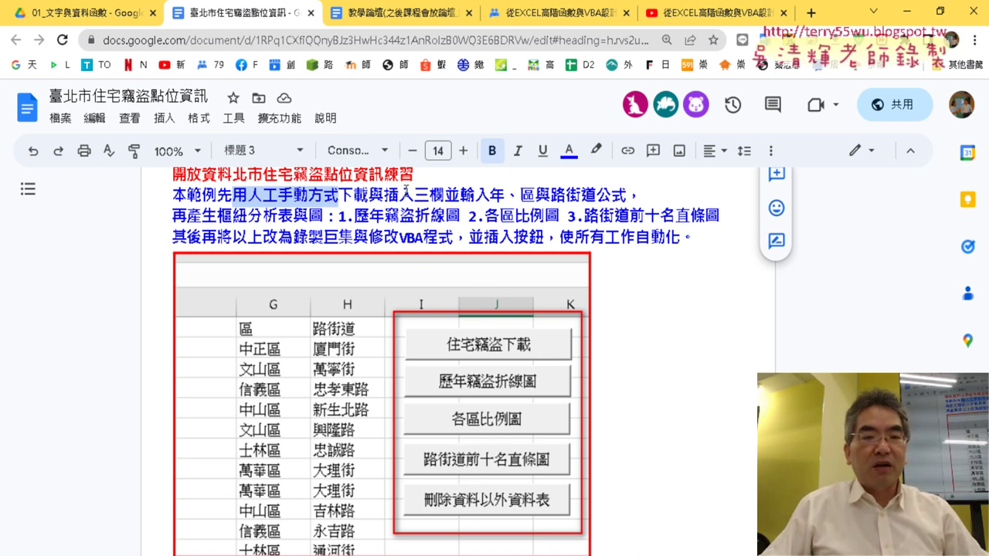
drag(386, 195, 493, 195)
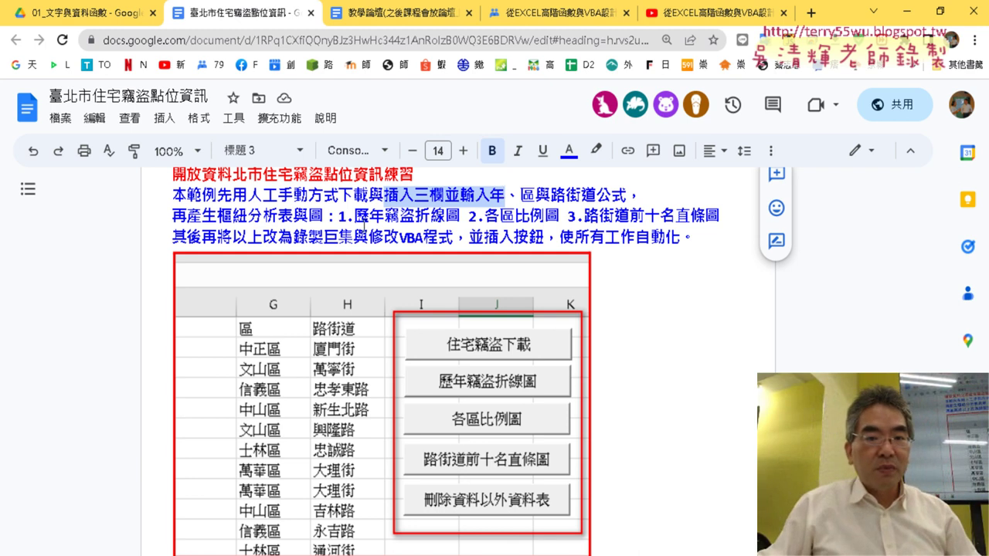
drag(355, 214, 726, 224)
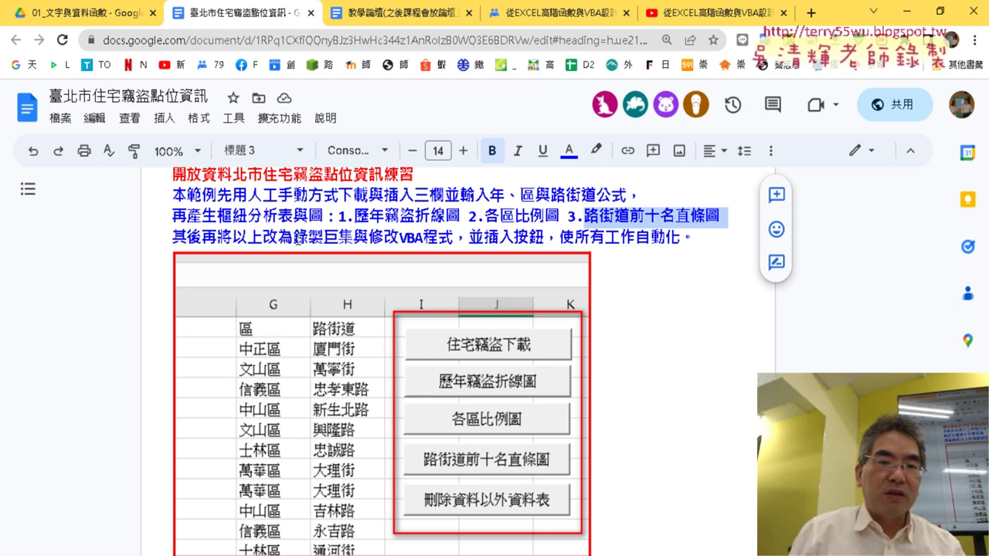
drag(293, 238, 354, 244)
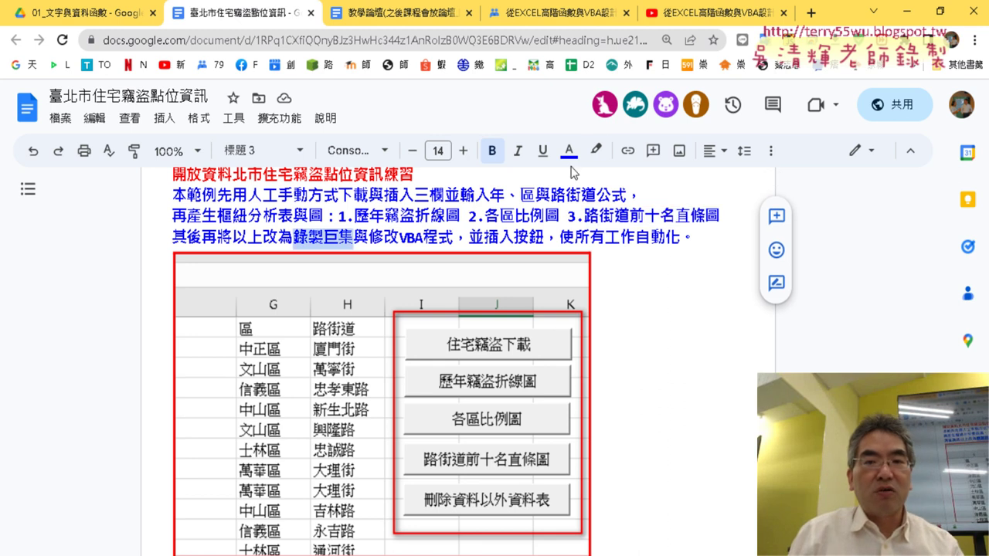
Apply a yellow highlight colour to the selected phrase 錄製巨集
click(595, 151)
click(656, 224)
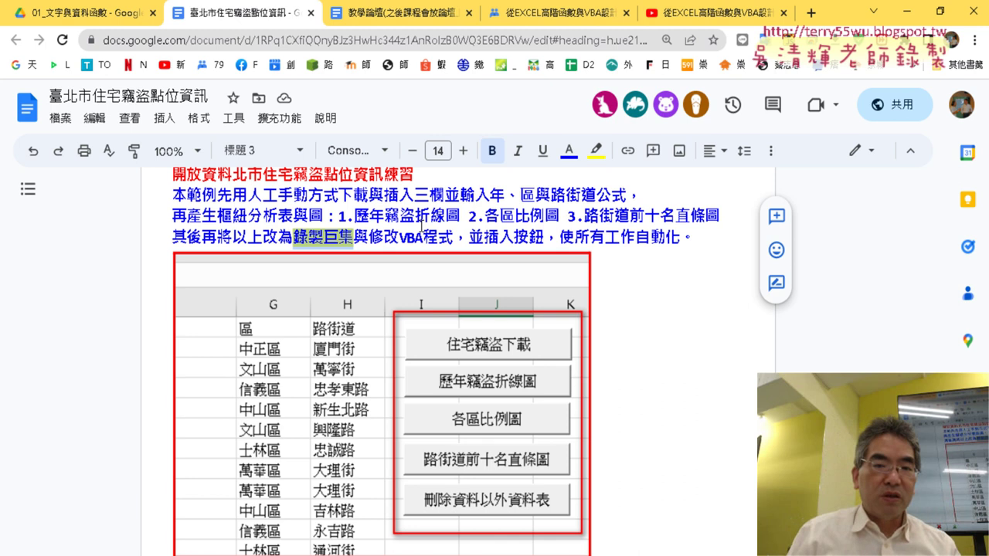
Scroll down to the 錄製巨集與註解 section showing the Sub 插入欄巨集 code
scroll(623, 230, down, 1)
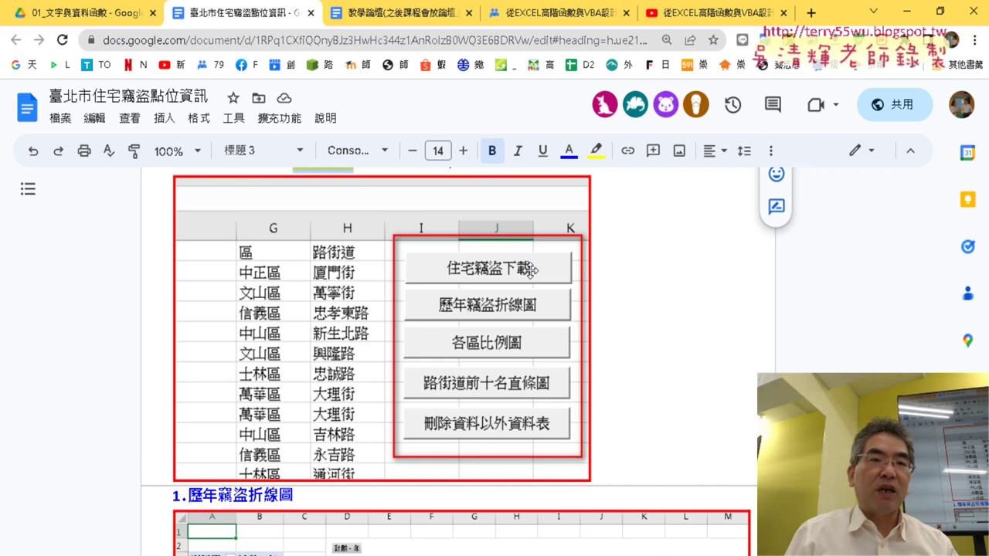
scroll(568, 265, down, 2)
scroll(590, 263, down, 4)
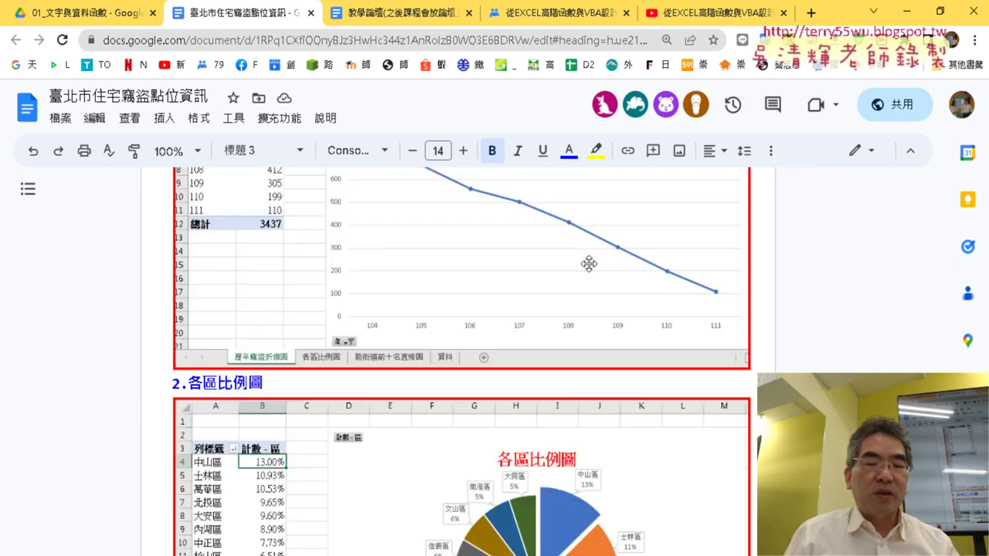
scroll(589, 263, down, 4)
scroll(588, 264, down, 3)
scroll(589, 264, down, 5)
scroll(589, 264, down, 1)
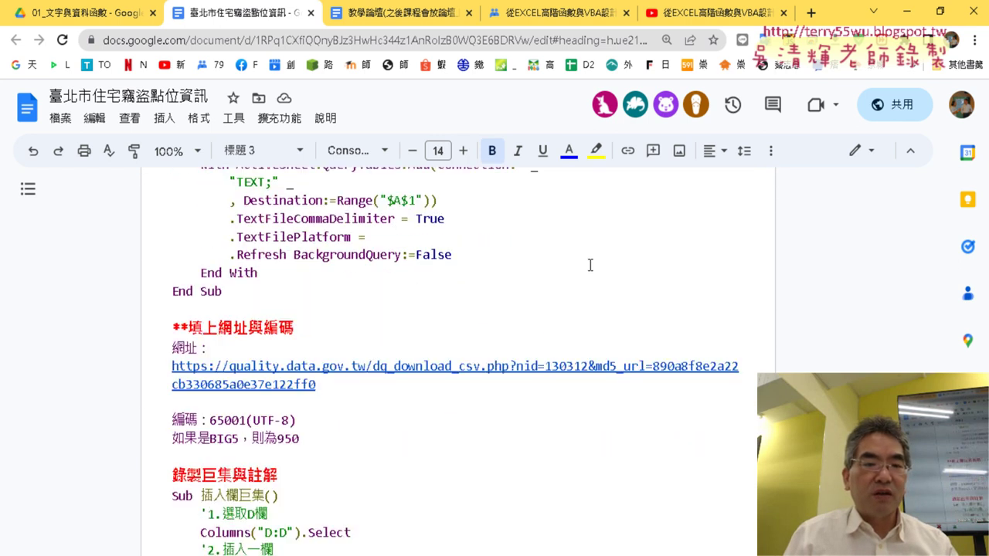
scroll(590, 265, down, 1)
scroll(590, 265, down, 2)
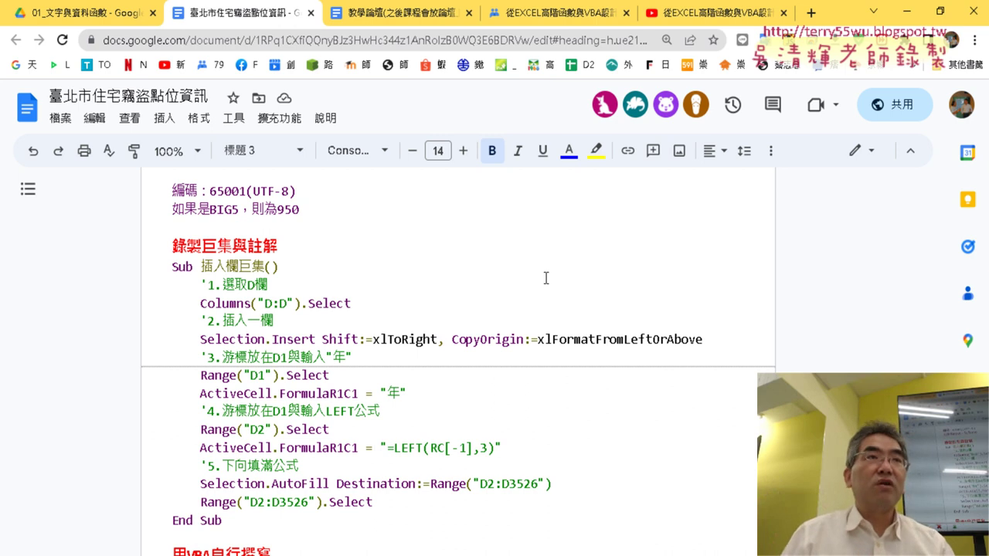
In a new tab, search Google for 開放資料 and open the 政府資料開放平臺 result
click(811, 12)
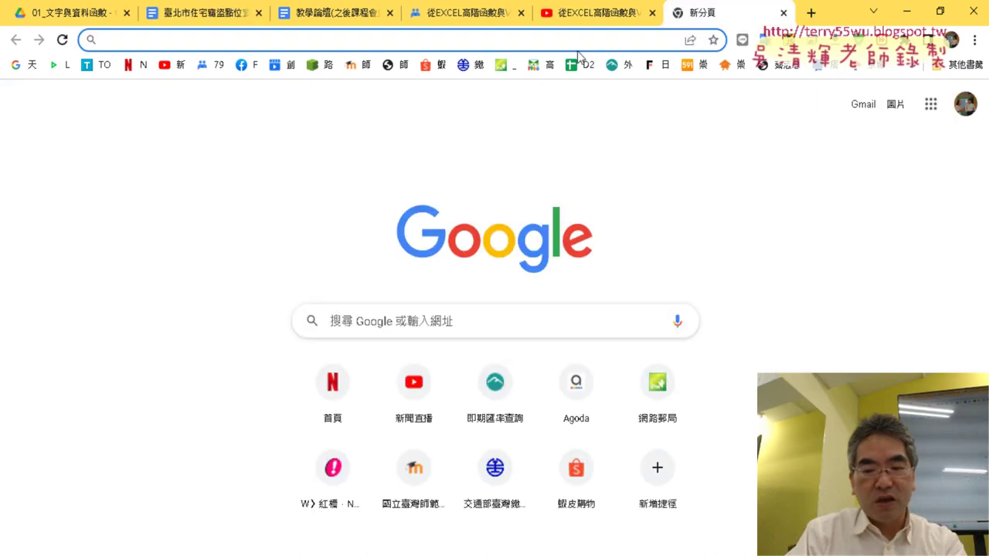
text(ㄎㄞ開ㄈ)
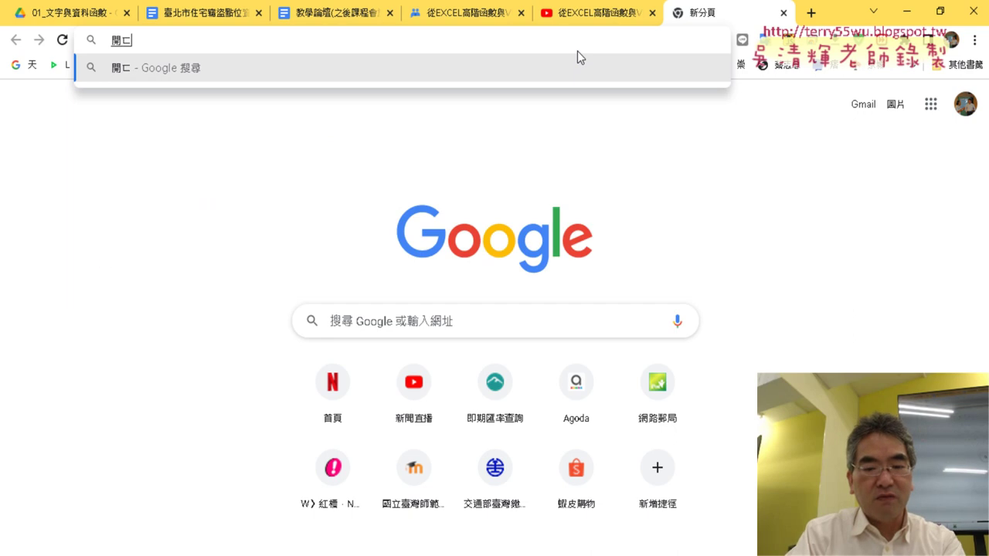
text(ㄤ放)
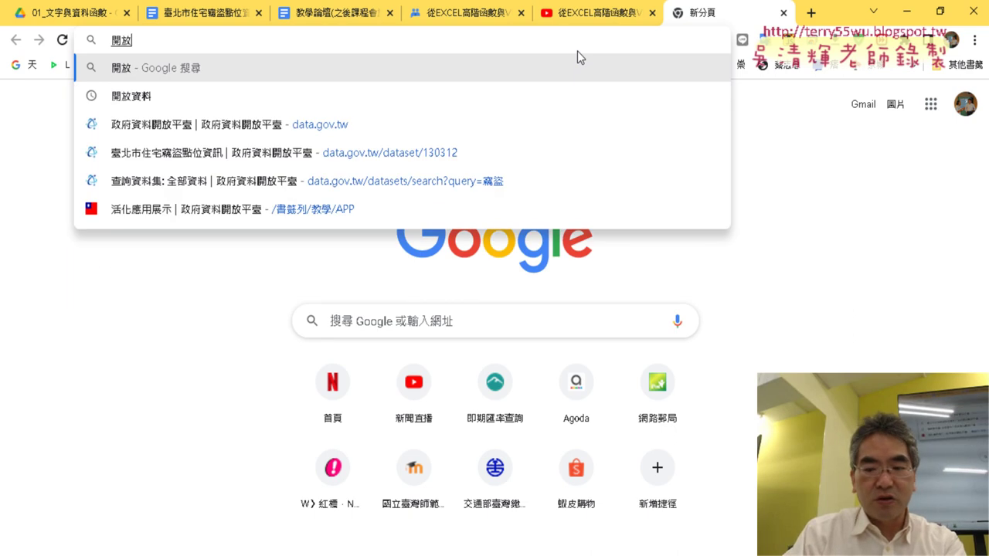
key(Down)
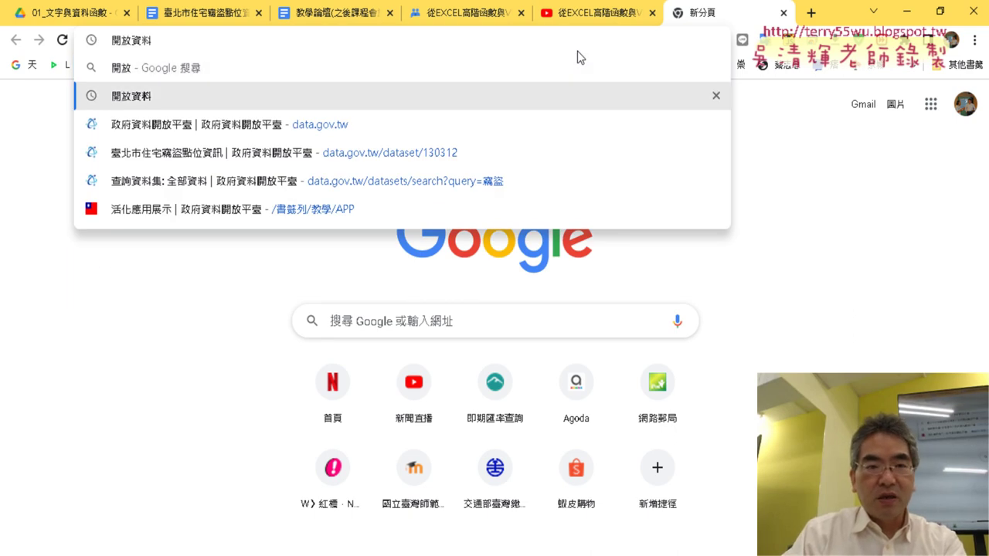
key(Return)
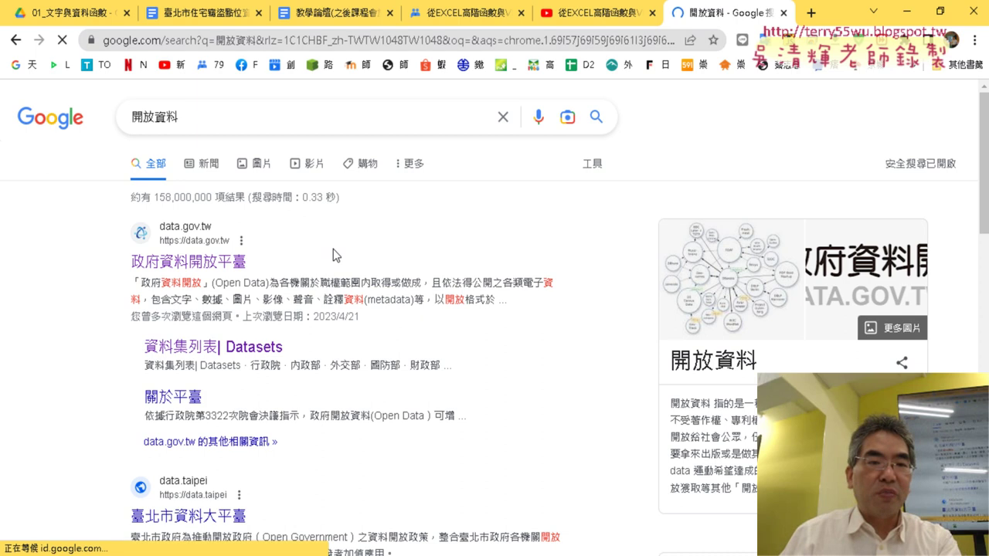
click(224, 263)
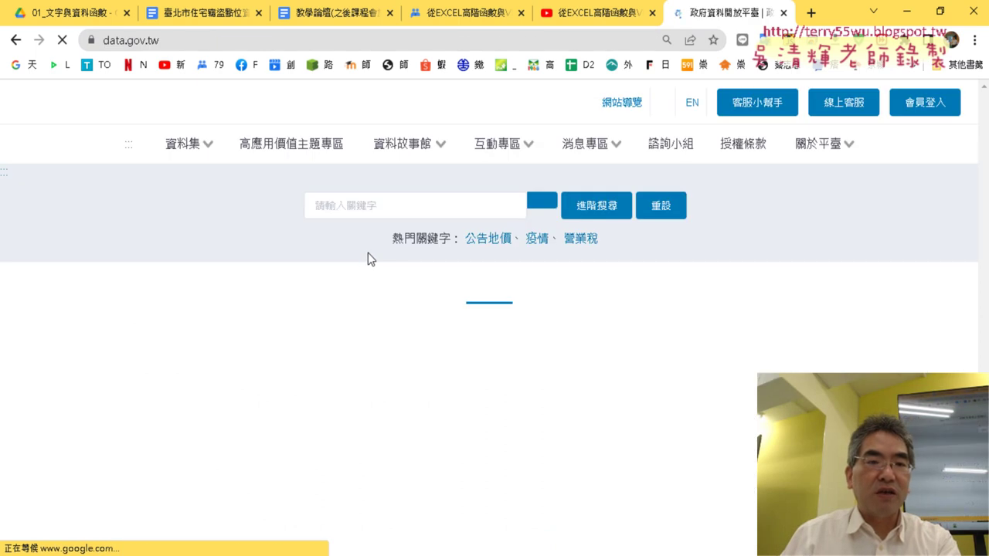
Search data.gov.tw for 竊盜 and open the 臺北市住宅竊盜點位資訊 dataset page
click(359, 207)
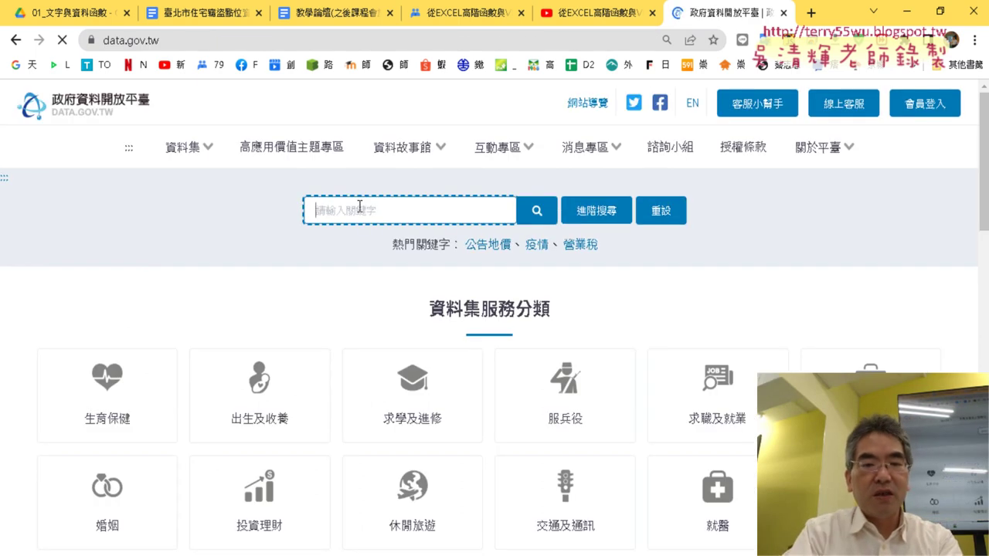
text(ㄑㄧㄝ4)
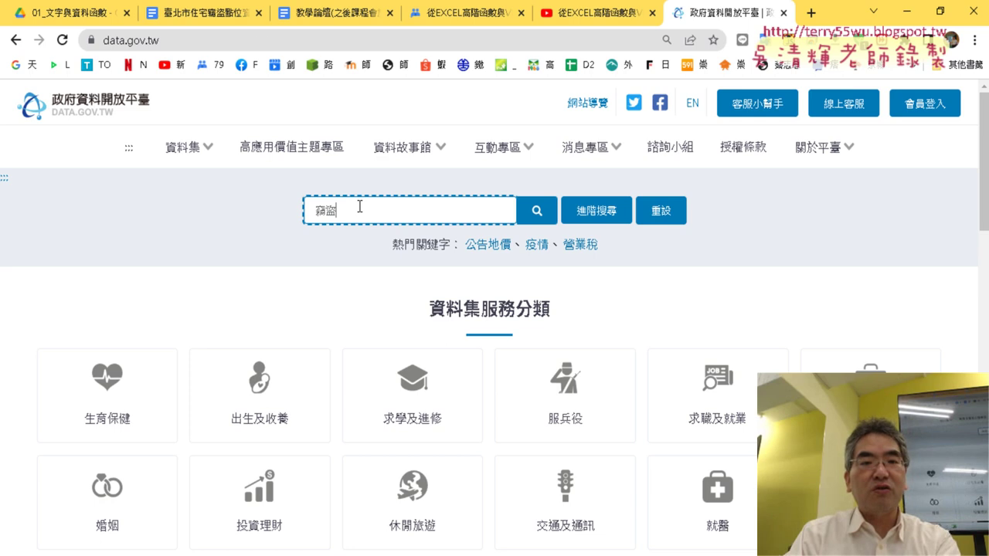
key(Return)
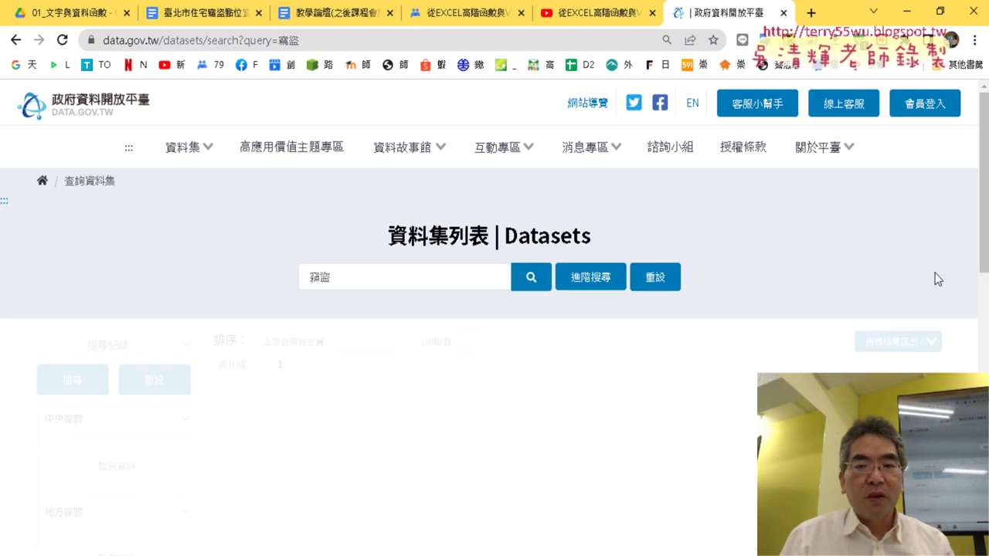
double_click(312, 278)
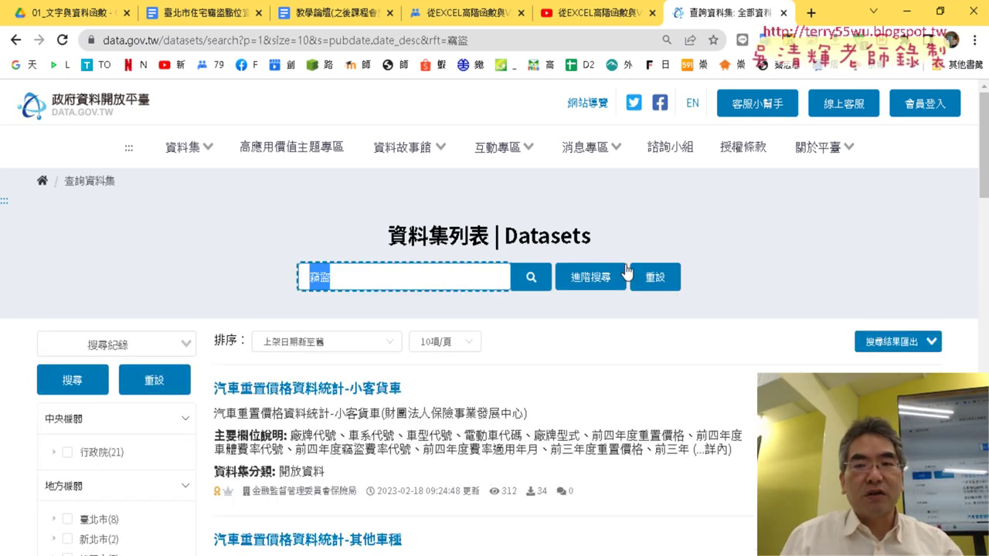
drag(987, 169, 985, 471)
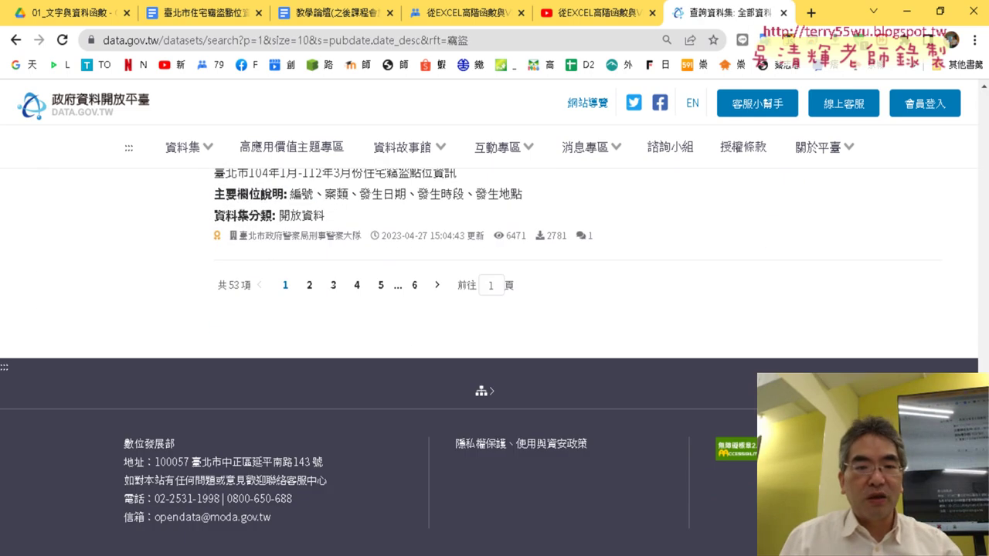
scroll(306, 197, up, 2)
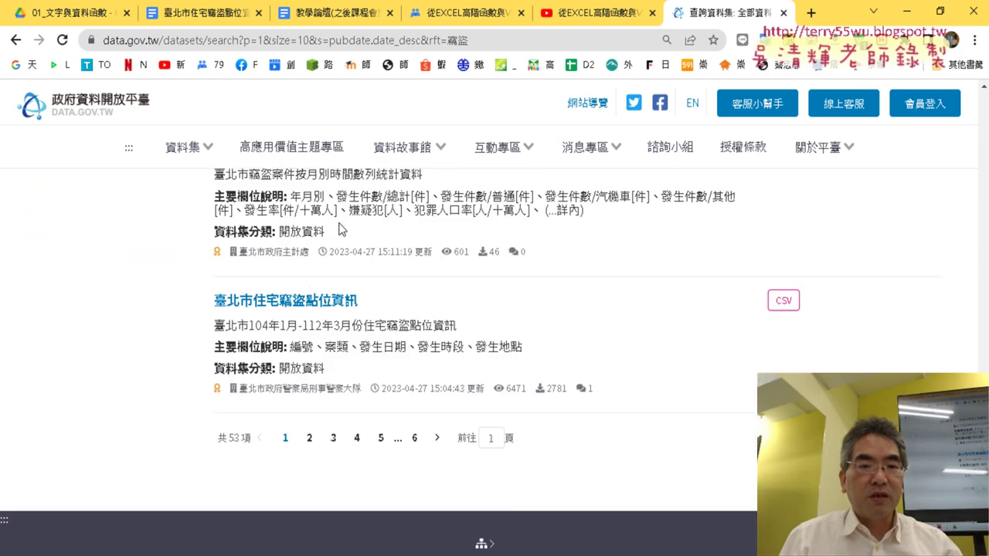
click(291, 303)
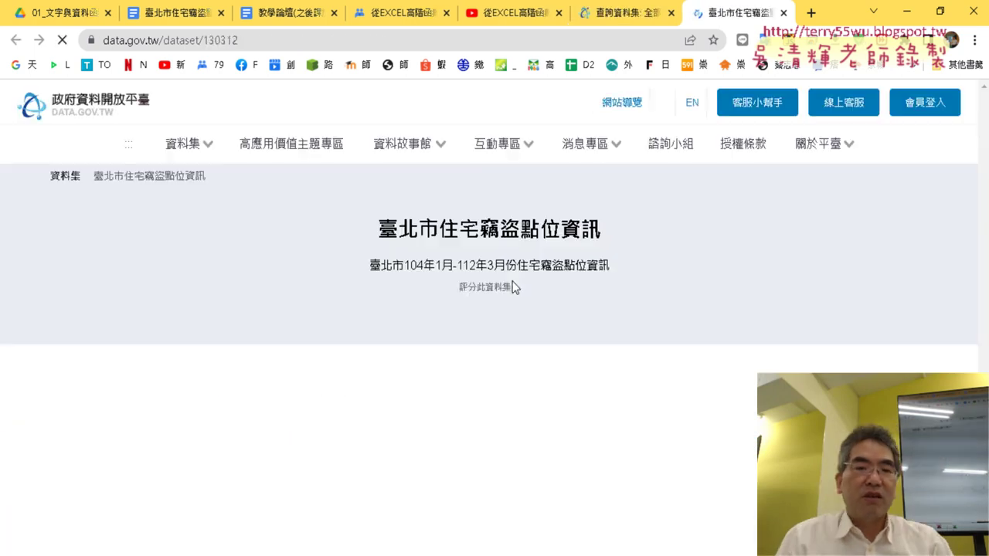
Show the CSV resource details, marking its field names, BIG5 encoding and download URL
scroll(541, 278, down, 2)
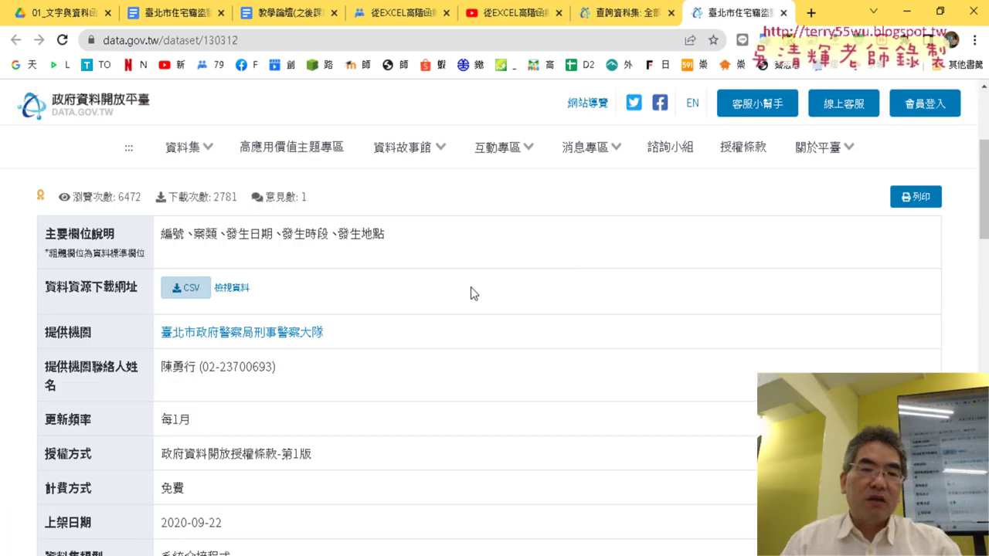
mouse_move(160, 232)
mouse_down()
mouse_move(331, 233)
mouse_move(402, 246)
mouse_up()
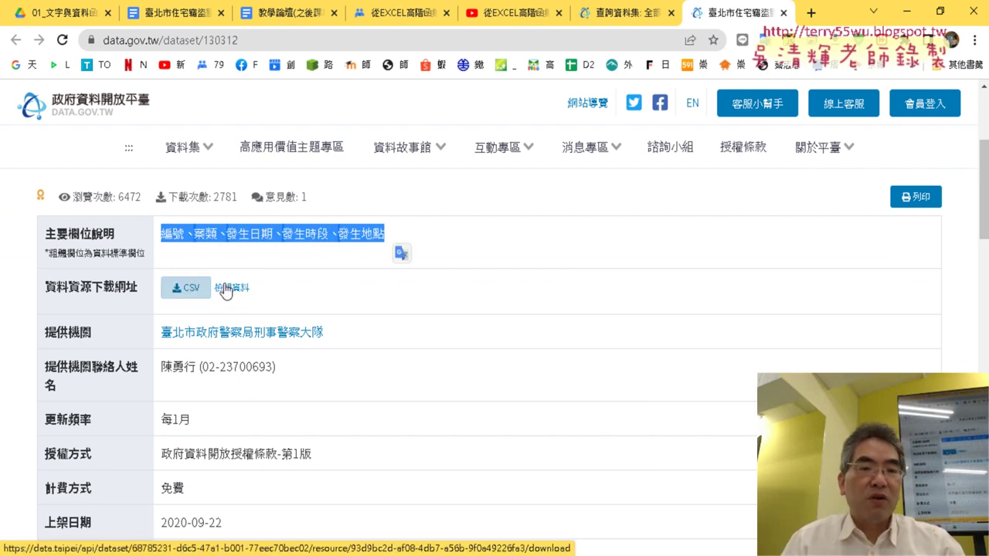
click(236, 289)
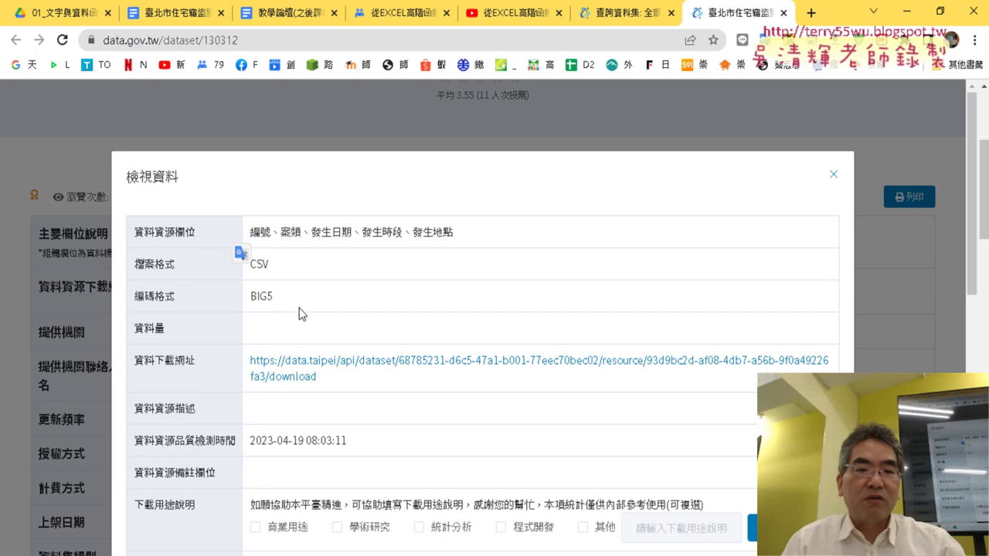
drag(301, 313, 200, 307)
scroll(160, 302, down, 1)
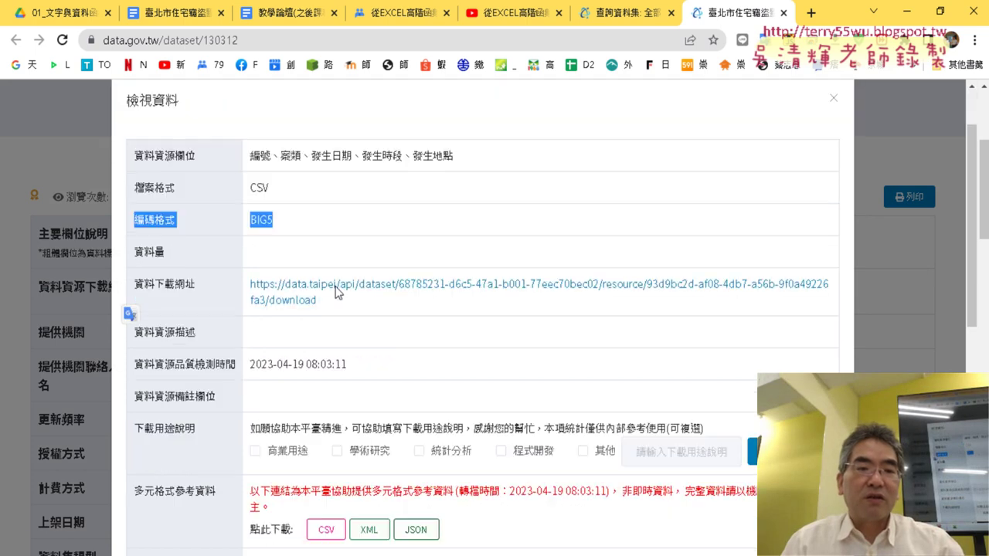
mouse_move(340, 302)
mouse_down()
mouse_move(246, 306)
mouse_move(246, 290)
mouse_up()
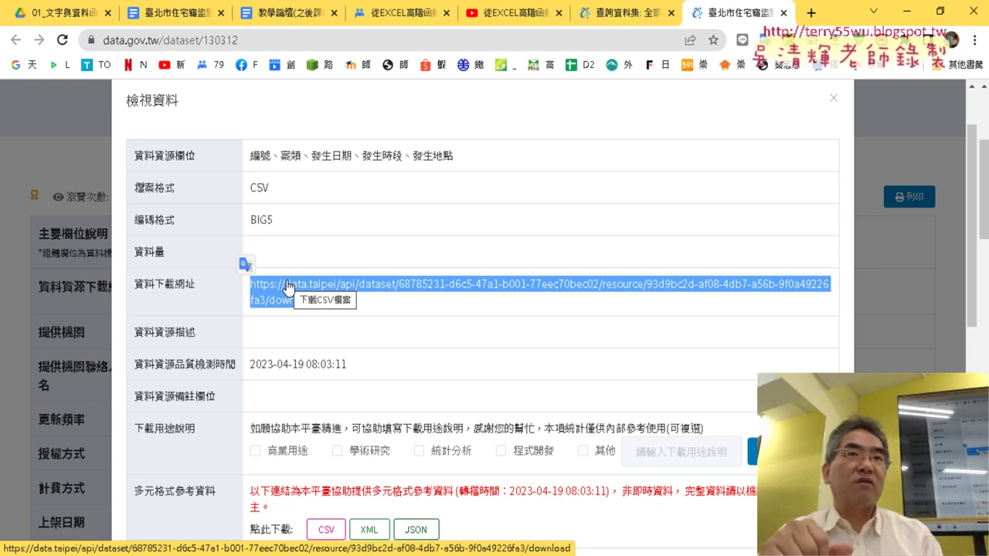
Scroll the macro notes document to the Sub 住宅竊盜下載() code
click(174, 13)
scroll(483, 246, down, 3)
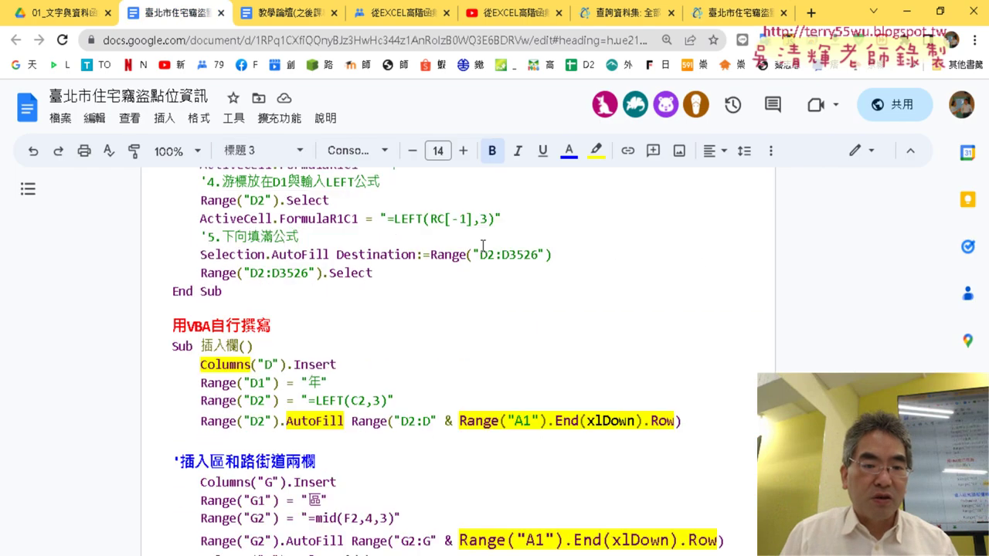
scroll(483, 246, down, 4)
scroll(482, 246, down, 3)
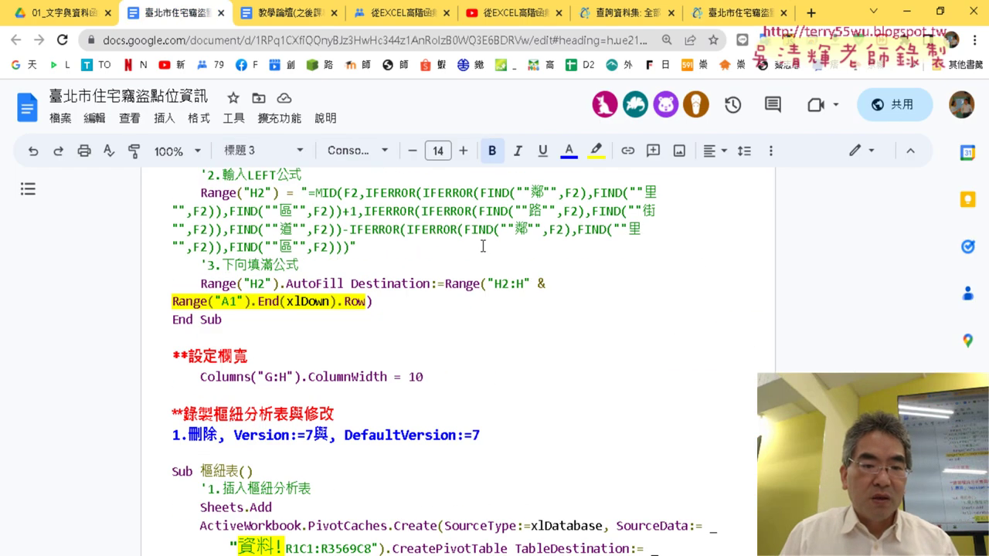
scroll(482, 245, up, 3)
scroll(483, 245, up, 3)
scroll(483, 246, up, 3)
scroll(483, 246, up, 3)
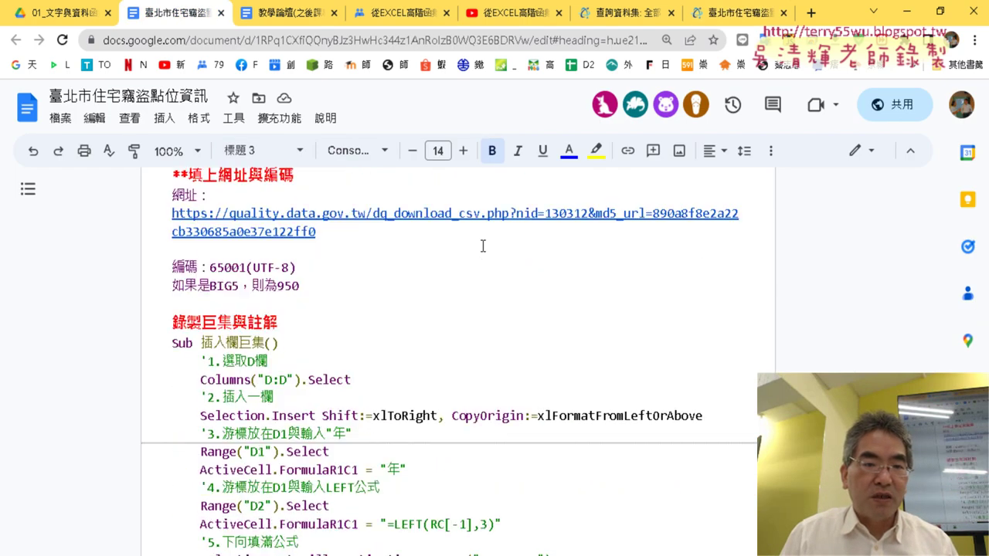
scroll(483, 245, up, 2)
scroll(483, 246, up, 1)
scroll(483, 246, up, 1)
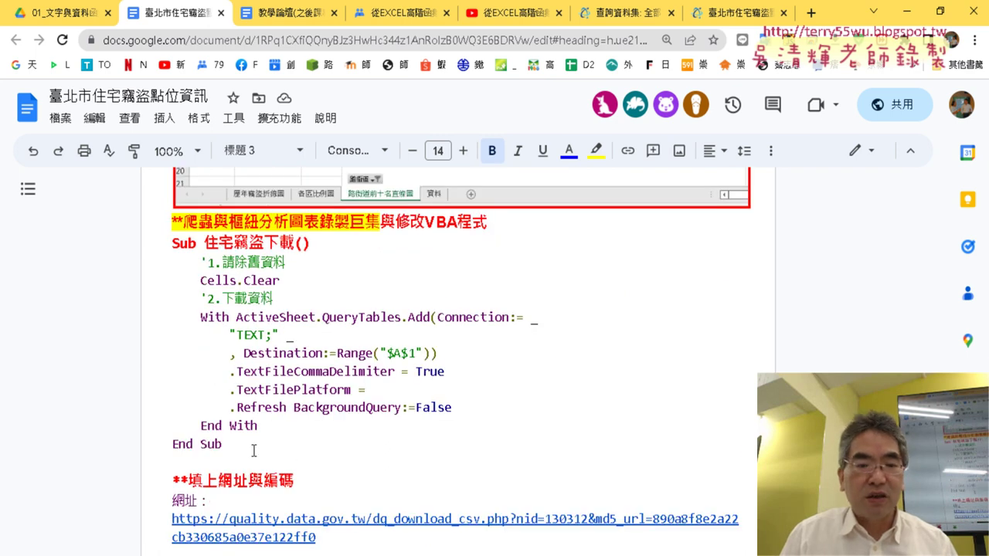
Copy the whole 住宅竊盜下載 macro, pointing out its .TextFilePlatform line
drag(253, 450, 165, 236)
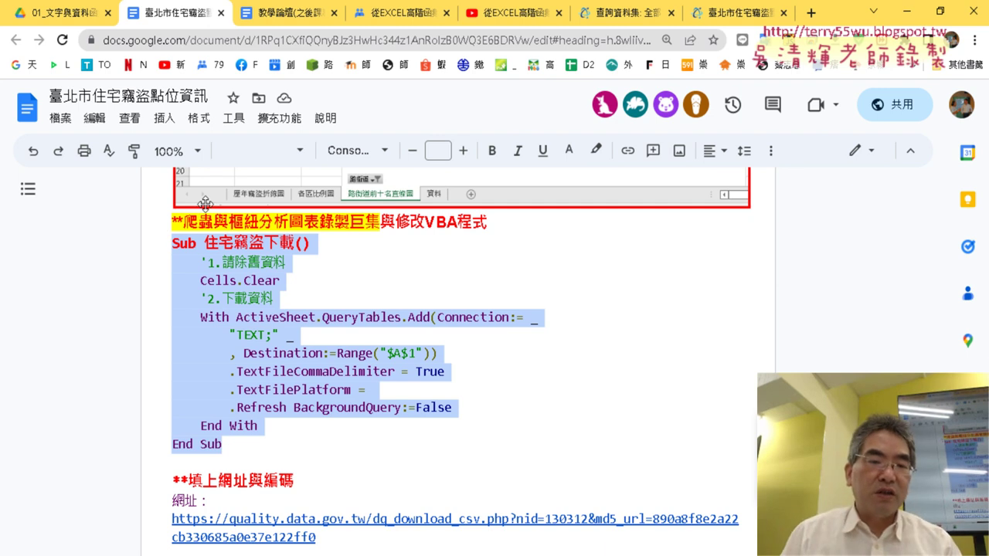
click(268, 337)
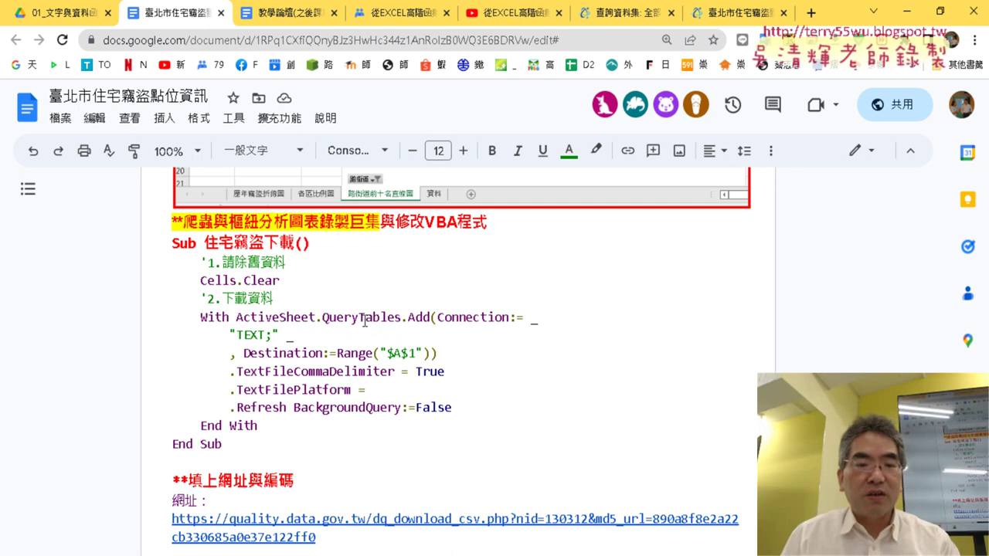
drag(369, 390, 233, 388)
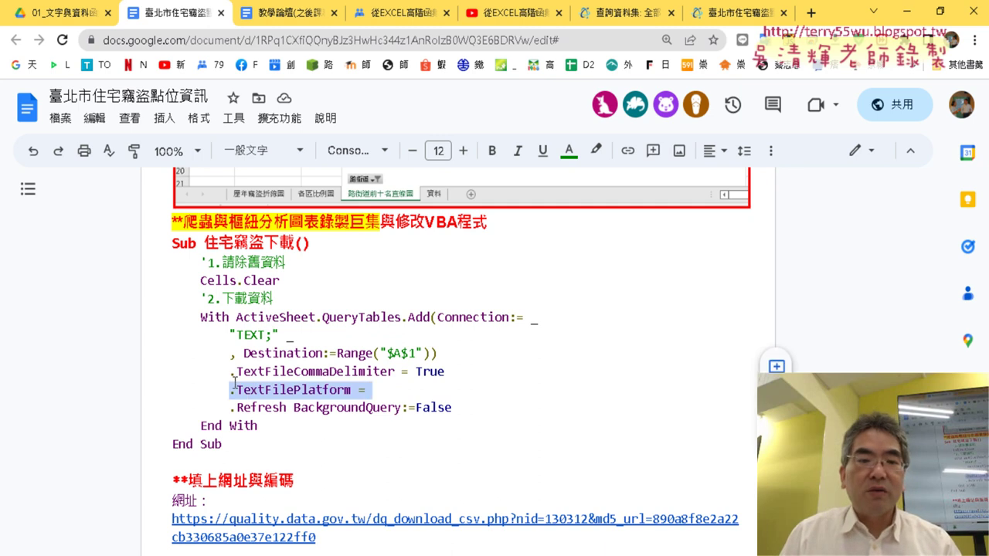
drag(261, 441, 196, 248)
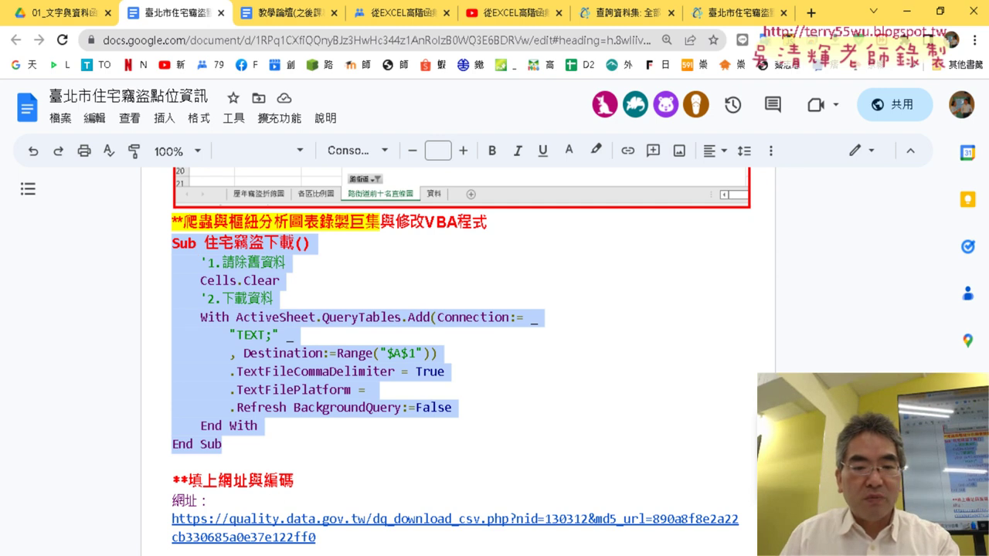
click(425, 508)
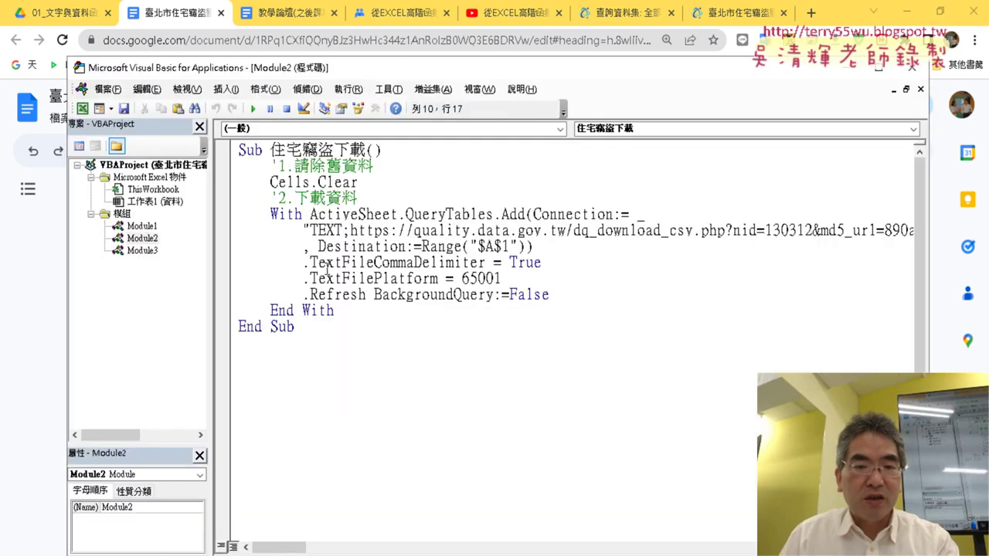
Paste the template over Module2's macro and place the cursor after TEXT; for the URL
drag(328, 327, 287, 149)
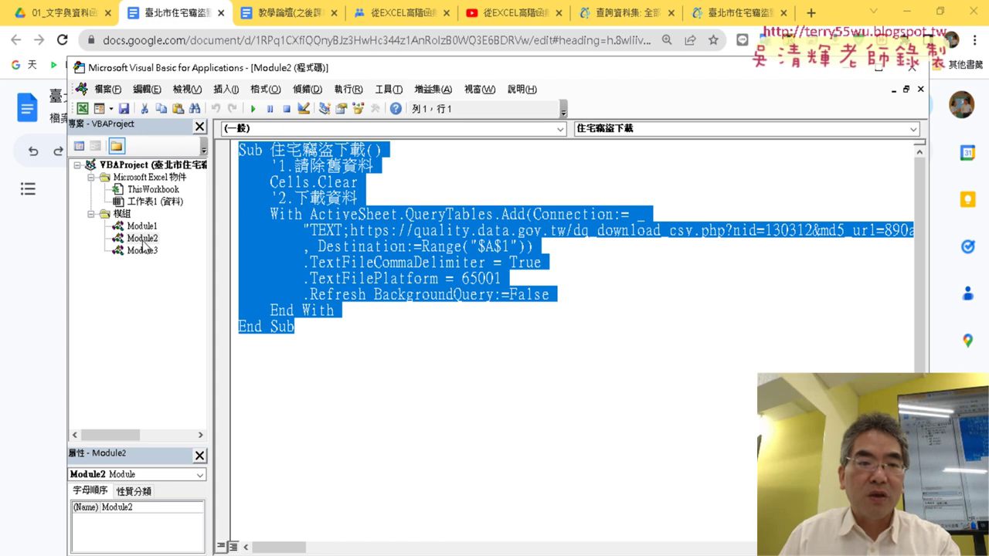
right_click(122, 214)
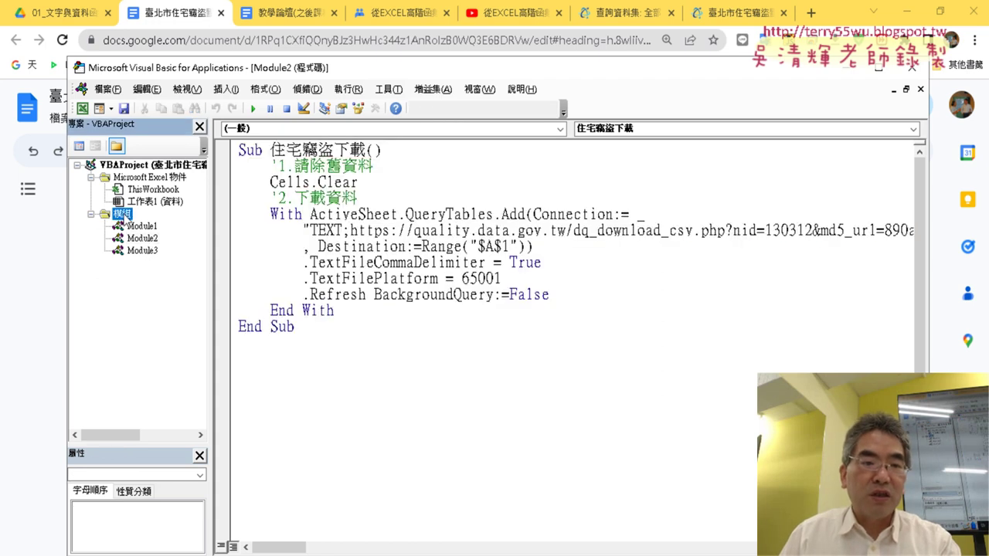
click(483, 346)
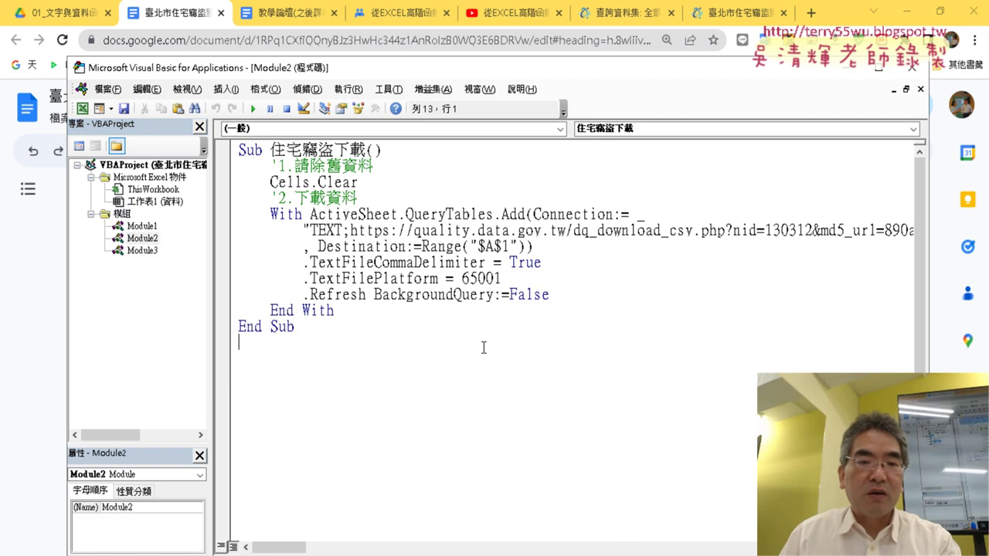
drag(484, 346, 202, 146)
text(Sub 住宅竊盜下載()     '1.請除舊資料     Cells.Clear     '2.下載資料     With ActiveSheet.QueryTables.Add(Connection:= _         "TEXT;" _         , Destination:=Range("$A$1"))         .TextFileCommaDelimiter = True         .TextFilePlatform =         .Refresh BackgroundQuery:=False     End With End Sub)
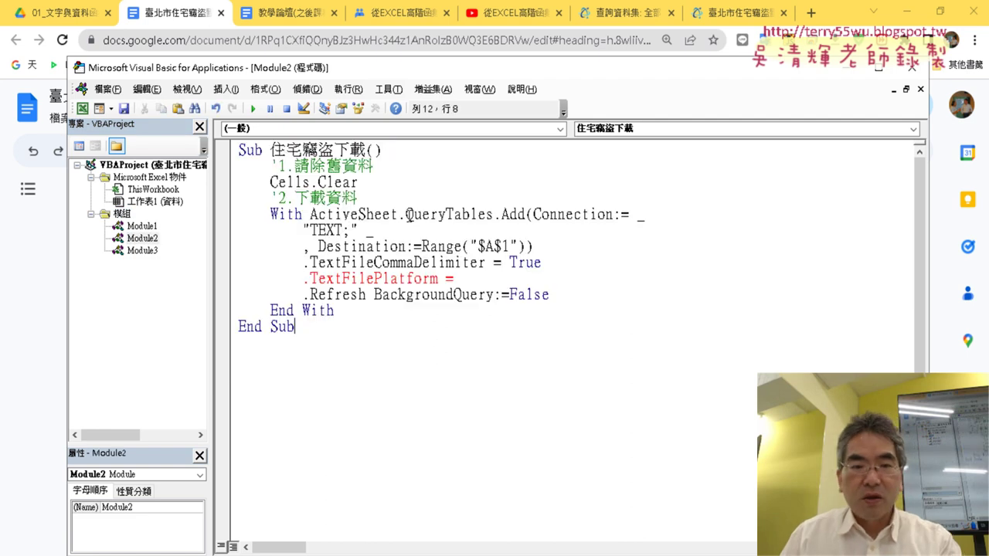
click(354, 230)
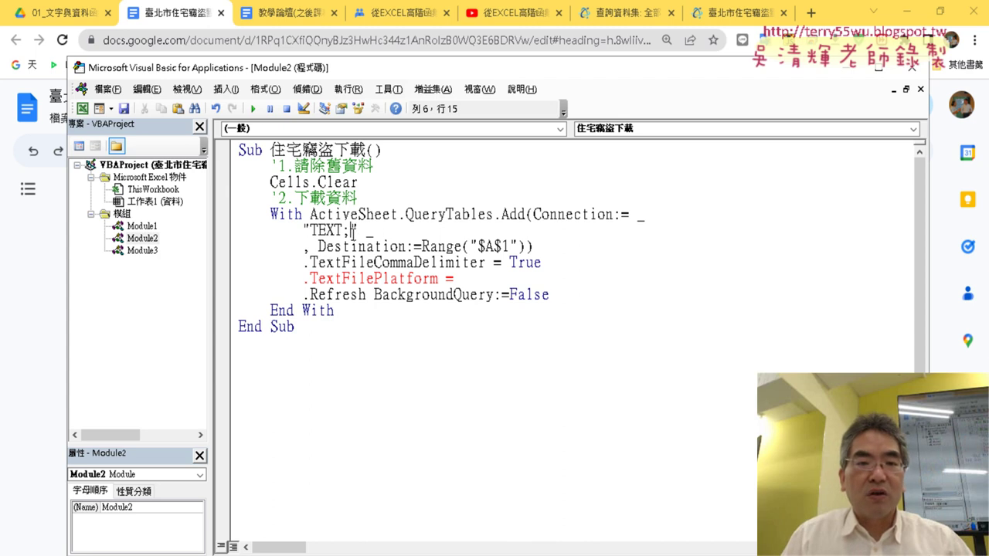
Copy the dataset's download URL from the 資料下載網址 row
click(728, 19)
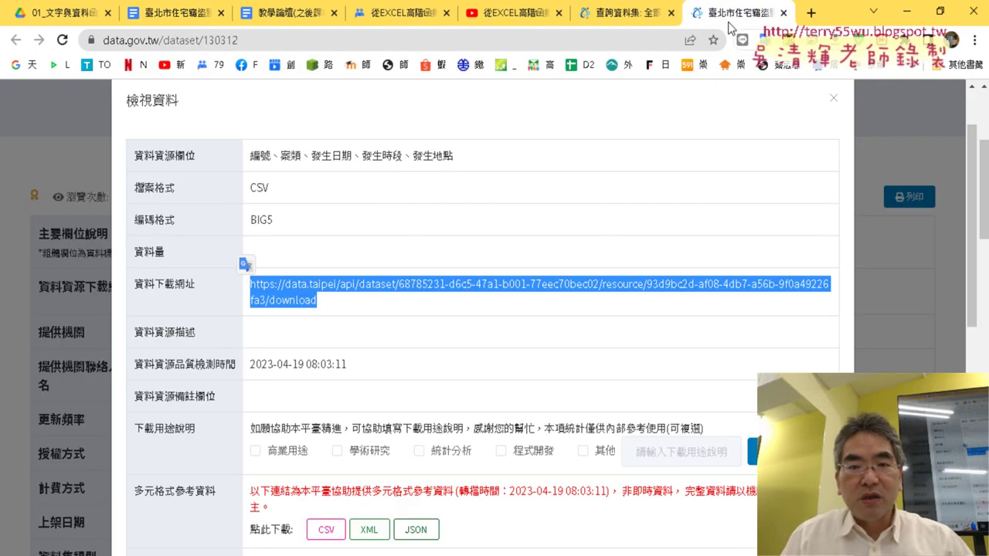
scroll(578, 220, down, 1)
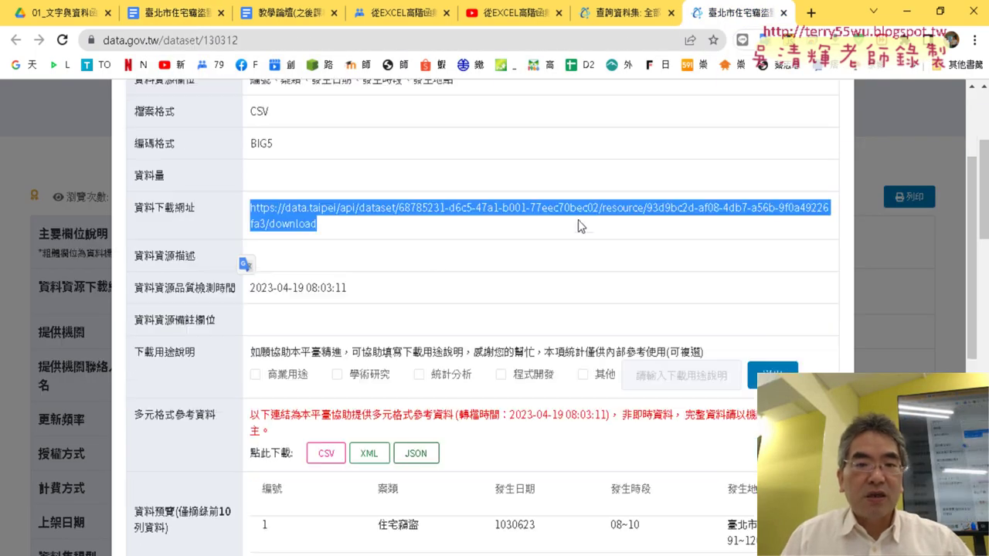
click(394, 244)
mouse_move(150, 209)
mouse_down()
mouse_move(344, 229)
mouse_move(251, 205)
mouse_up()
click(354, 234)
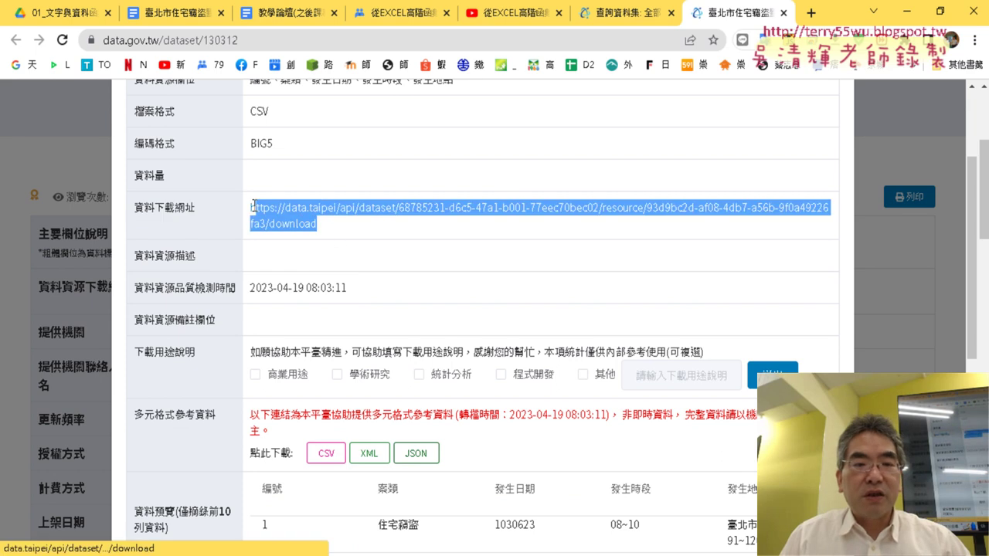
right_click(276, 201)
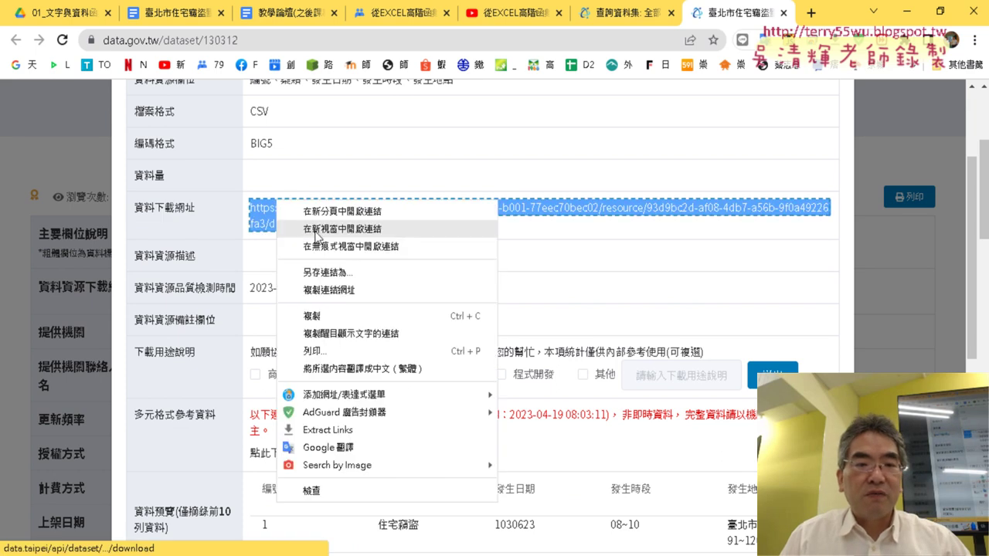
click(333, 316)
After glancing at the VBA editor, reselect the full data.taipei download URL
click(428, 522)
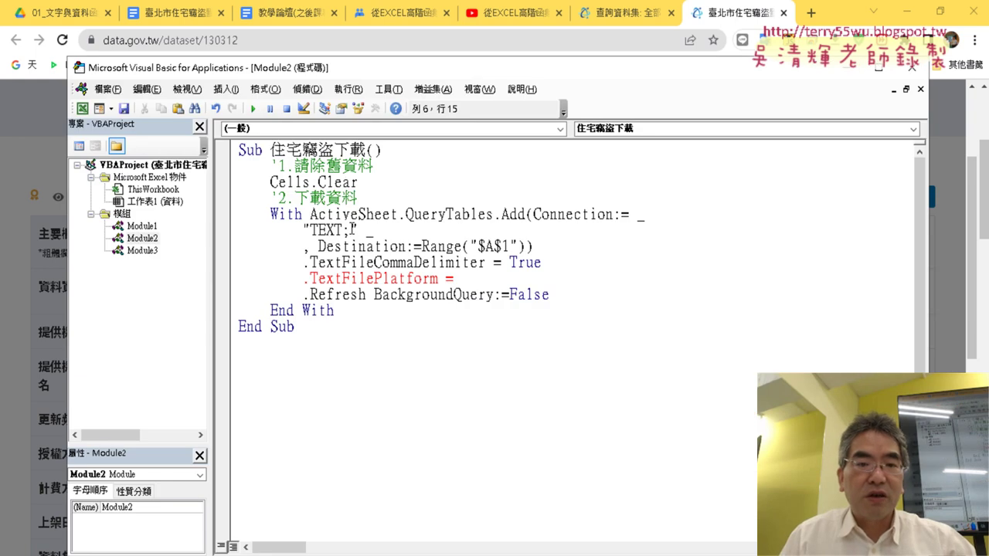
click(706, 11)
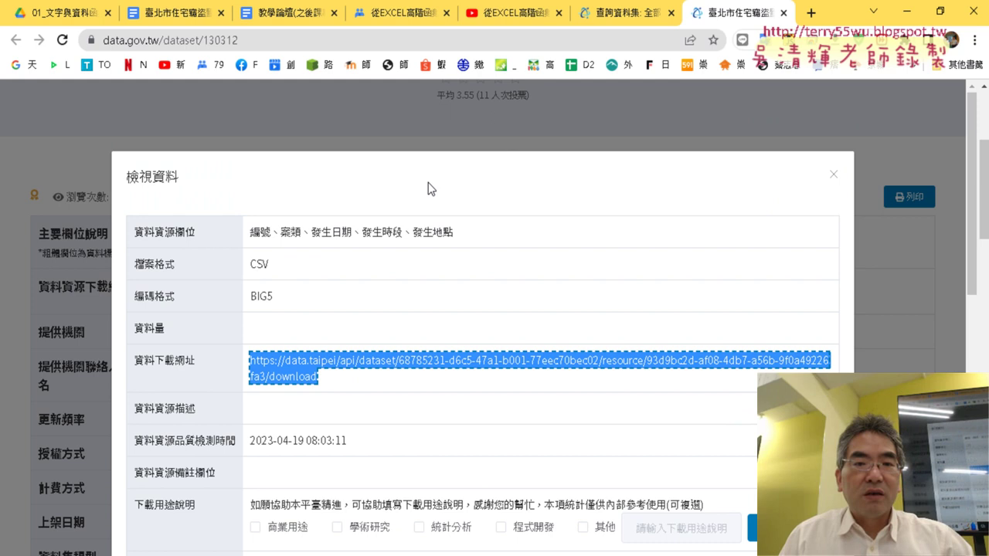
click(338, 383)
drag(322, 376, 250, 360)
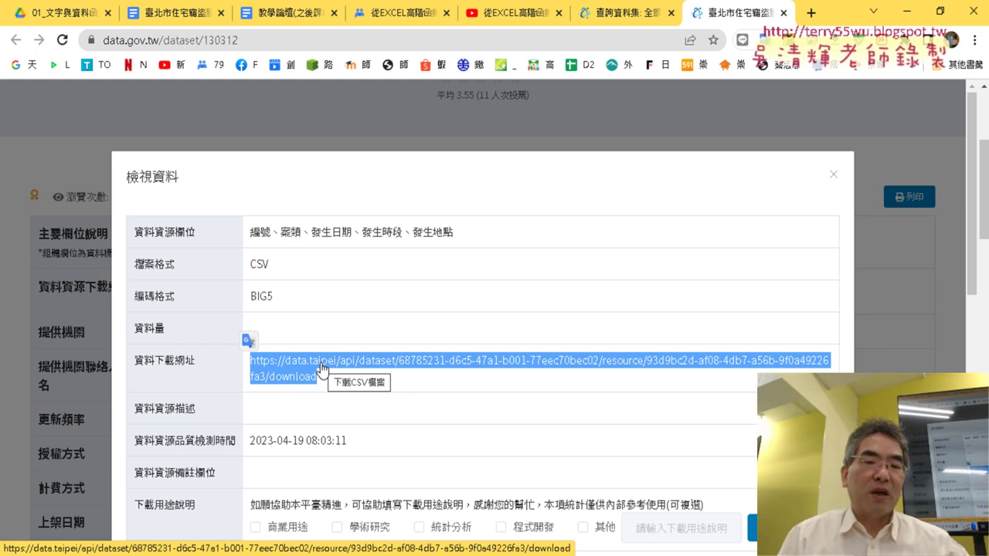
Scroll to 點此下載 and locate the CSV download button's link actions
scroll(473, 307, down, 3)
scroll(473, 307, down, 1)
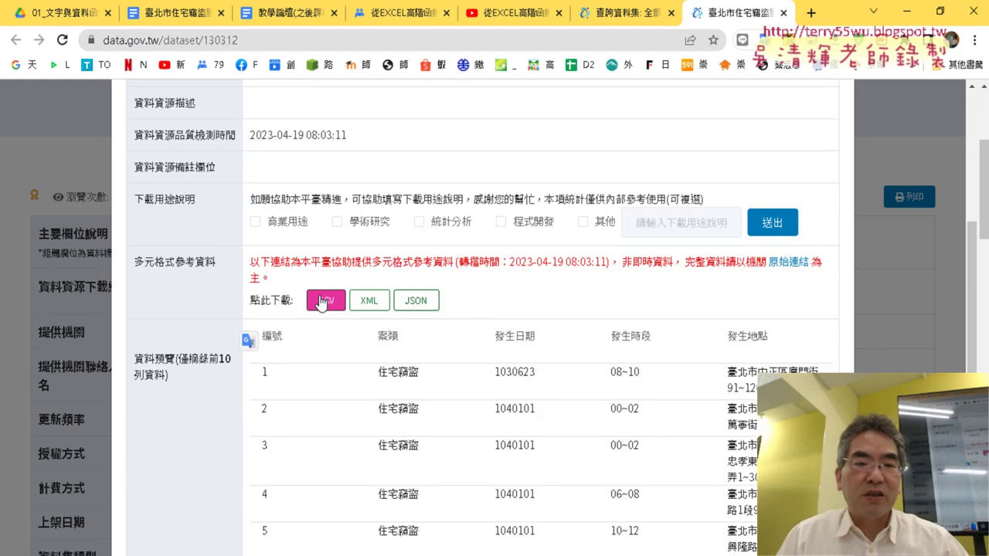
right_click(322, 305)
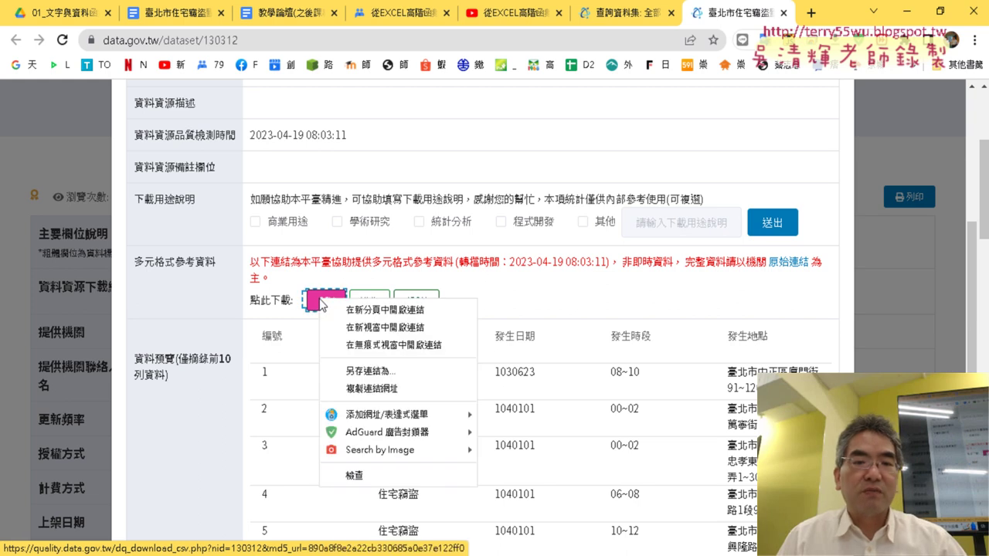
click(379, 395)
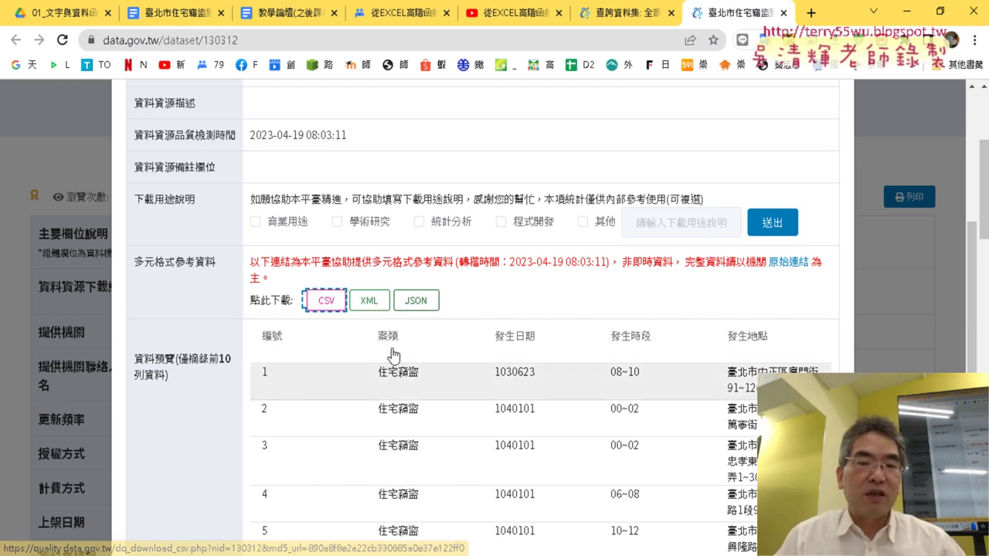
click(324, 303)
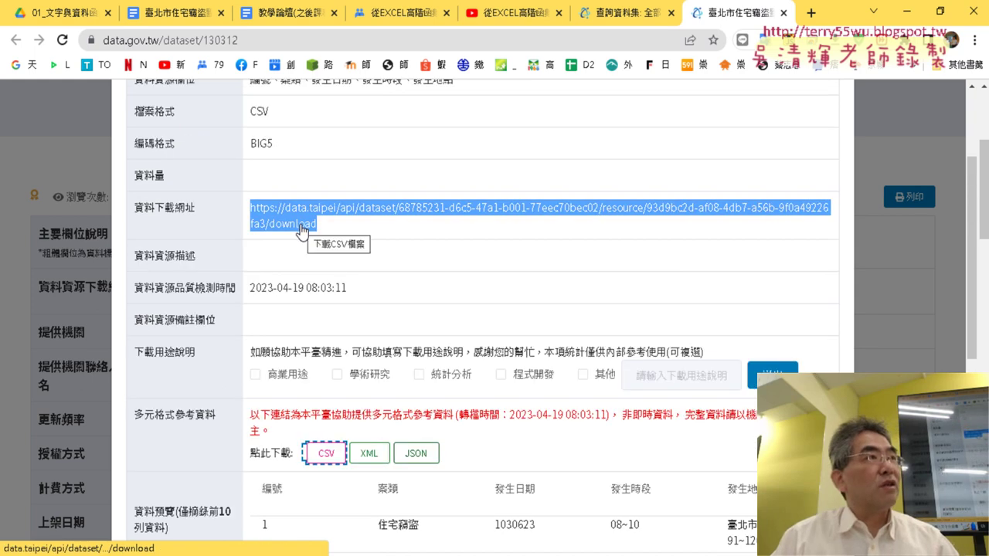
Copy the CSV button's link address with 複製連結網址, circling the steps in red first
scroll(313, 263, down, 2)
right_click(328, 301)
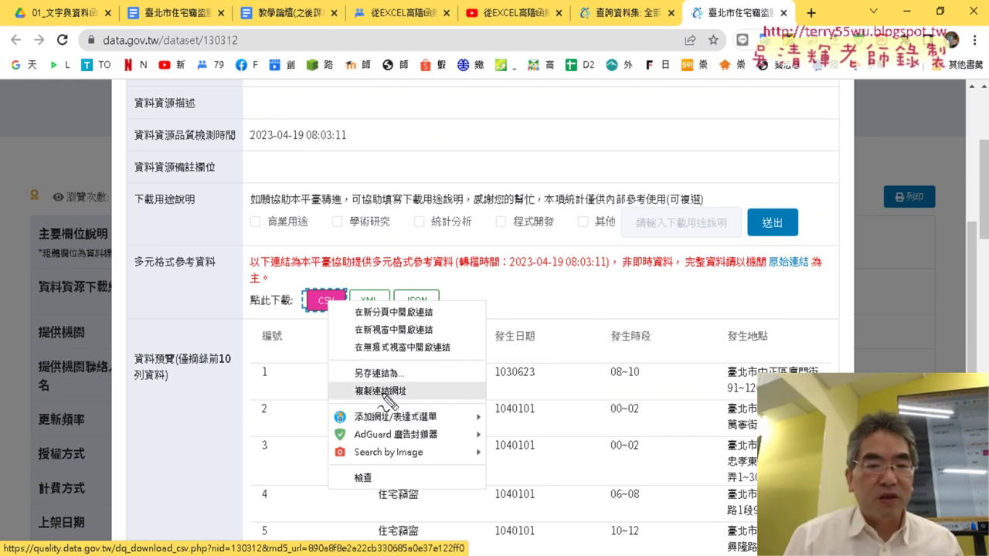
drag(413, 403, 408, 396)
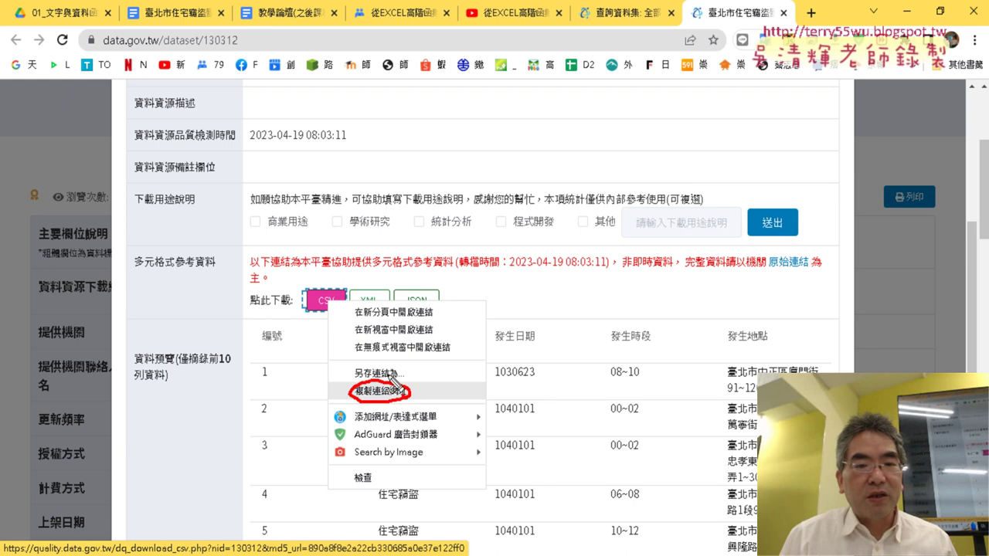
mouse_move(348, 328)
mouse_down()
mouse_move(303, 382)
mouse_move(342, 390)
mouse_move(332, 397)
mouse_up()
key(Escape)
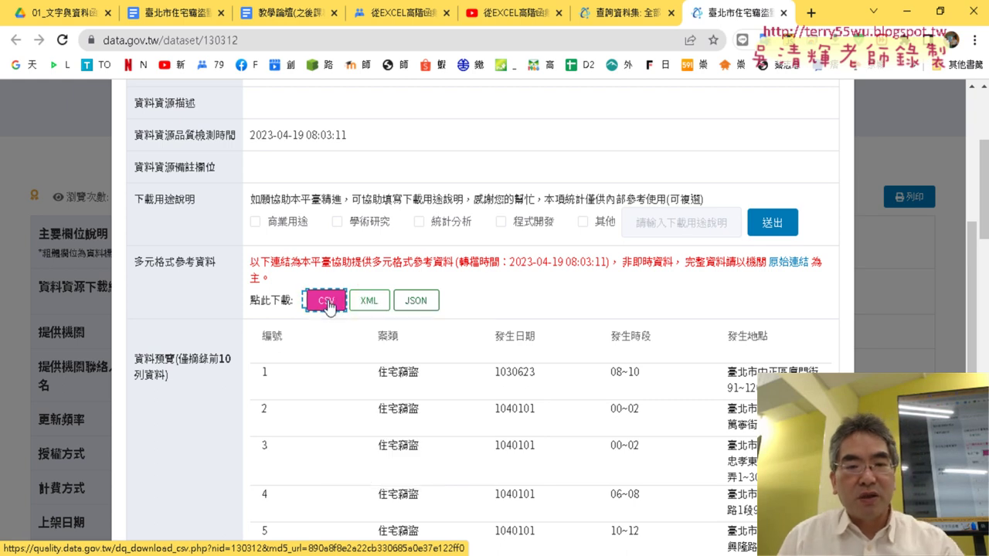
right_click(327, 301)
click(391, 396)
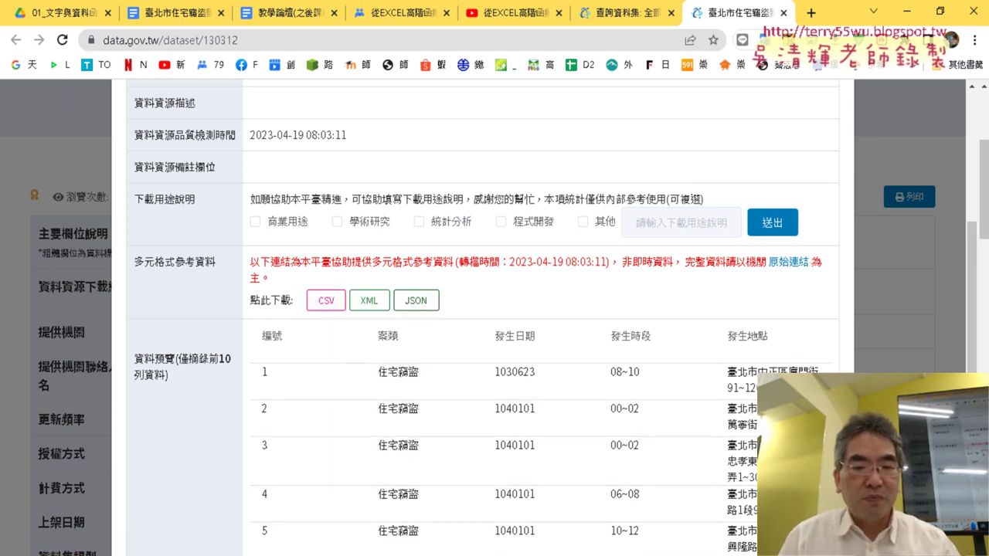
Paste the quality.data.gov.tw CSV URL after TEXT; and set .TextFilePlatform to 65001
click(437, 521)
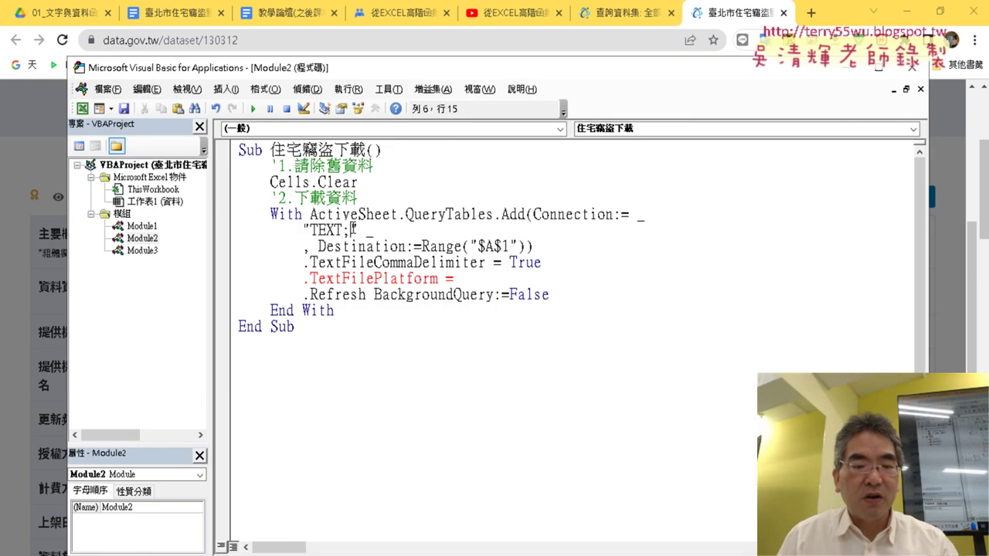
key(ctrl+v)
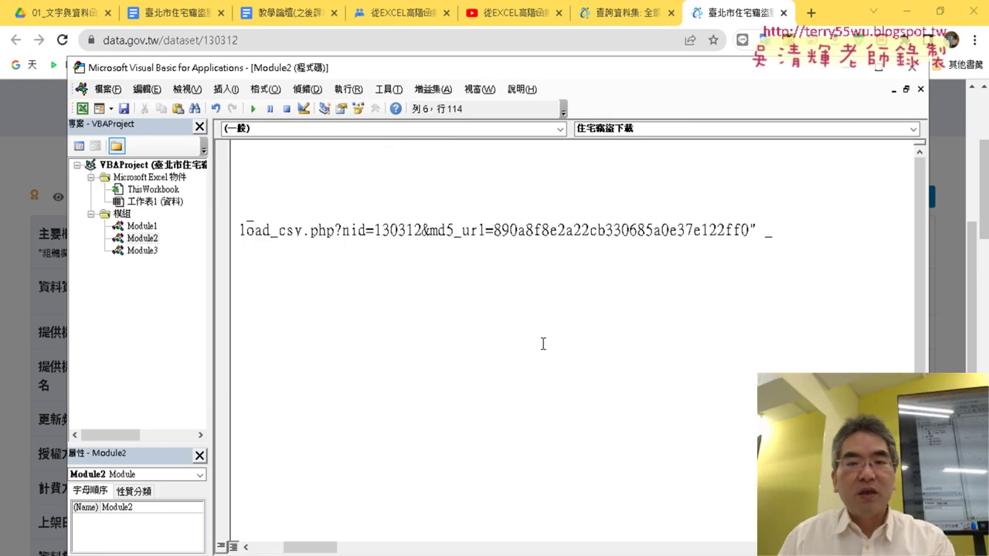
drag(334, 550, 303, 549)
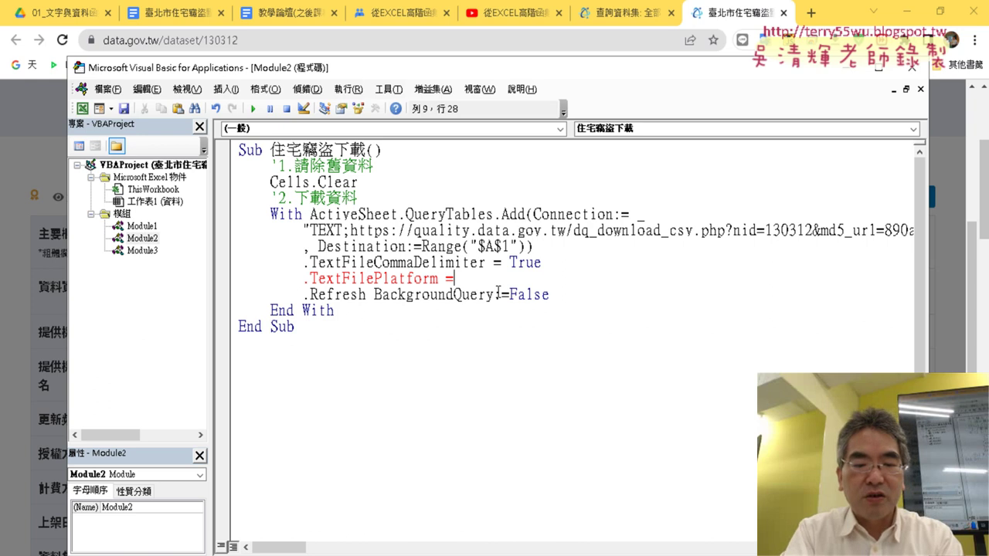
text(65ㄊ)
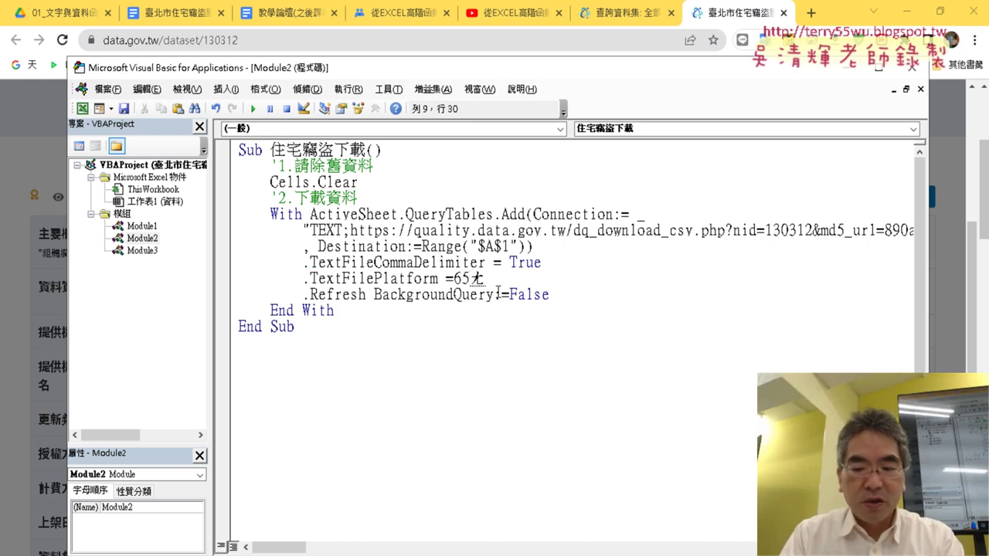
key(BackSpace)
text(001)
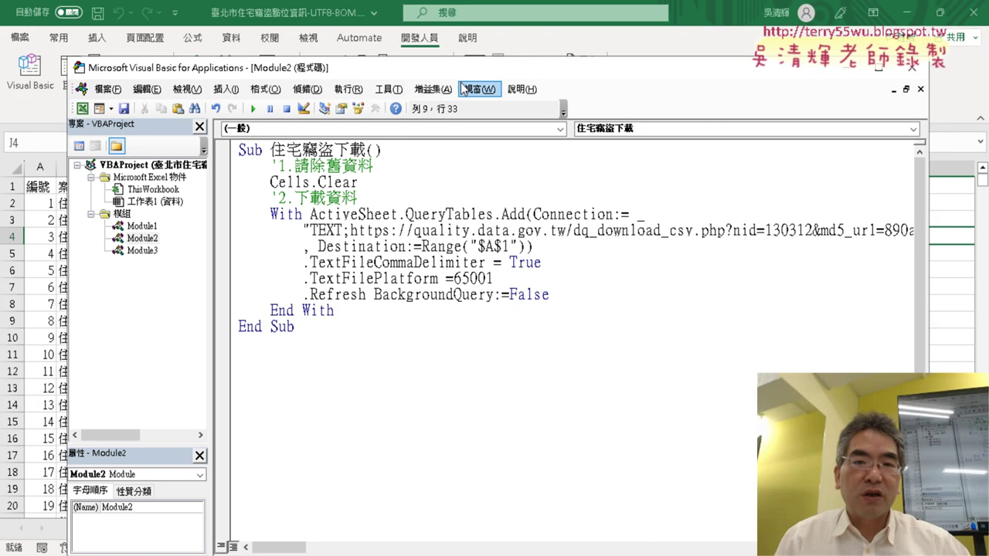
Step into the download macro with F8 up to Cells.Clear so the 資料 sheet gets emptied
drag(386, 67, 598, 38)
click(655, 184)
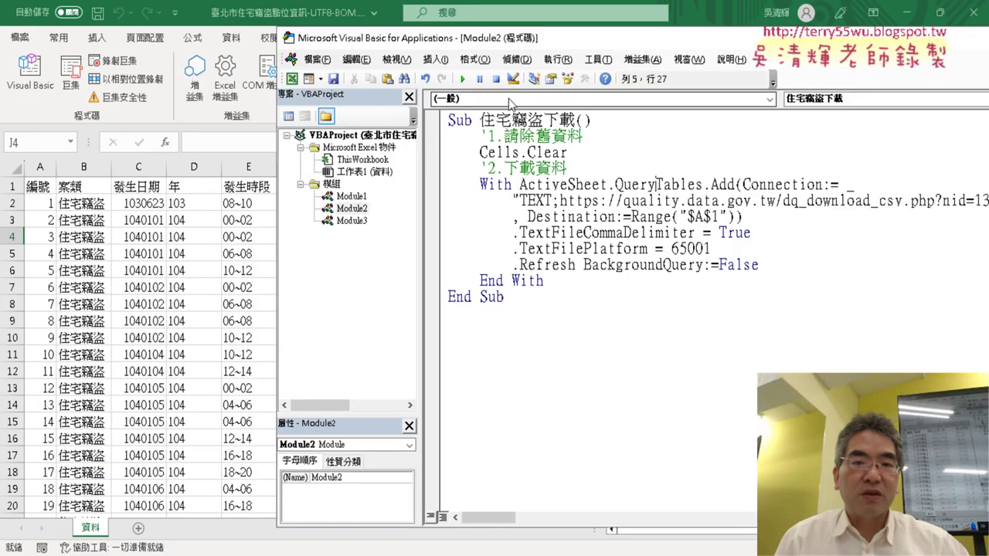
click(463, 79)
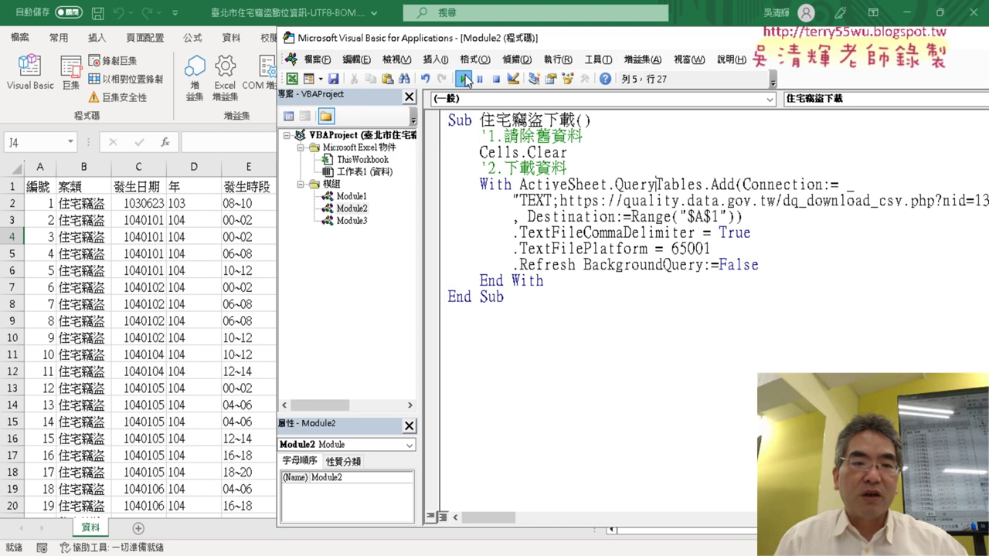
click(551, 233)
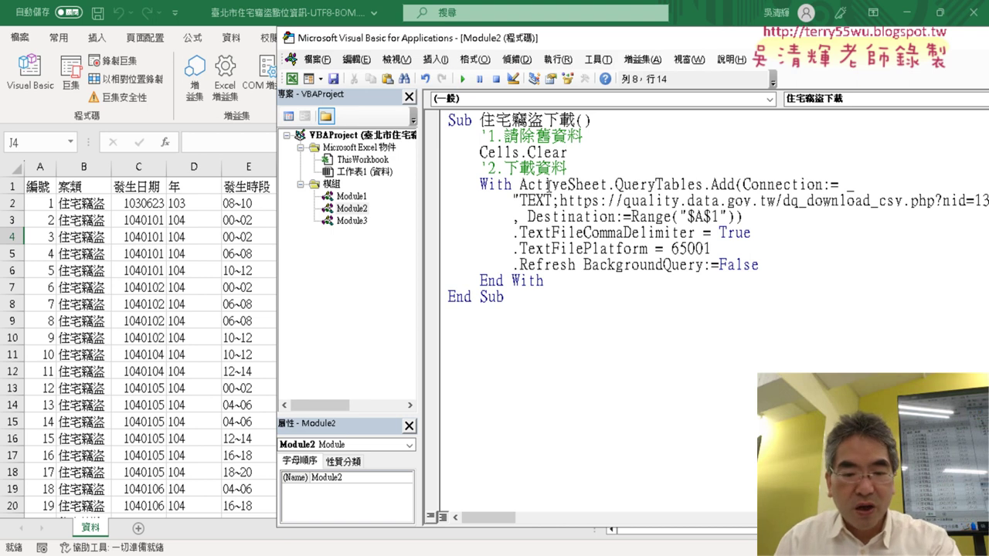
key(F8)
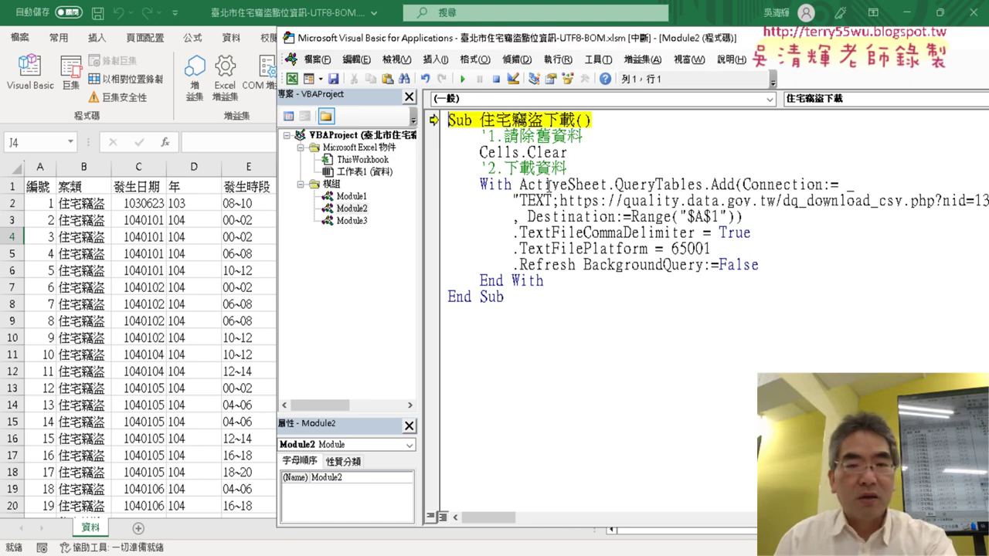
key(F8)
key(F8)
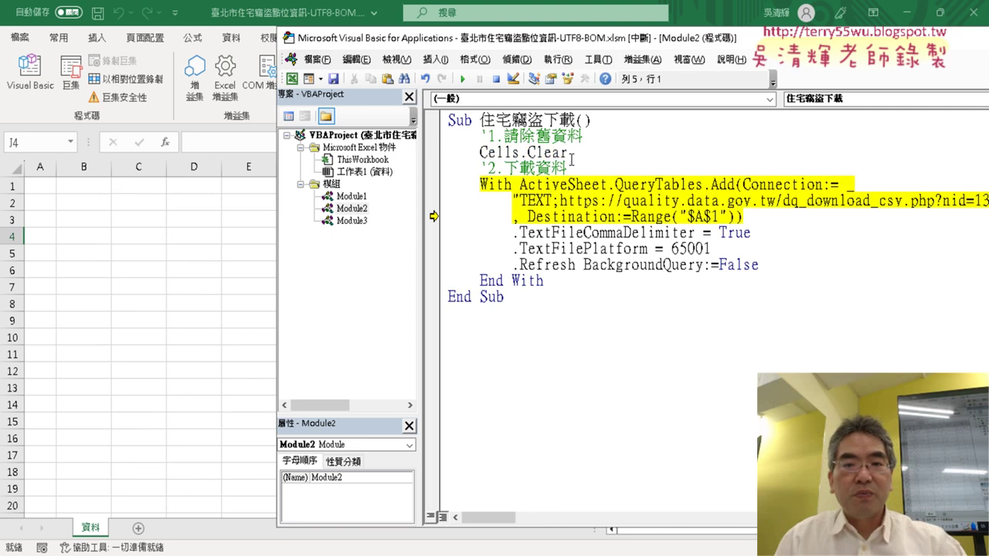
drag(568, 153, 448, 135)
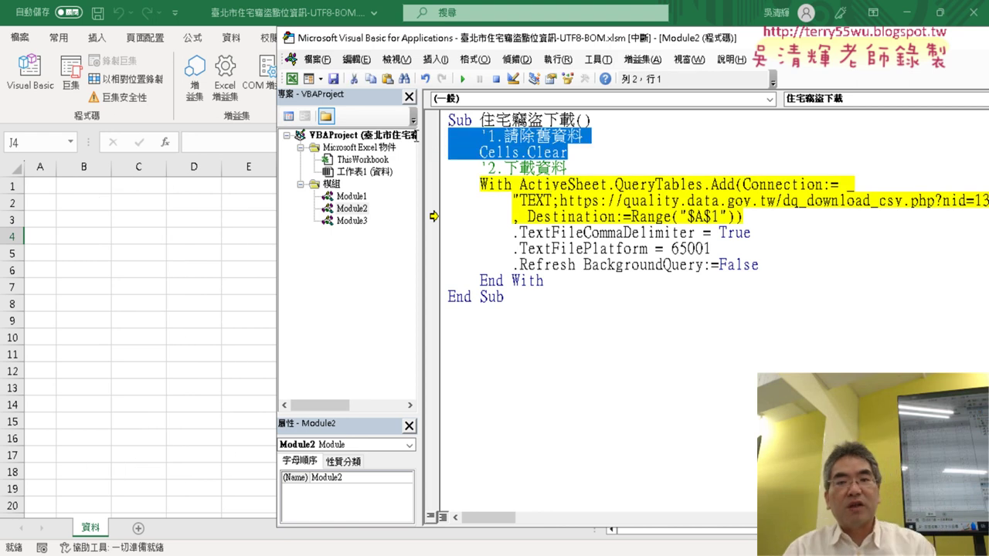
click(688, 202)
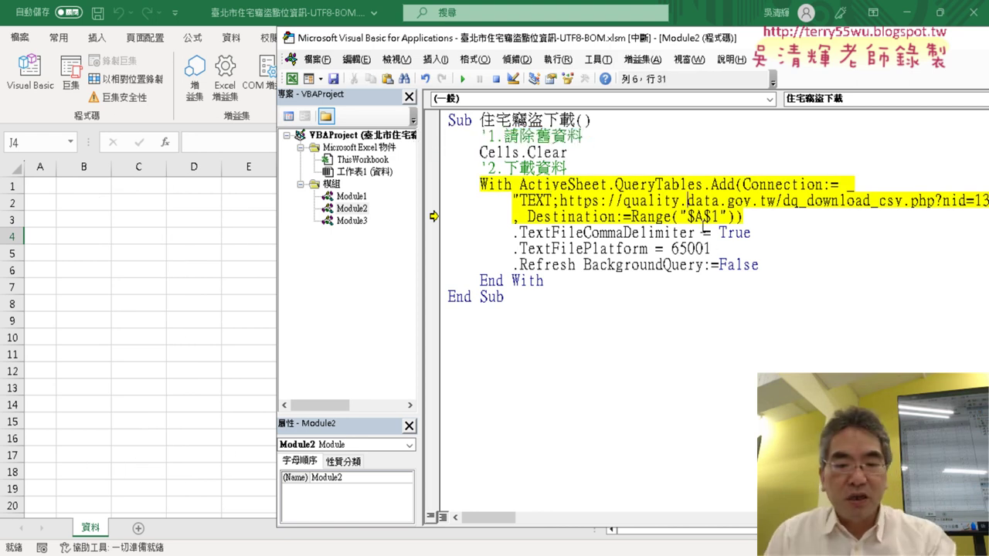
Step past the comma-delimited, 65001 query settings and run .Refresh to download the theft data
key(F8)
key(F8)
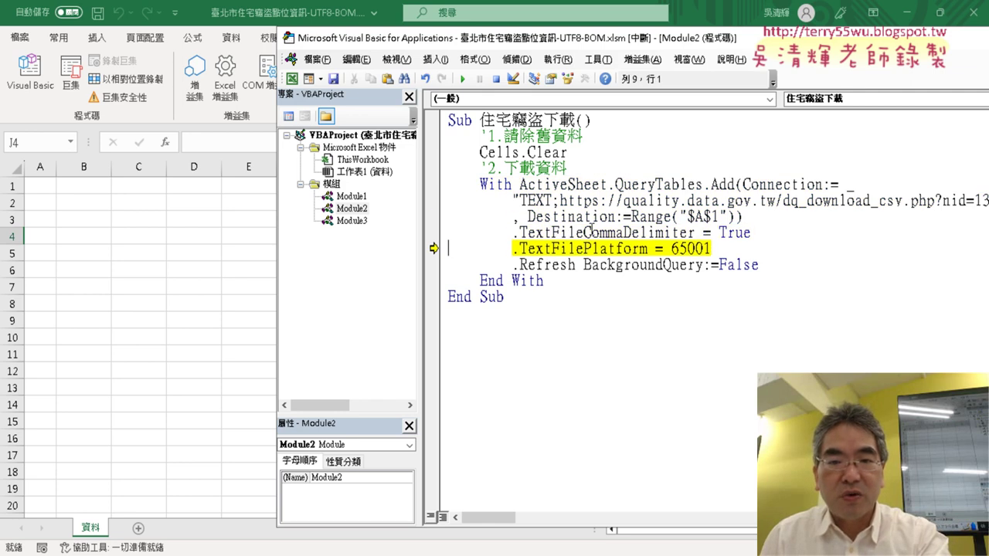
drag(587, 226, 615, 224)
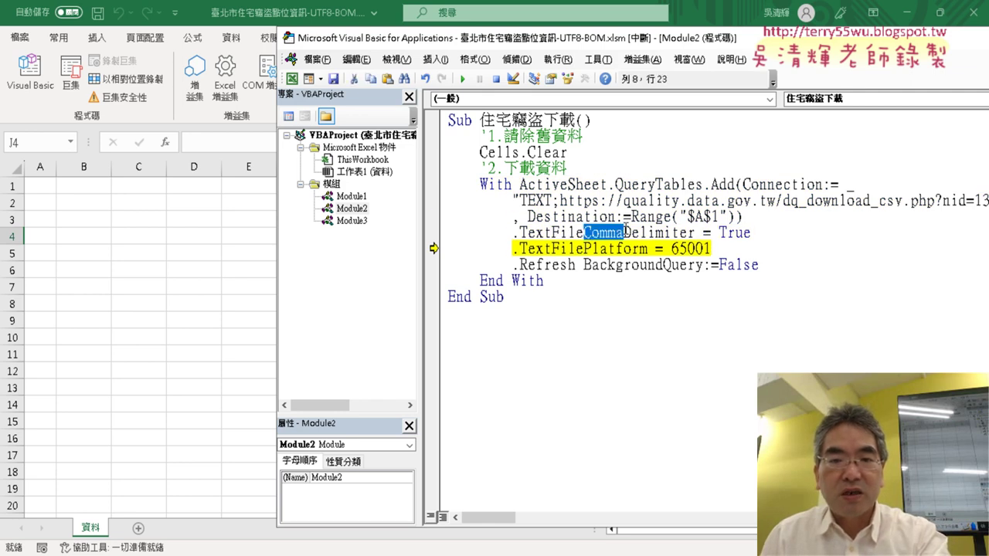
drag(710, 248, 520, 249)
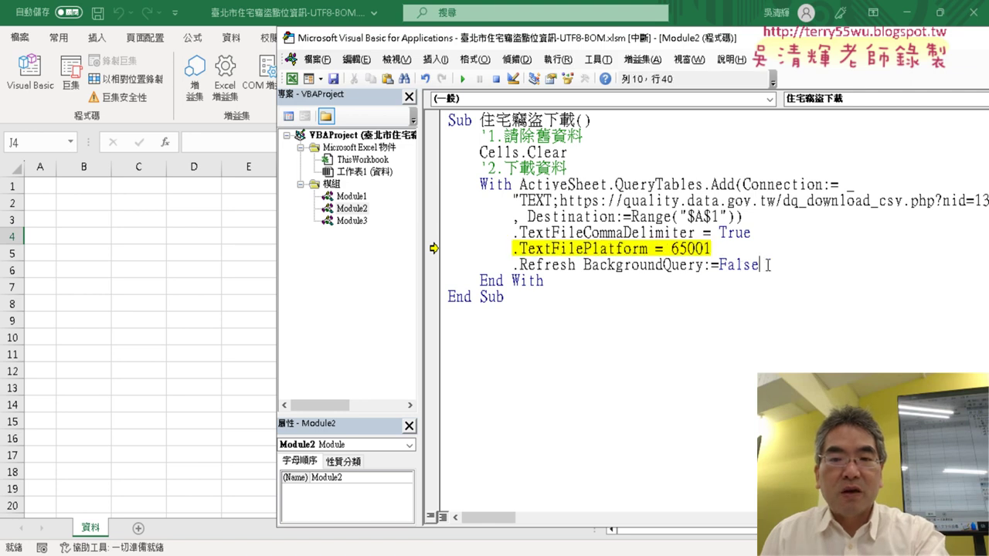
drag(768, 265, 490, 265)
key(F8)
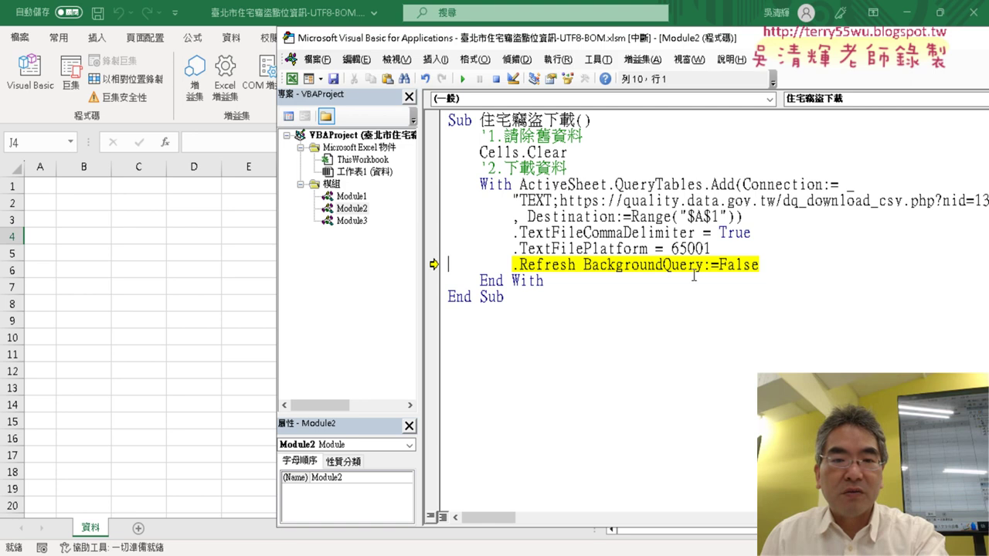
key(F8)
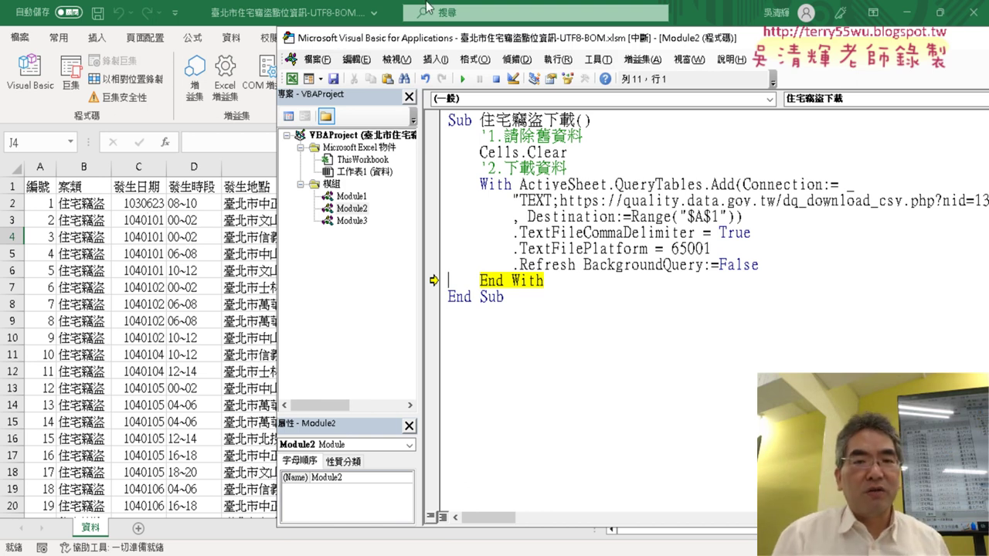
Highlight QueryTables, the dataset URL and Destination:=Range("$A$1") in the code, then show the worksheet
mouse_move(472, 38)
mouse_down()
mouse_move(329, 50)
mouse_move(275, 43)
mouse_up()
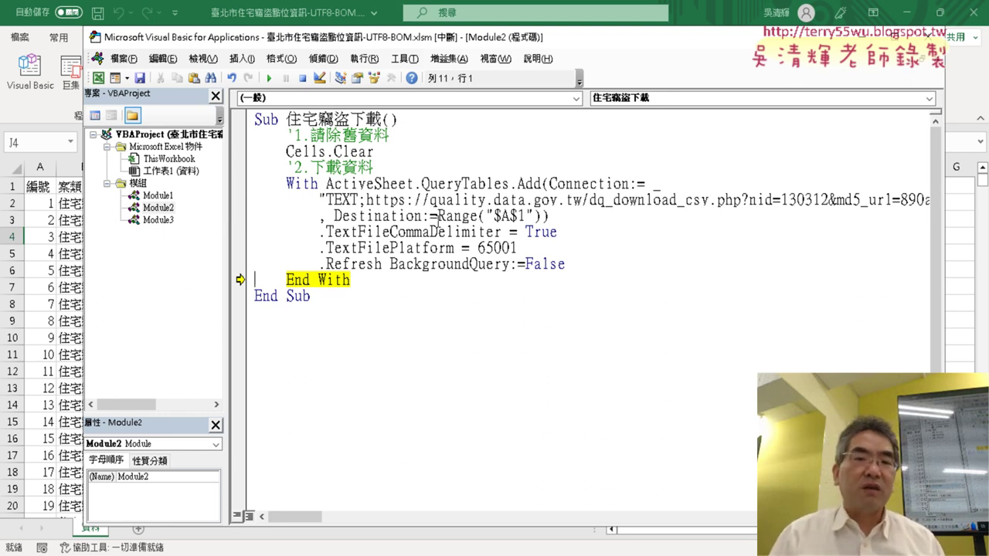
drag(423, 184, 473, 178)
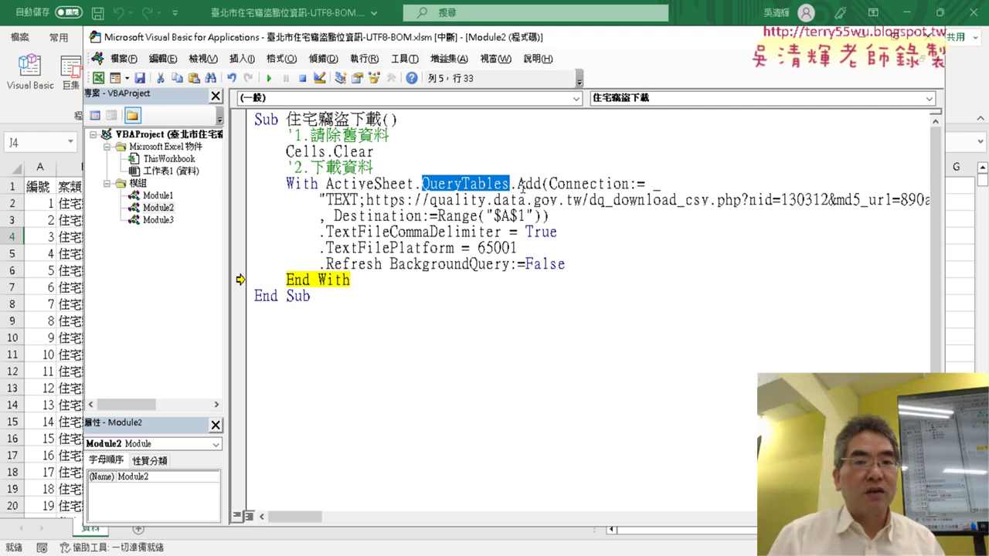
mouse_move(366, 200)
mouse_down()
mouse_move(910, 200)
mouse_move(831, 199)
mouse_up()
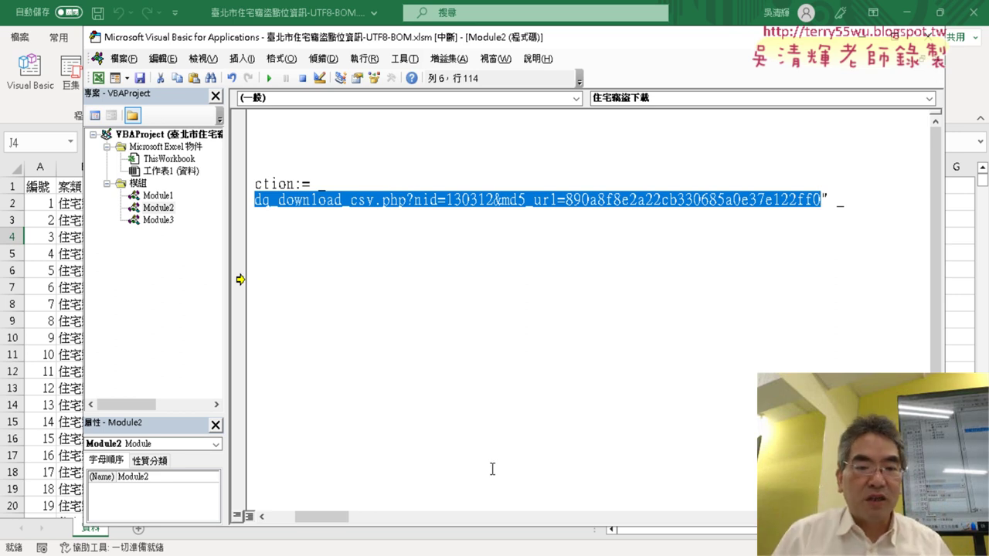
drag(336, 516, 297, 518)
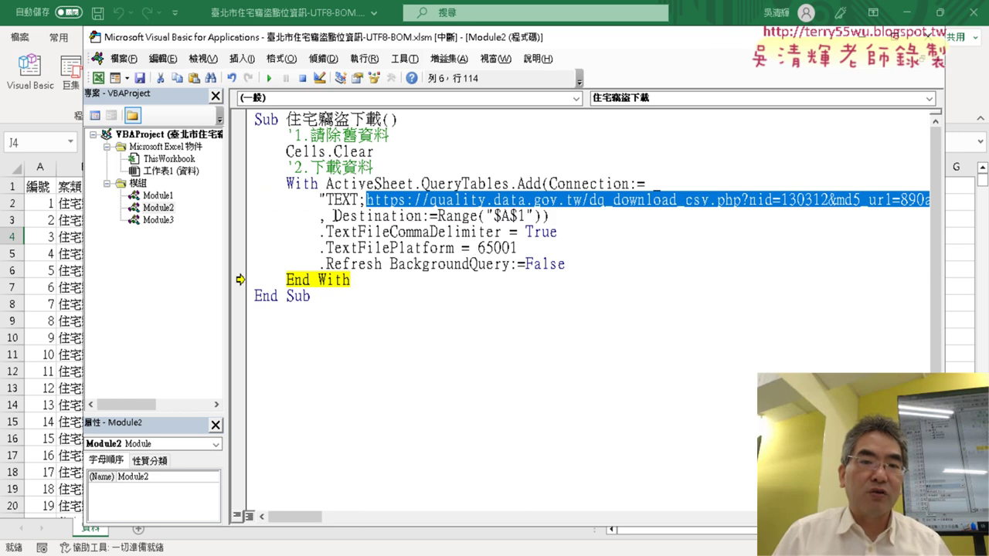
drag(333, 216, 546, 216)
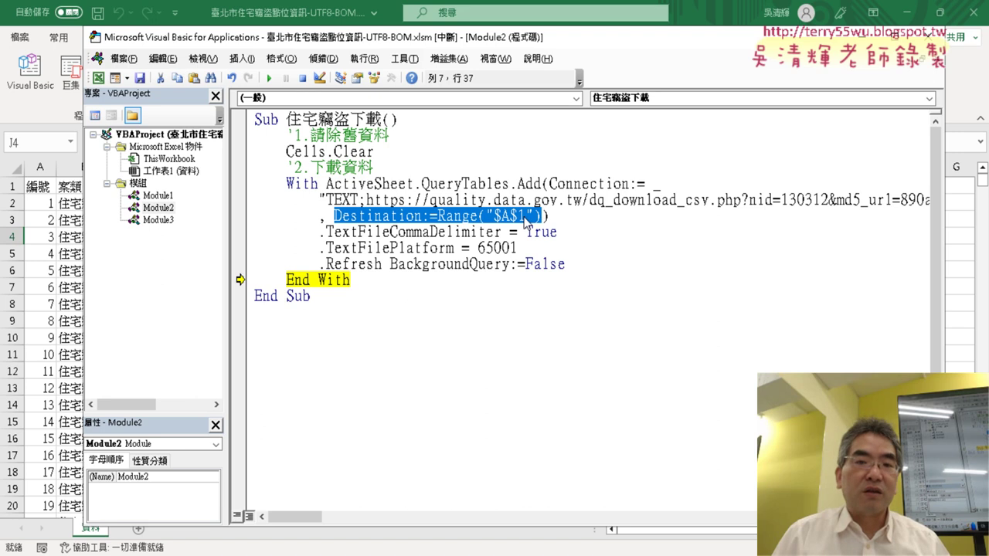
click(525, 217)
drag(437, 216, 546, 216)
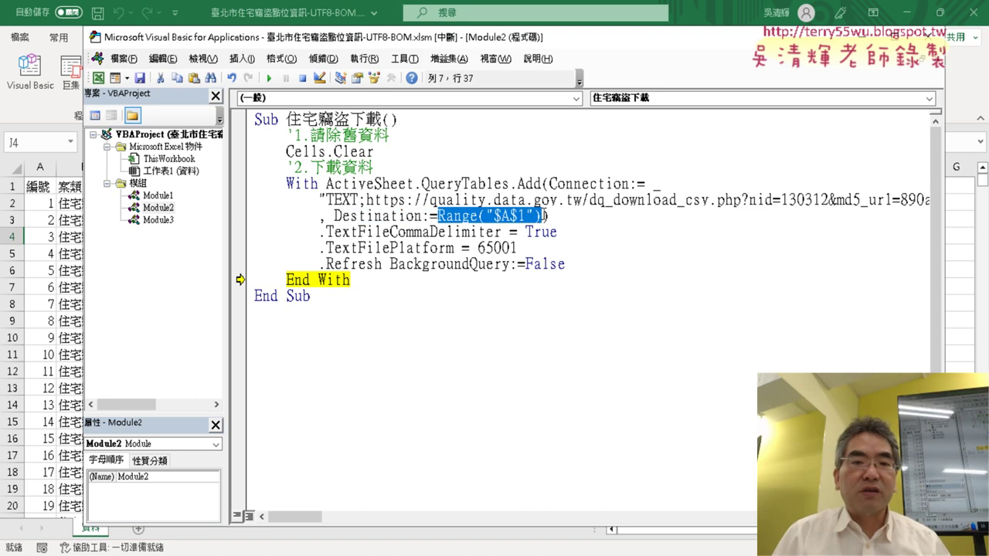
click(40, 186)
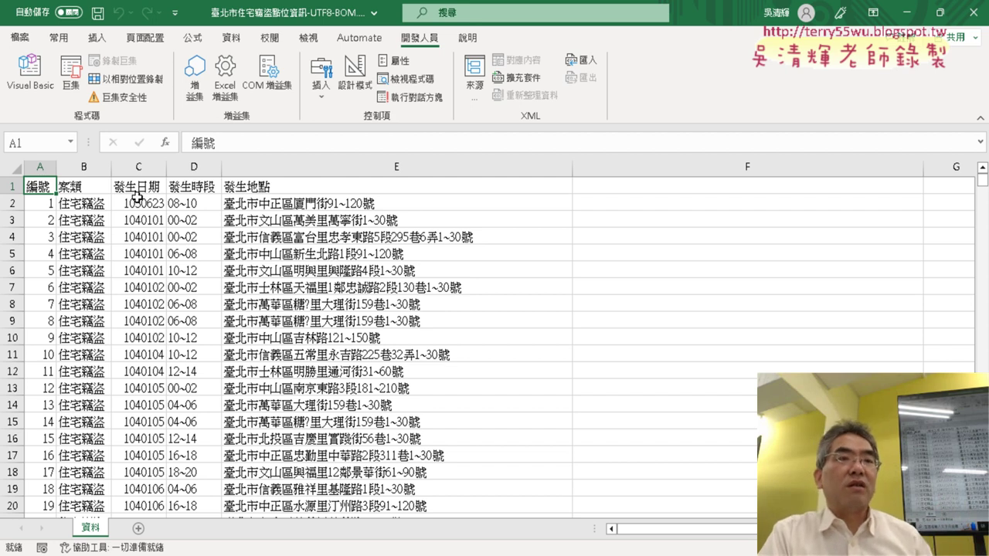
Select column A, then revisit the macro's dataset download URL and 65001 platform value
click(32, 168)
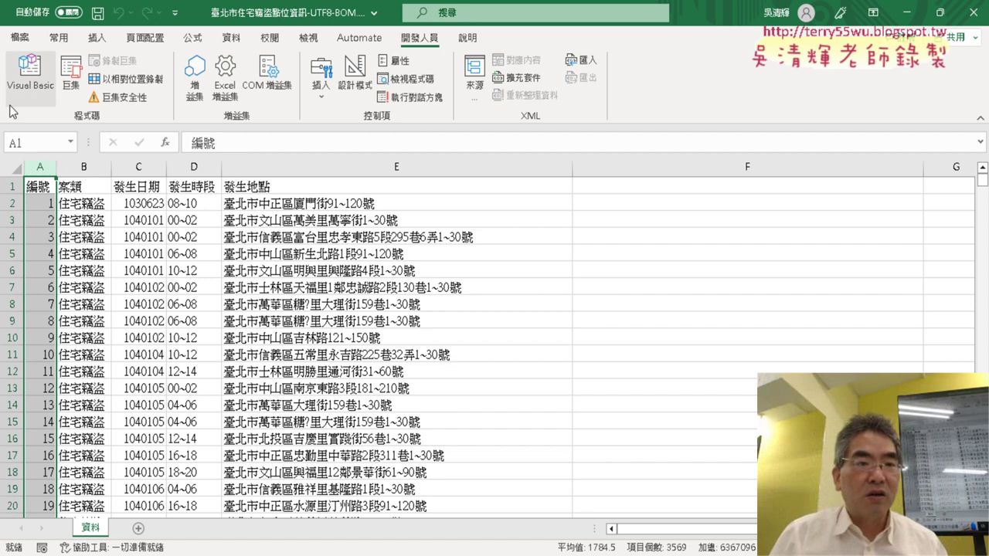
click(24, 85)
click(557, 232)
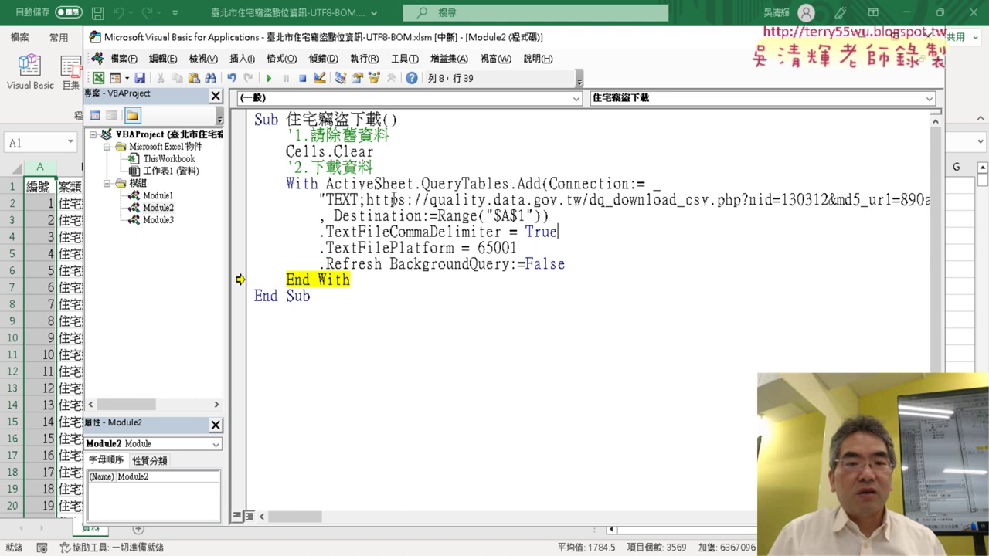
drag(366, 199, 765, 202)
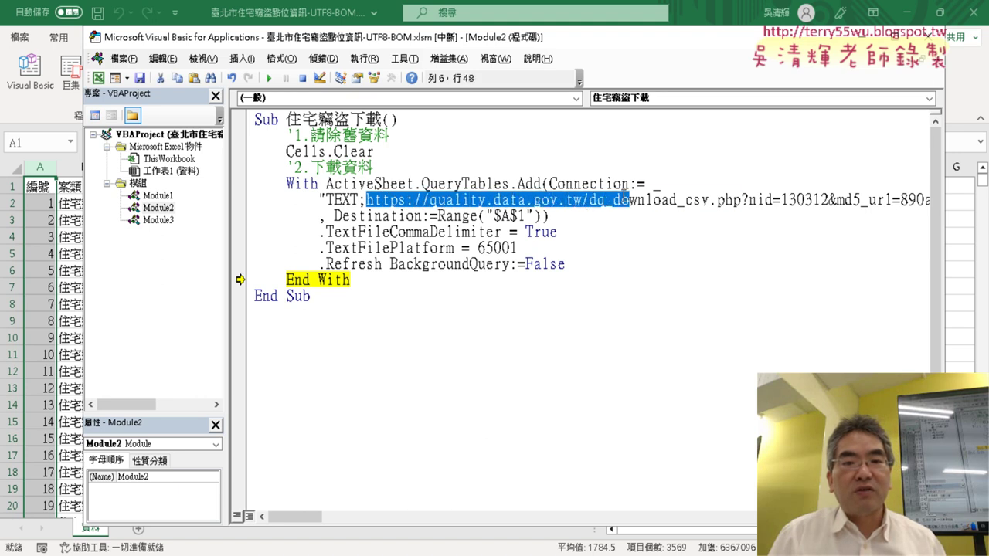
drag(527, 248, 479, 247)
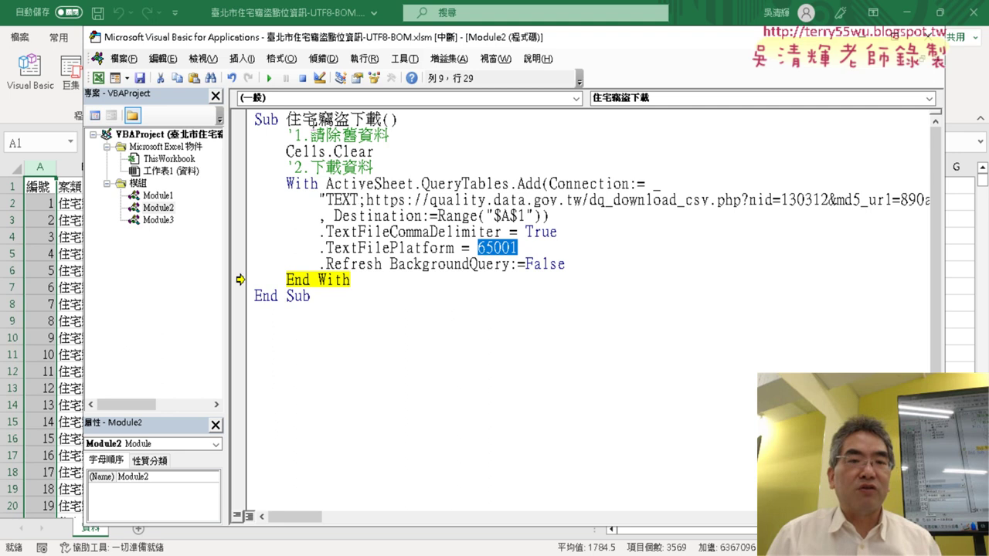
Continue the paused macro to completion, then switch from Excel back to the browser
click(269, 78)
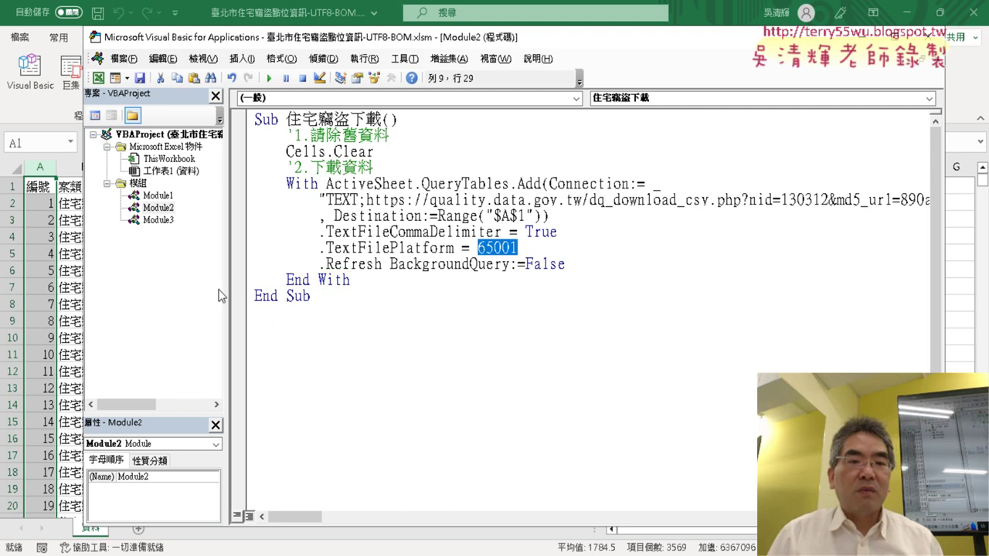
click(70, 287)
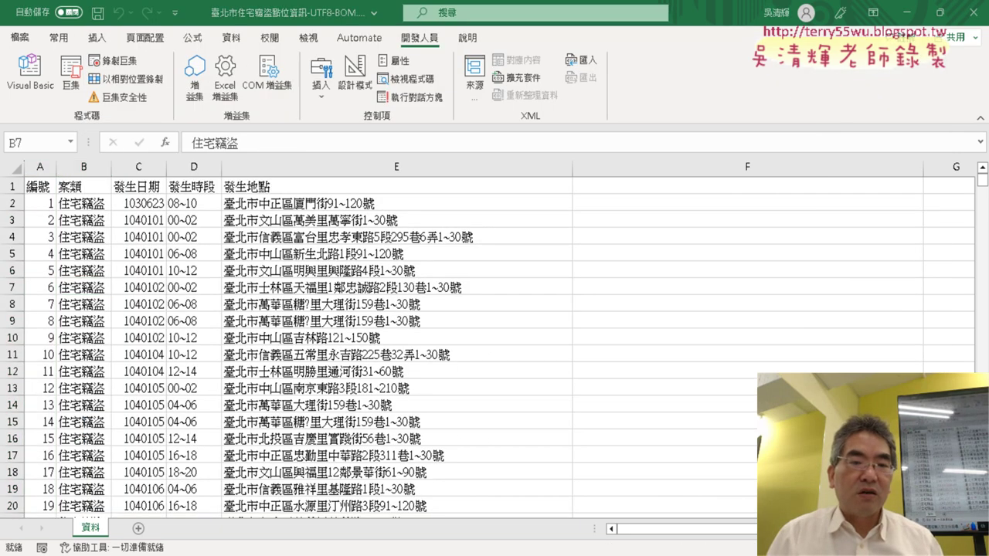
key(alt+Tab)
Scroll through the housing theft notes in Google Docs, then return to the Excel burglary workbook
click(174, 13)
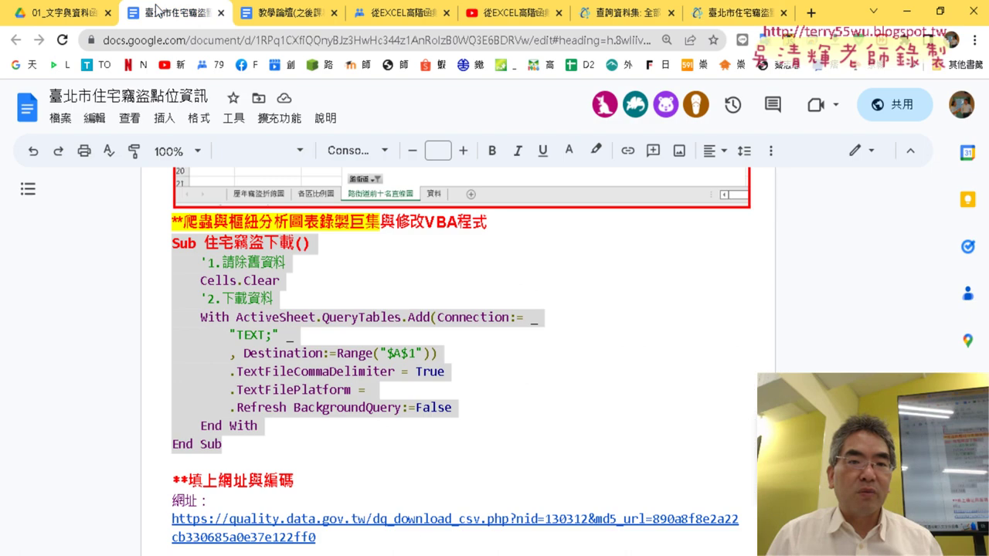
scroll(409, 334, up, 3)
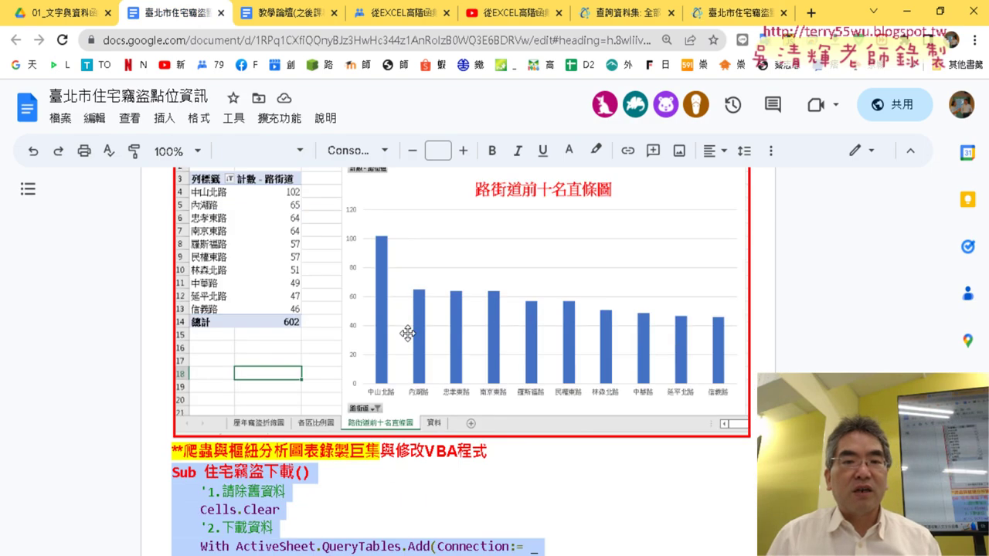
scroll(406, 330, up, 1)
scroll(406, 331, up, 2)
scroll(401, 325, up, 1)
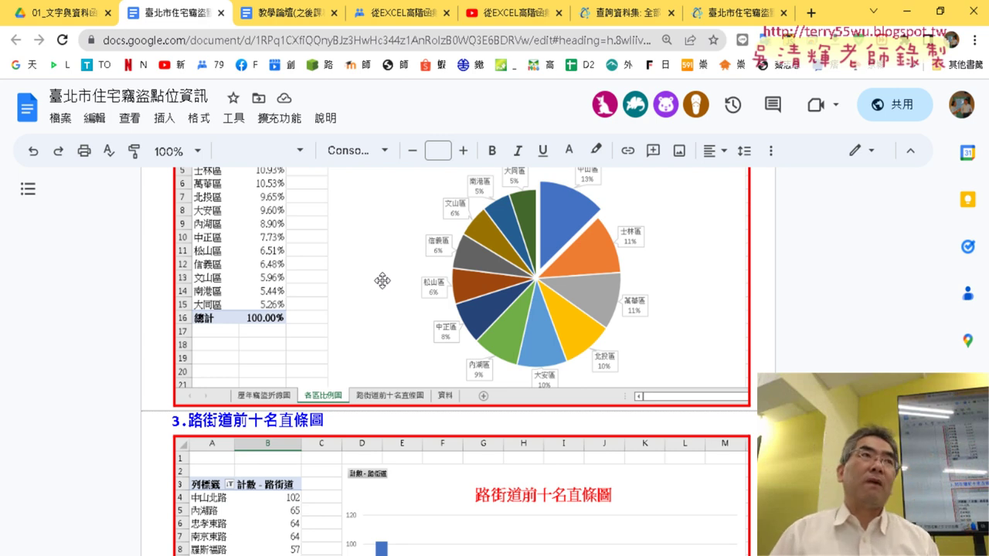
scroll(314, 420, down, 3)
scroll(315, 419, down, 2)
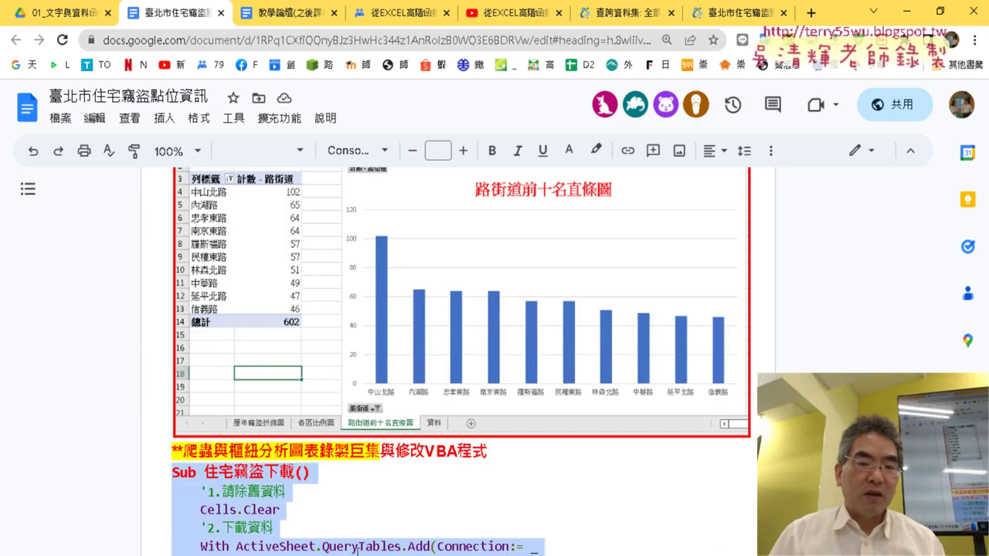
click(332, 519)
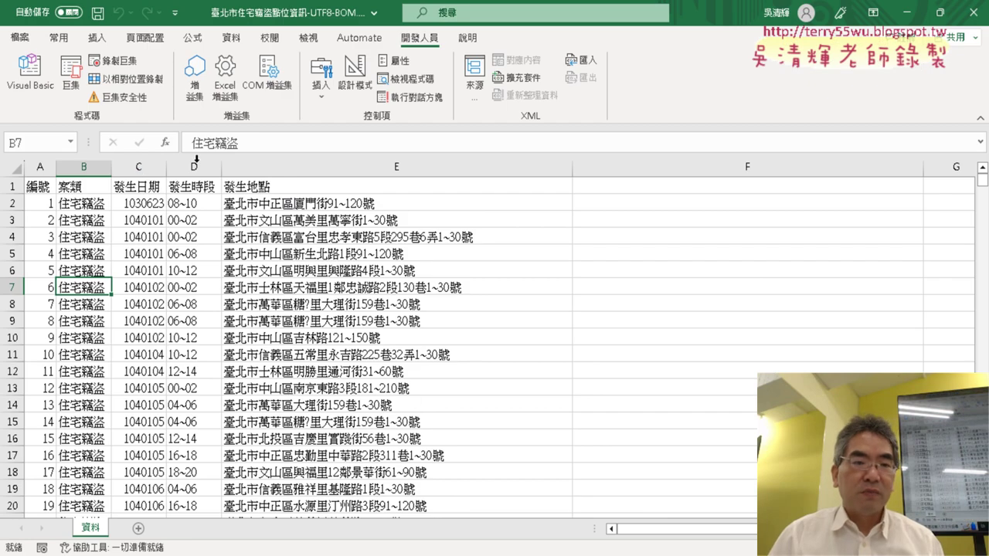
Select the 發生時段 column D and mark the Developer tab's Record Macro in red, then clear the ink
click(139, 166)
click(194, 167)
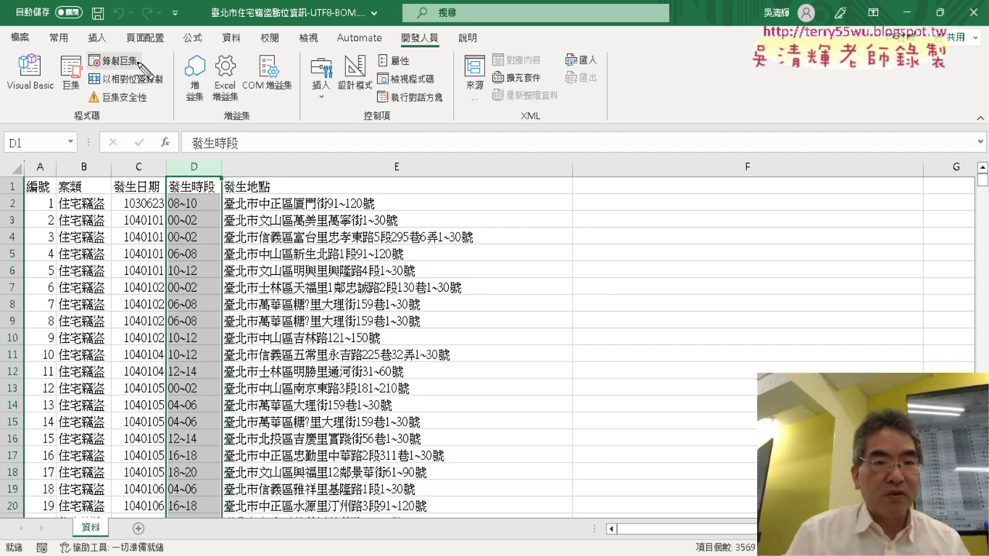
drag(94, 68, 141, 65)
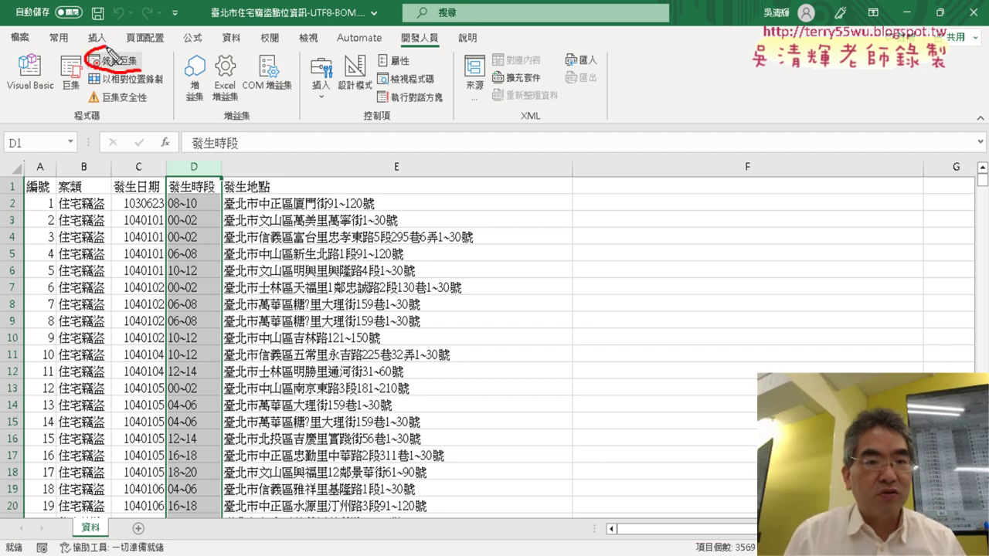
mouse_move(394, 48)
mouse_down()
mouse_move(421, 27)
mouse_move(224, 68)
mouse_move(150, 57)
mouse_move(173, 69)
mouse_up()
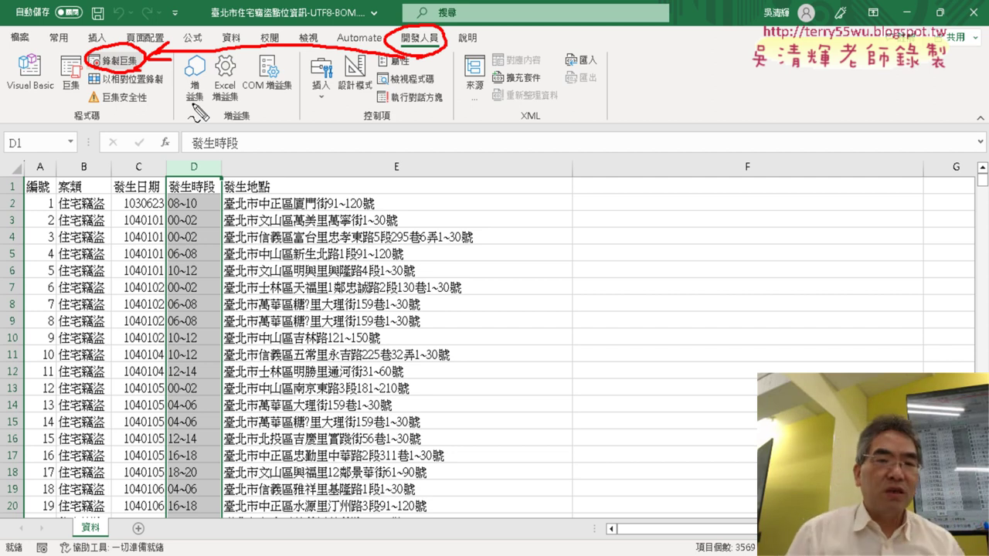
mouse_move(199, 137)
mouse_down()
mouse_move(200, 178)
mouse_move(223, 159)
mouse_up()
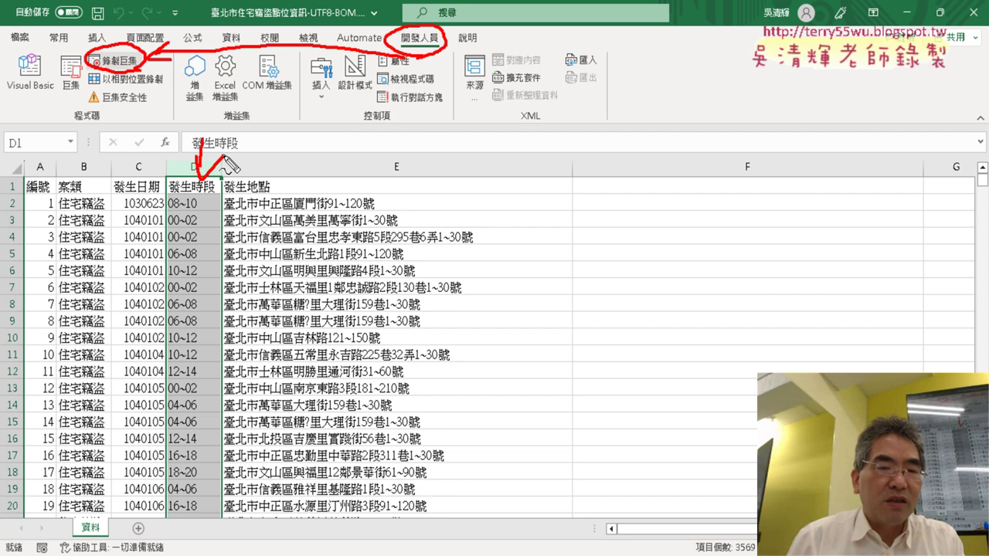
key(Escape)
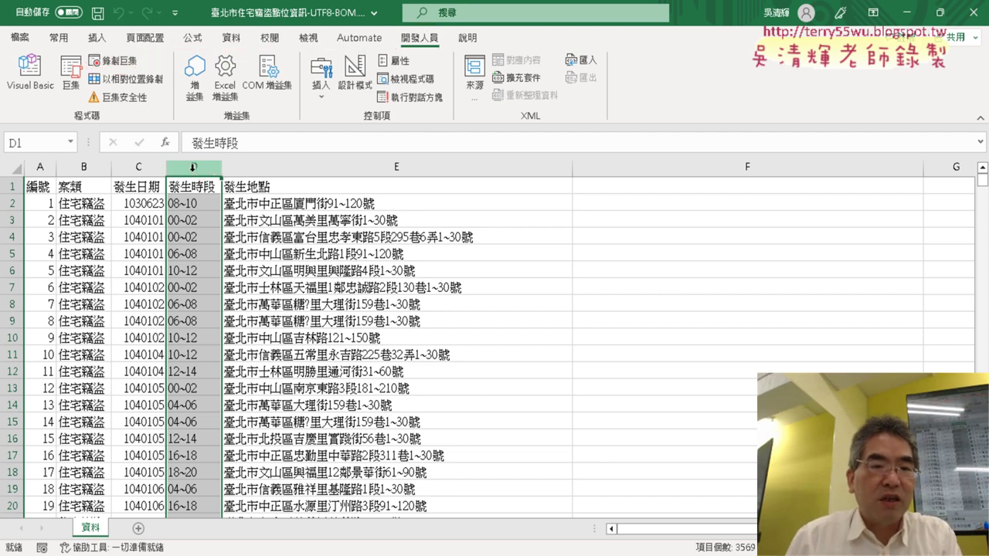
Insert an empty column before 發生時段, delete it again, and bring up Record Macro
right_click(193, 167)
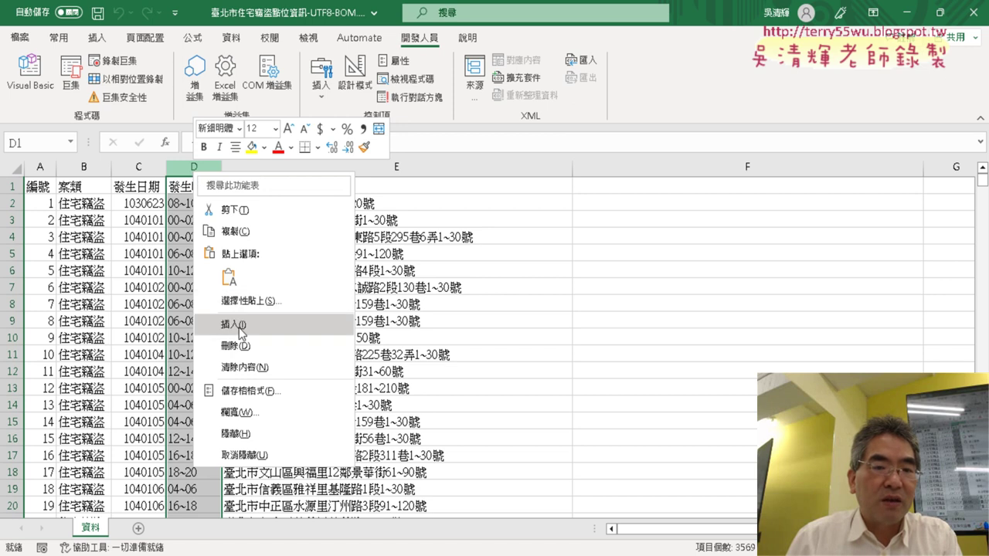
click(240, 330)
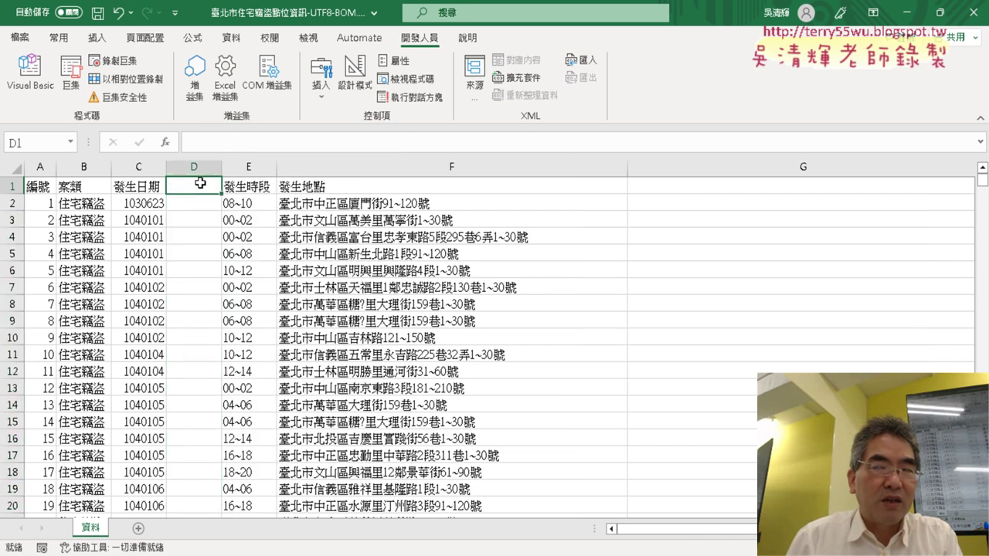
click(201, 204)
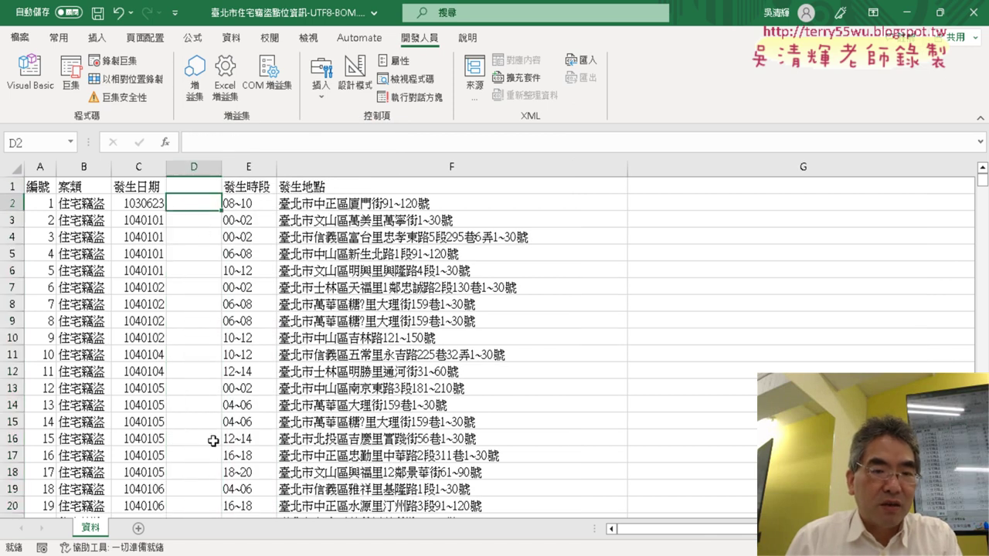
click(194, 167)
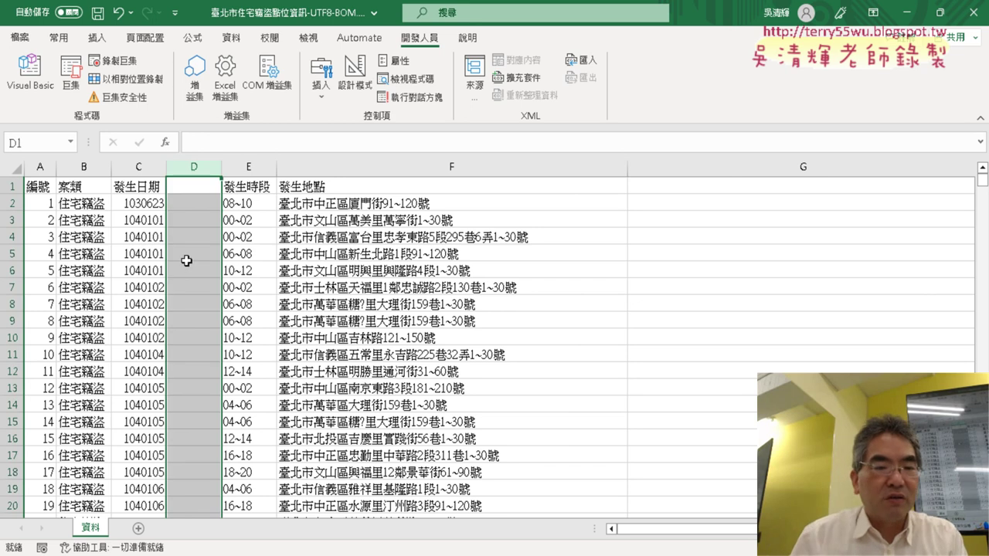
right_click(184, 267)
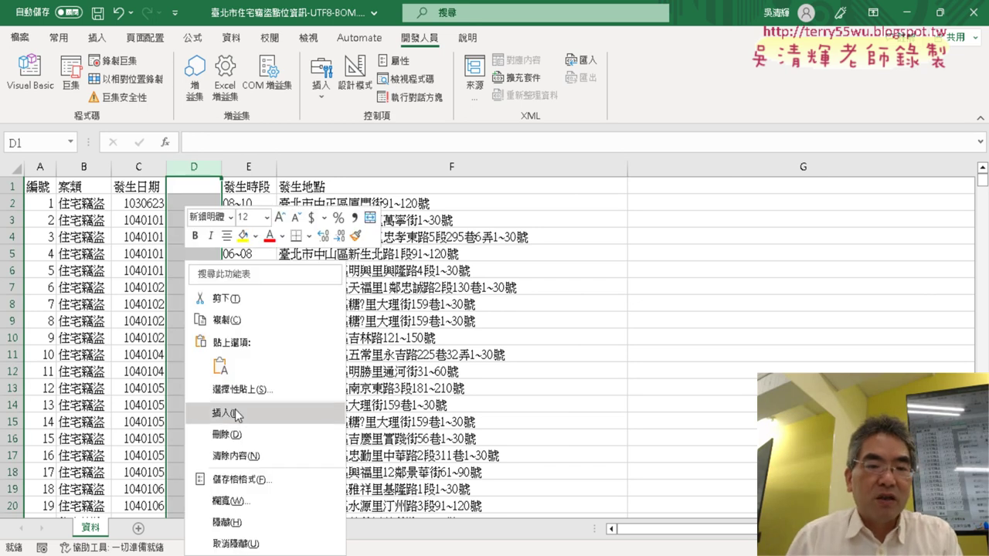
click(231, 435)
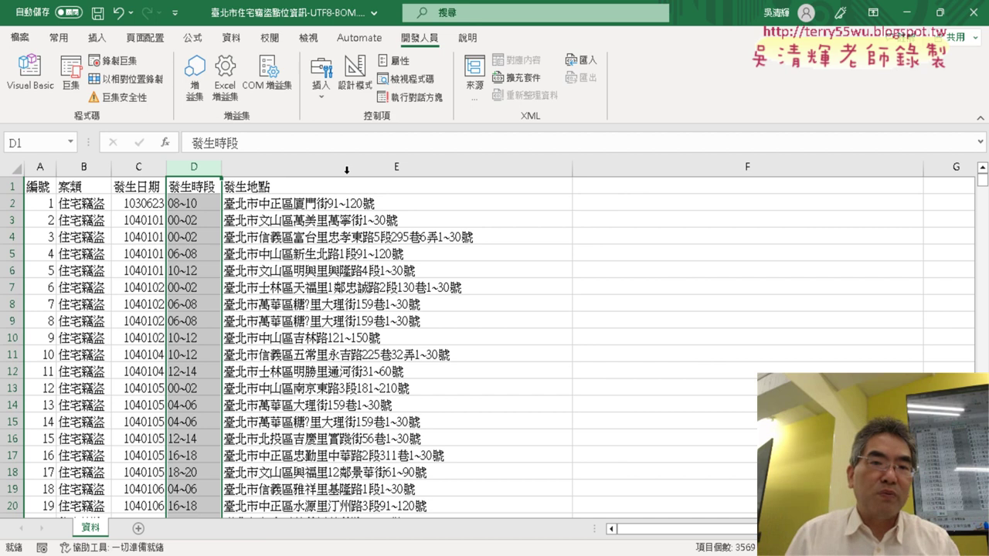
click(113, 60)
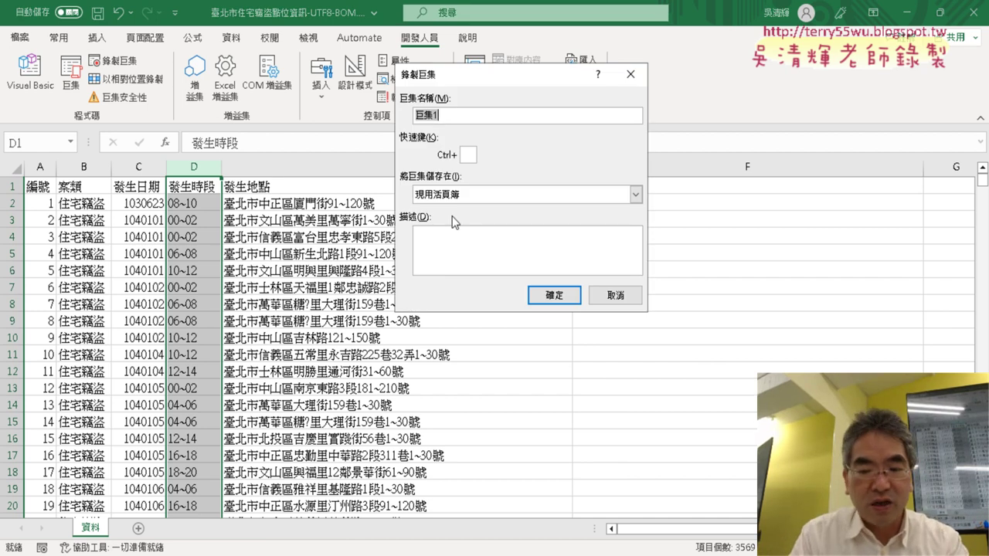
Enter 插入欄 as the macro name via phonetic input, then close the dialog without recording
text(ㄍㄚ)
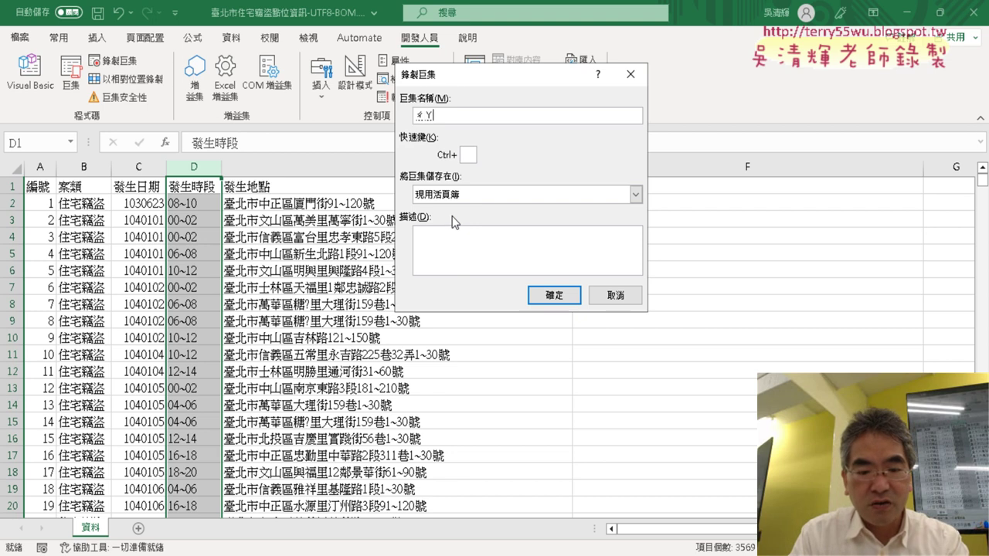
key(space)
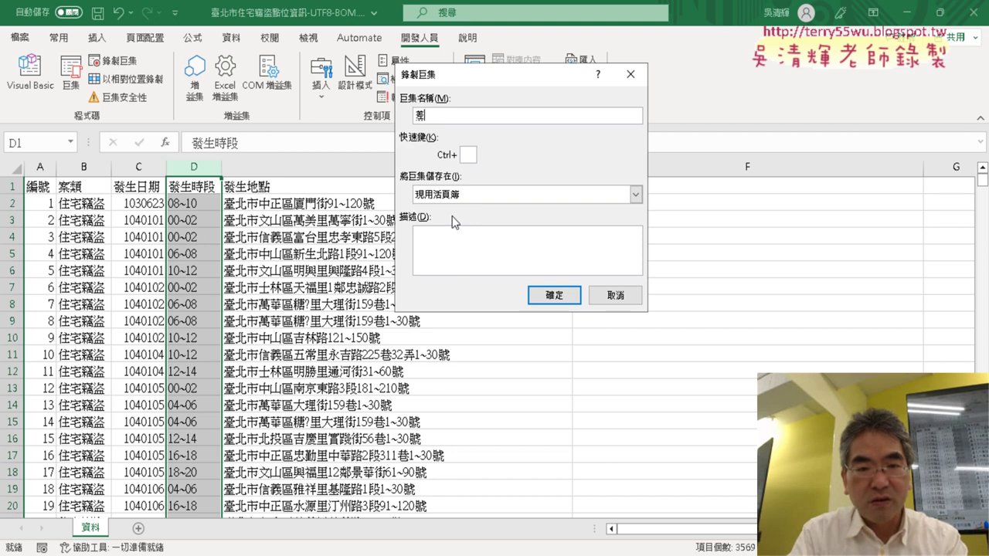
text(4u03)
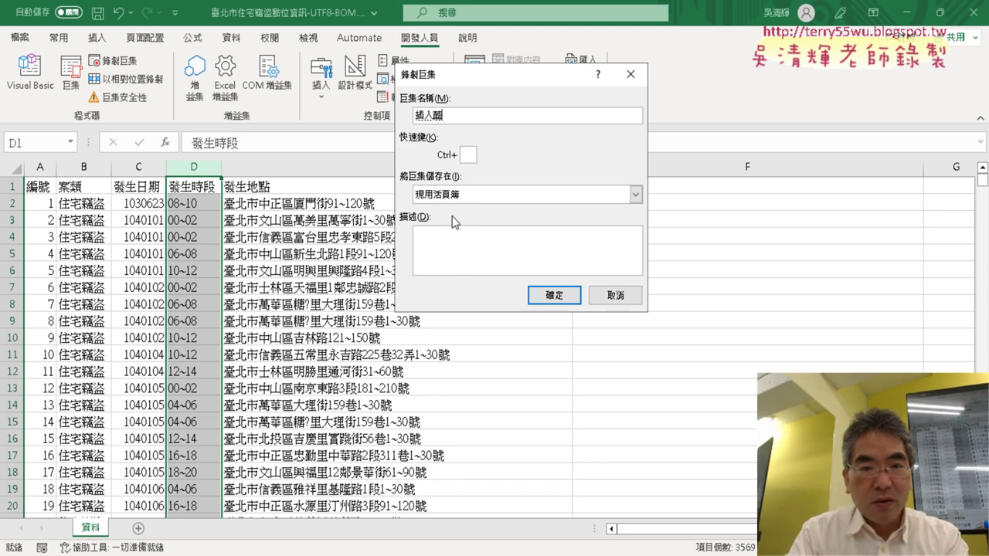
key(Down)
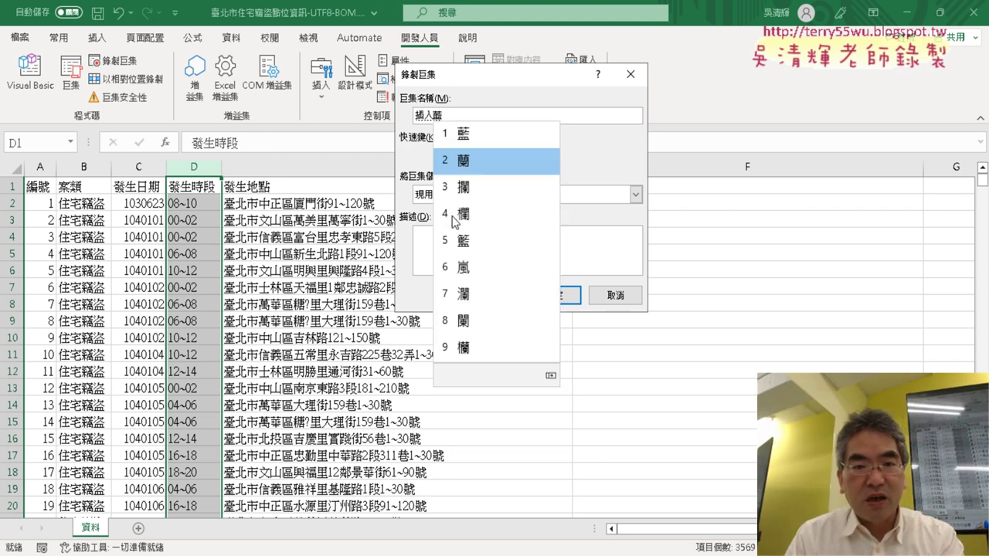
key(Down)
key(Down)
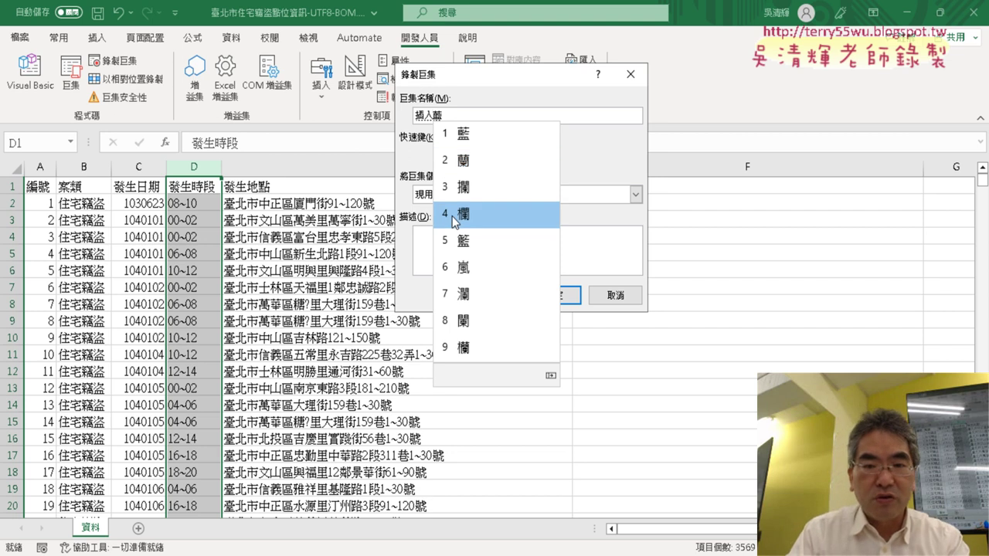
key(Return)
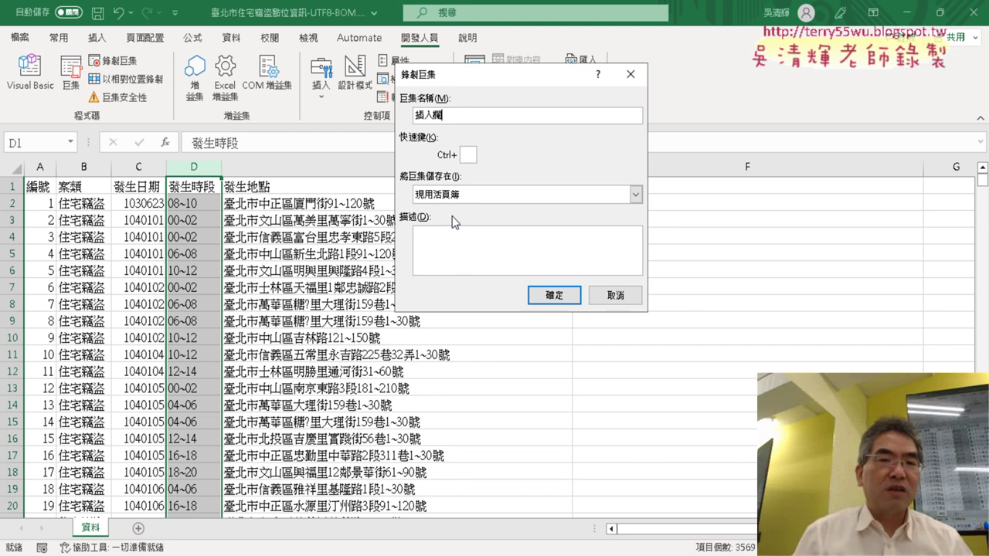
click(553, 302)
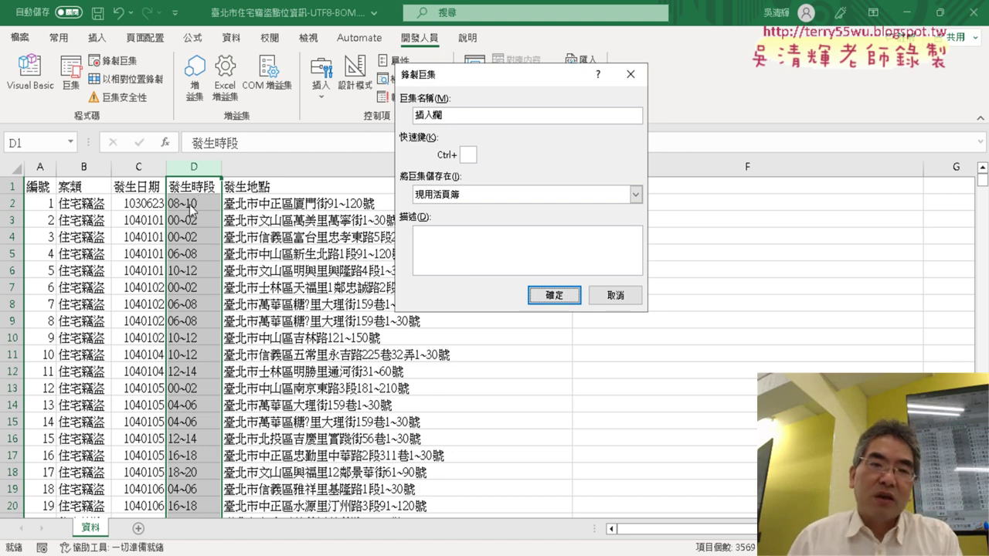
right_click(415, 116)
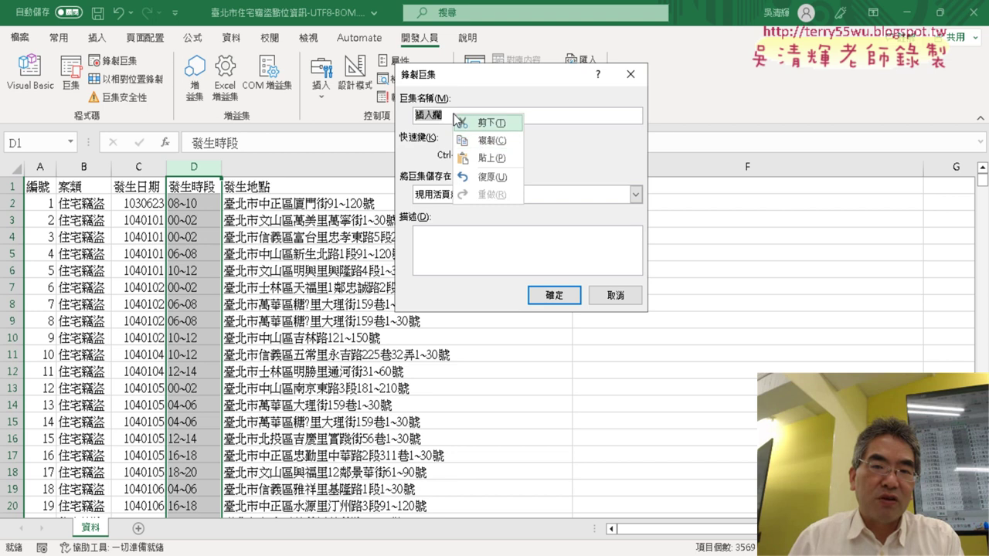
click(615, 294)
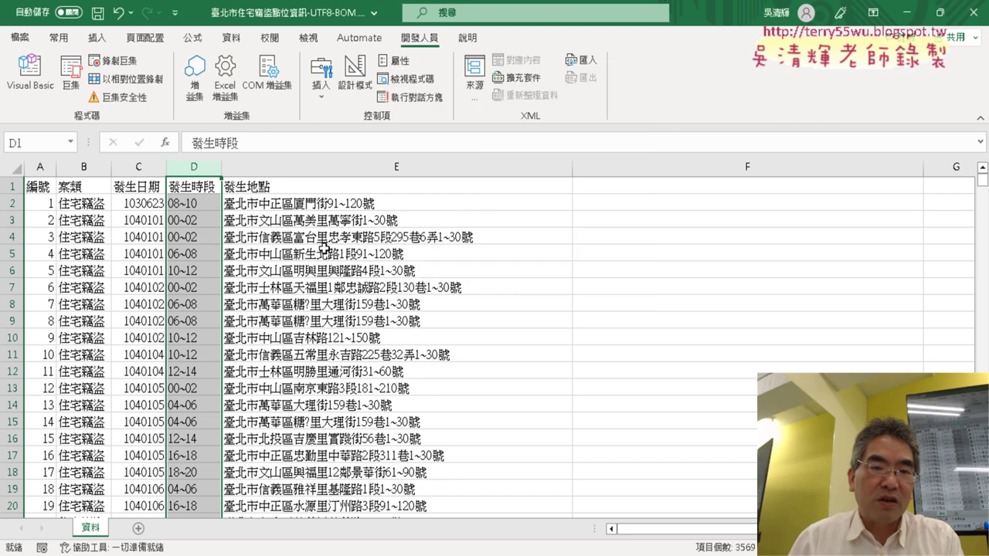
From cell E3, record a macro named 插入欄, replace the existing one, and select column D
click(296, 219)
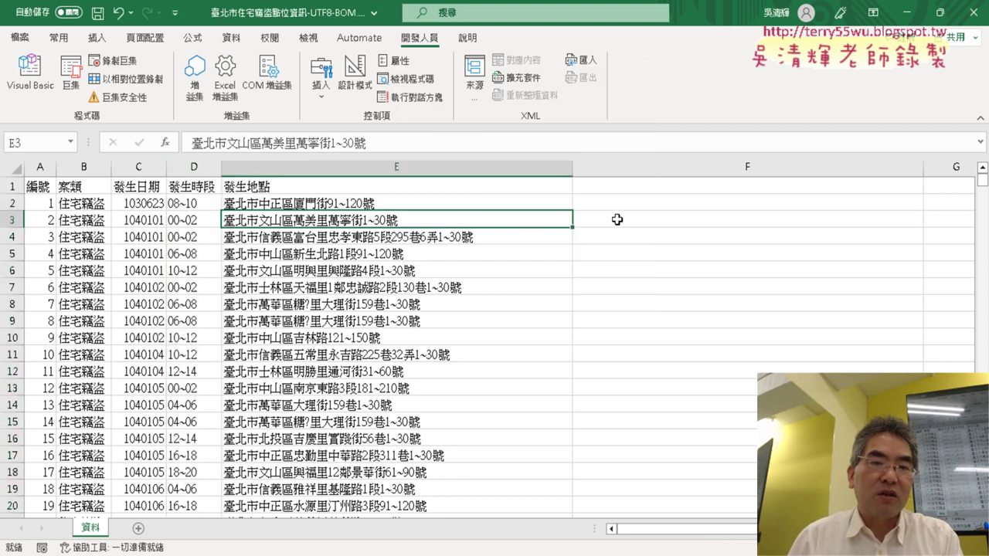
click(193, 166)
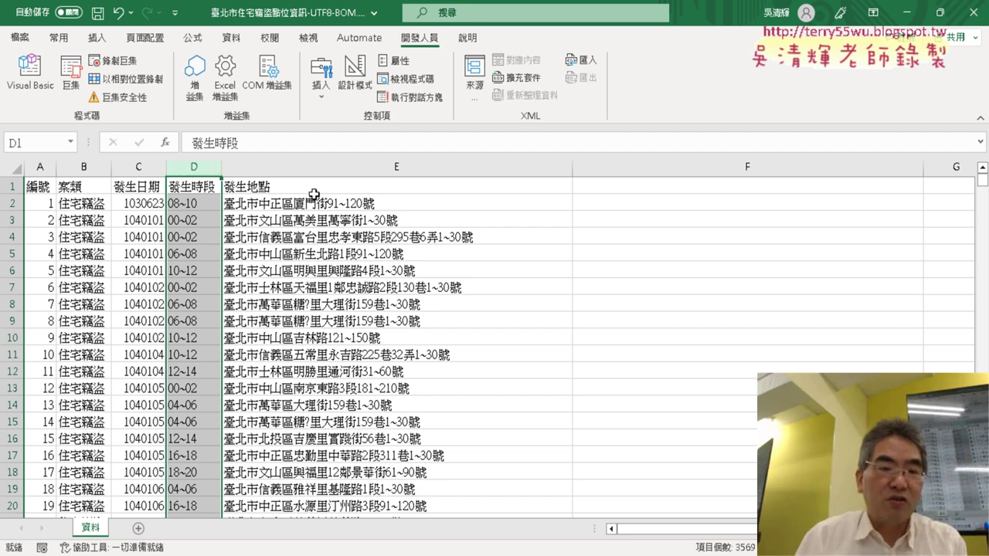
click(311, 217)
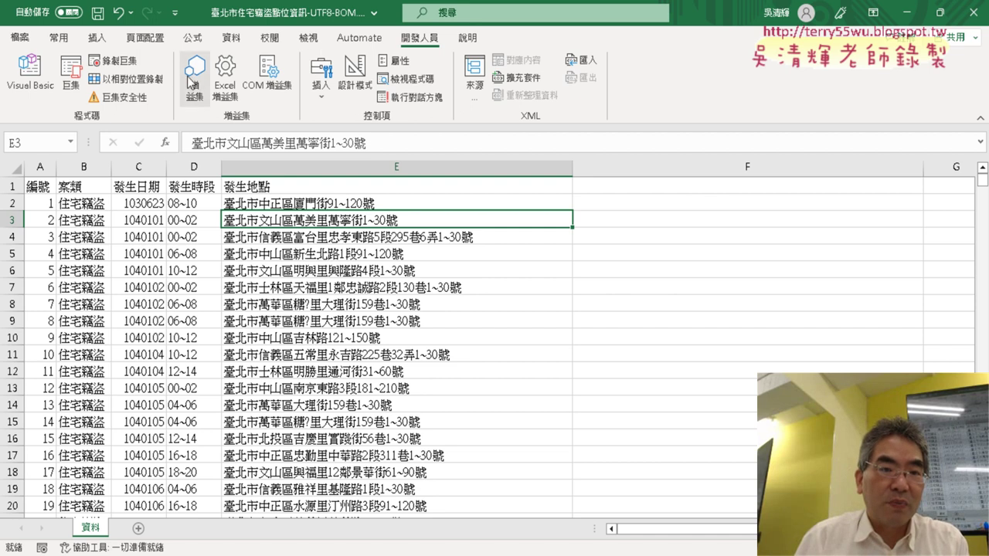
click(114, 60)
text(插入欄)
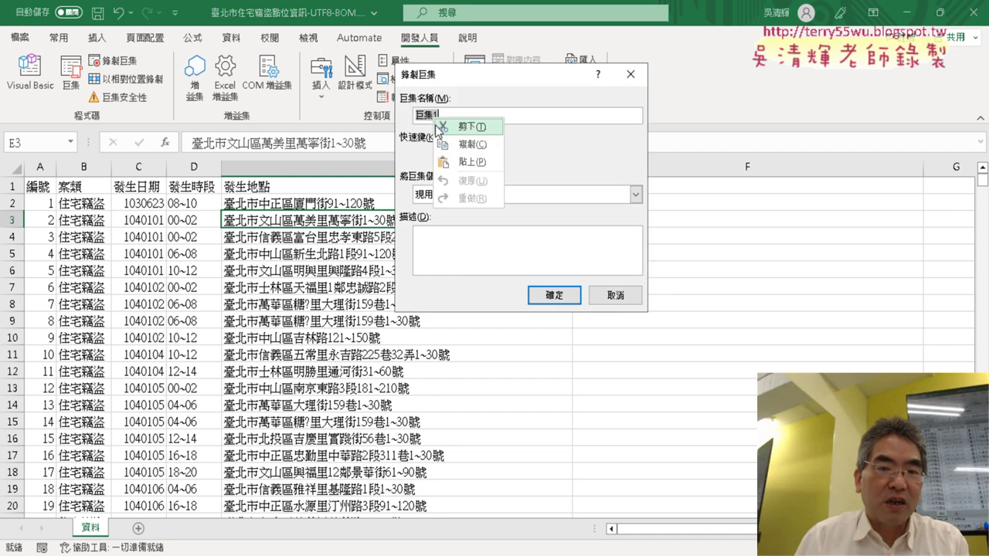
click(549, 295)
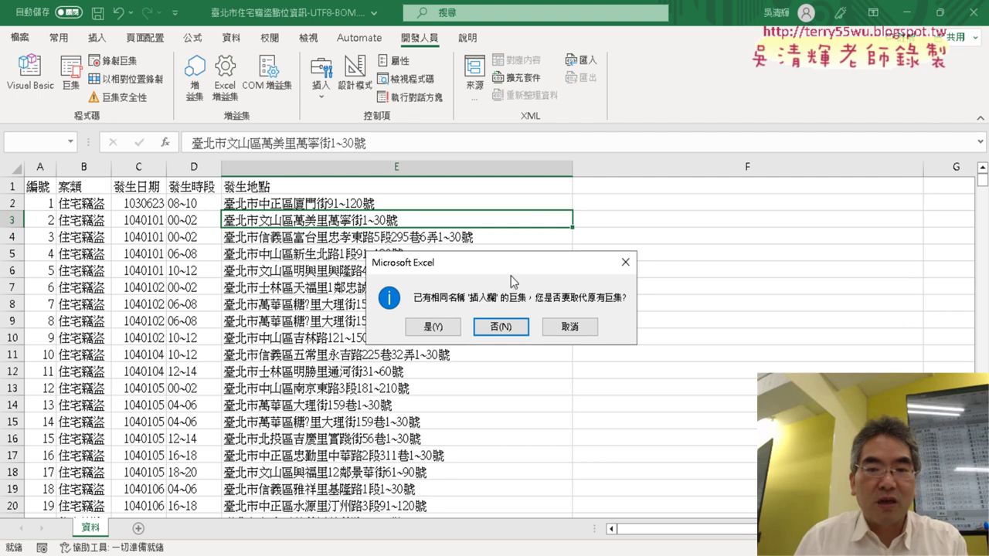
click(432, 326)
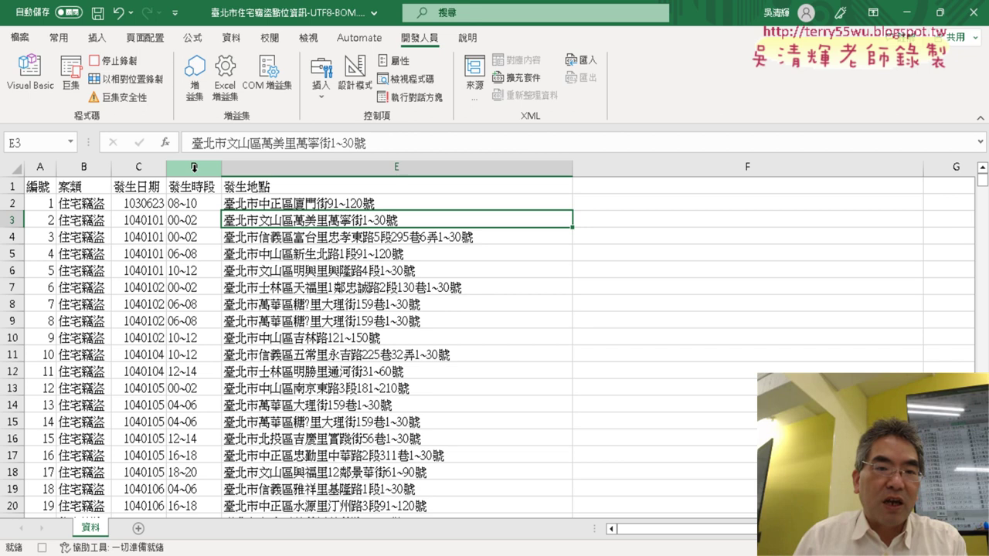
click(194, 167)
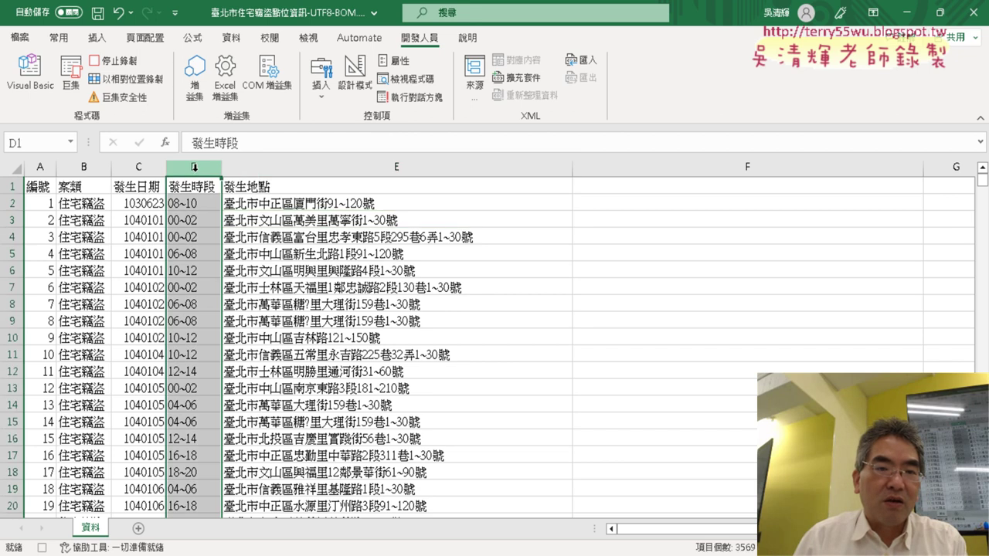
Insert an empty column D before 發生時段 and head it 年
right_click(194, 167)
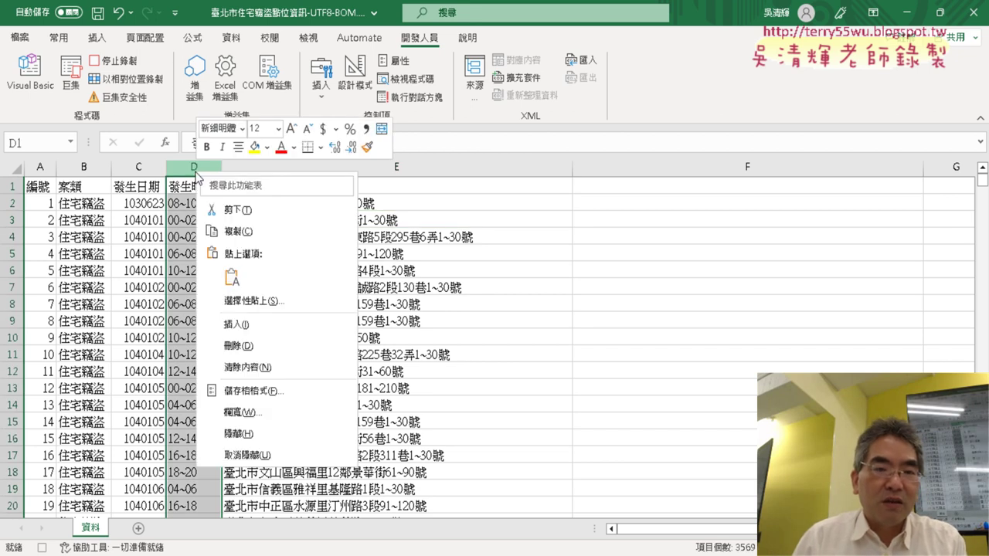
click(259, 328)
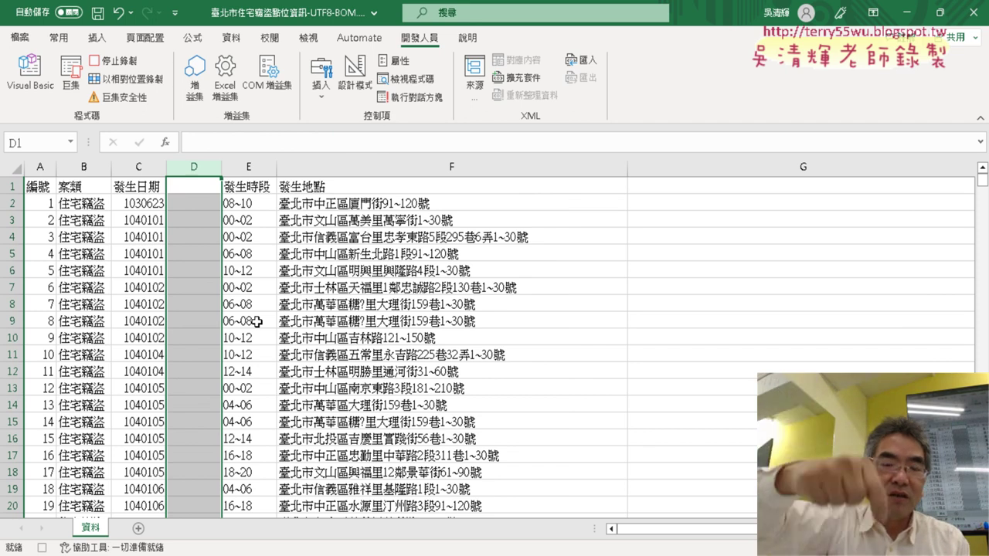
click(200, 187)
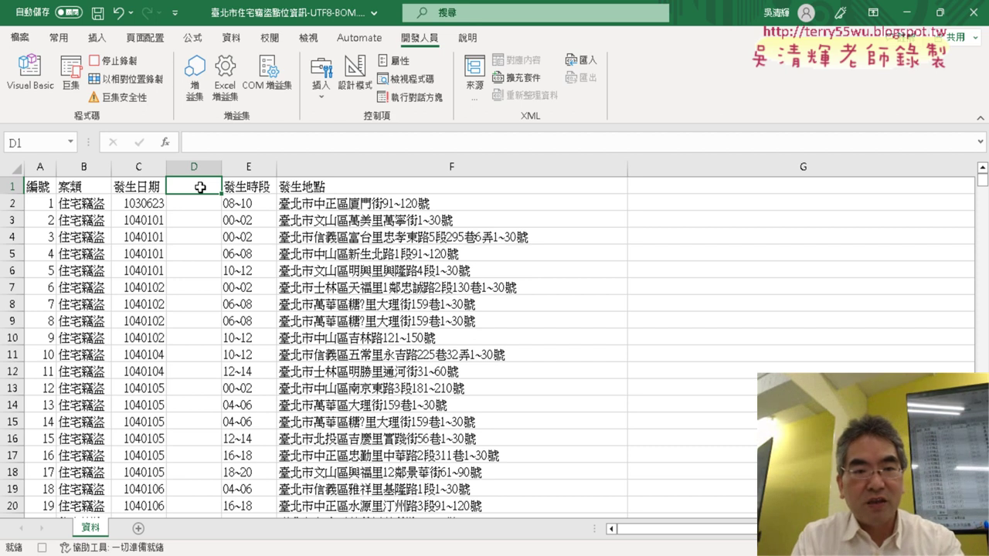
text(ㄋㄧㄢˊ)
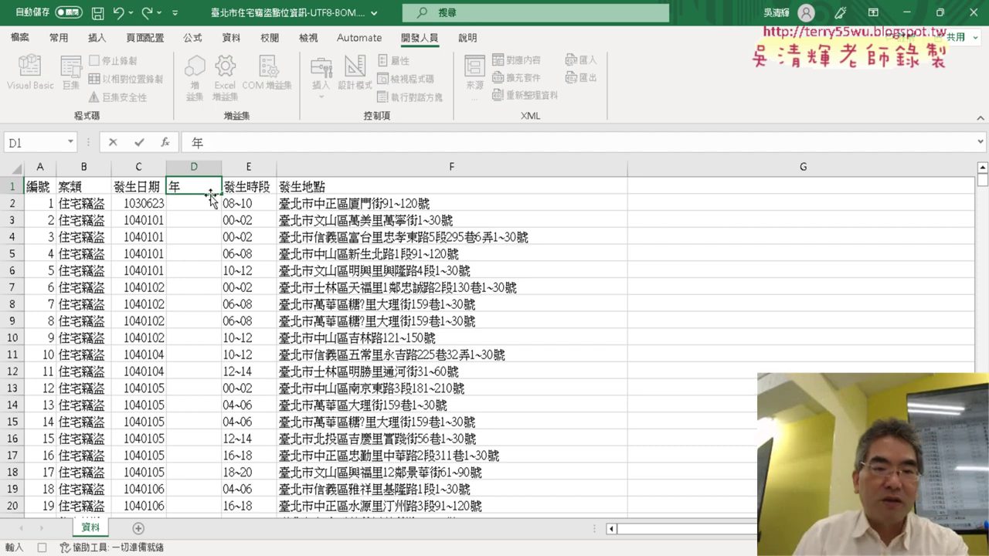
click(209, 207)
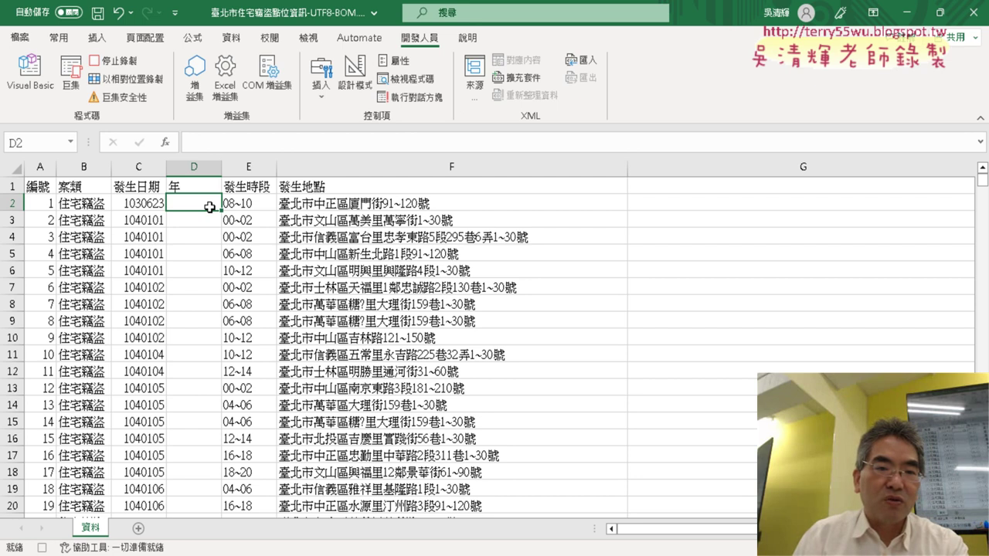
Enter =LEFT(C2,3) in D2 via Insert Function, fill it down the column, and stop recording
click(173, 144)
click(532, 115)
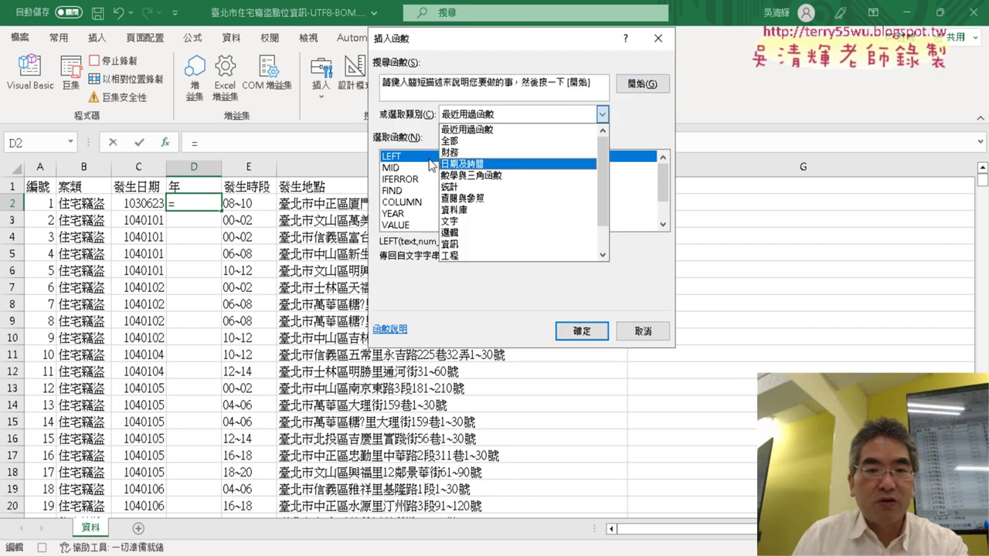
click(401, 164)
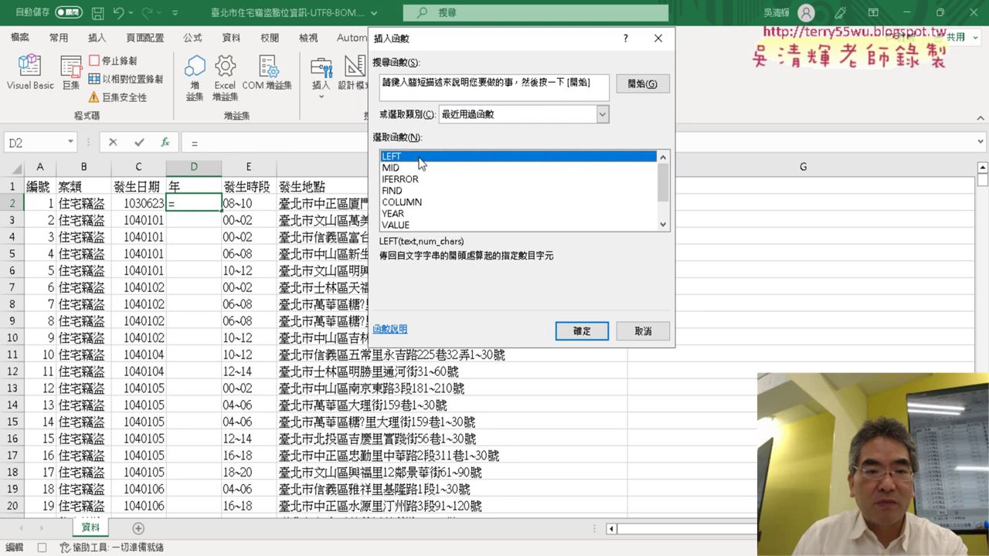
double_click(420, 161)
click(142, 205)
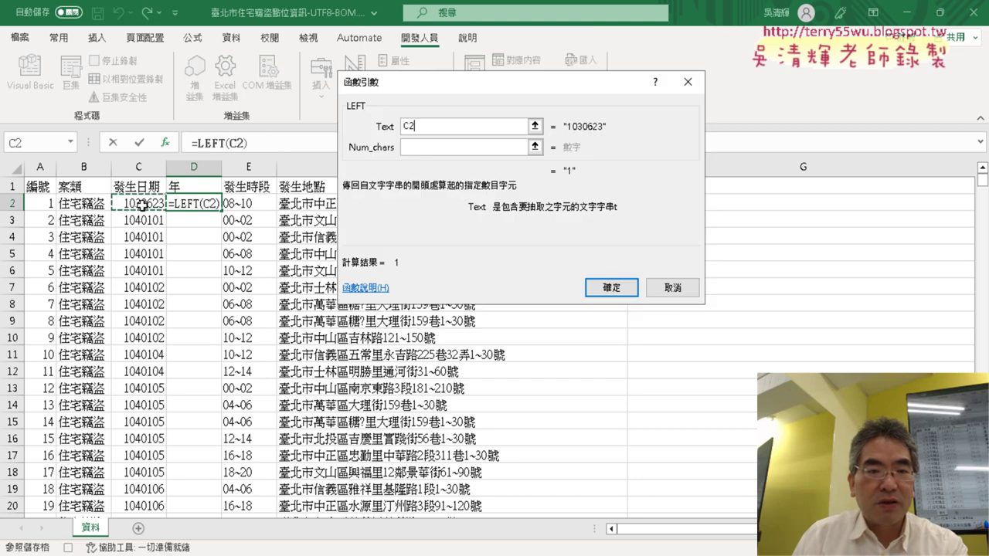
click(404, 147)
text(3)
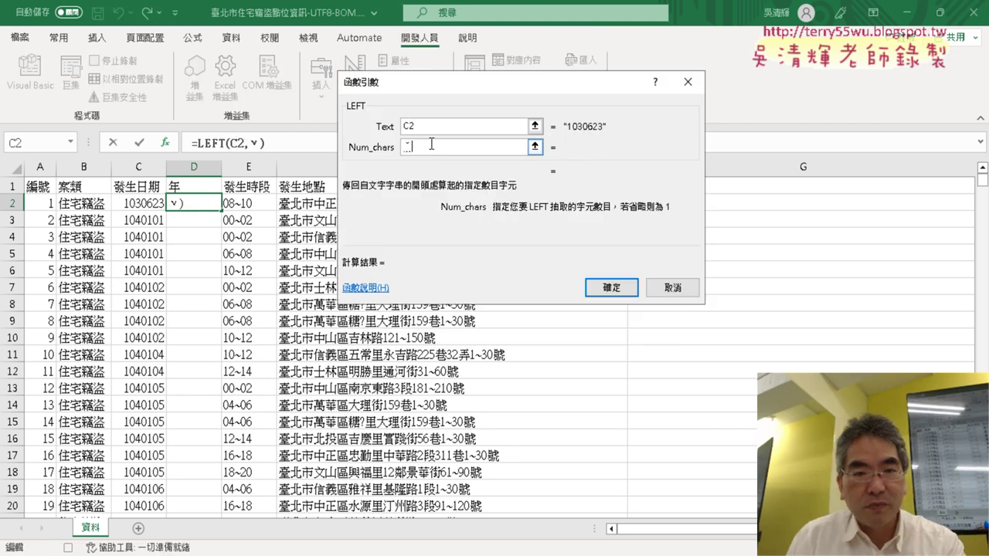
key(BackSpace)
text(3)
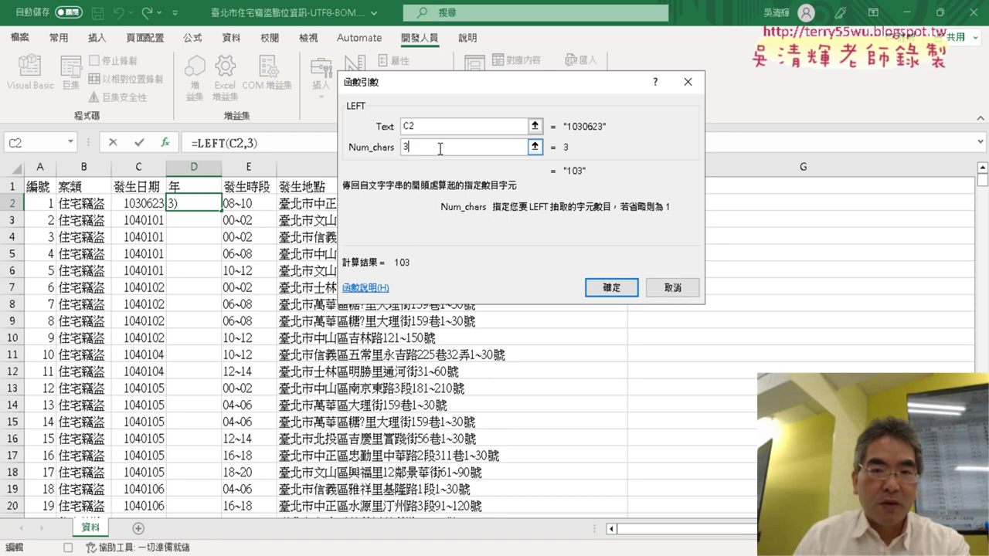
click(611, 287)
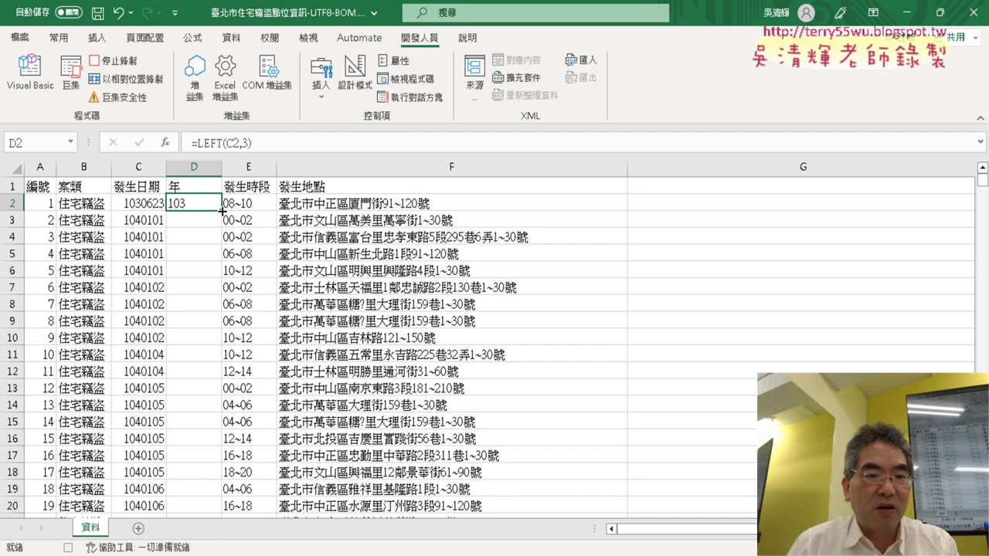
double_click(222, 211)
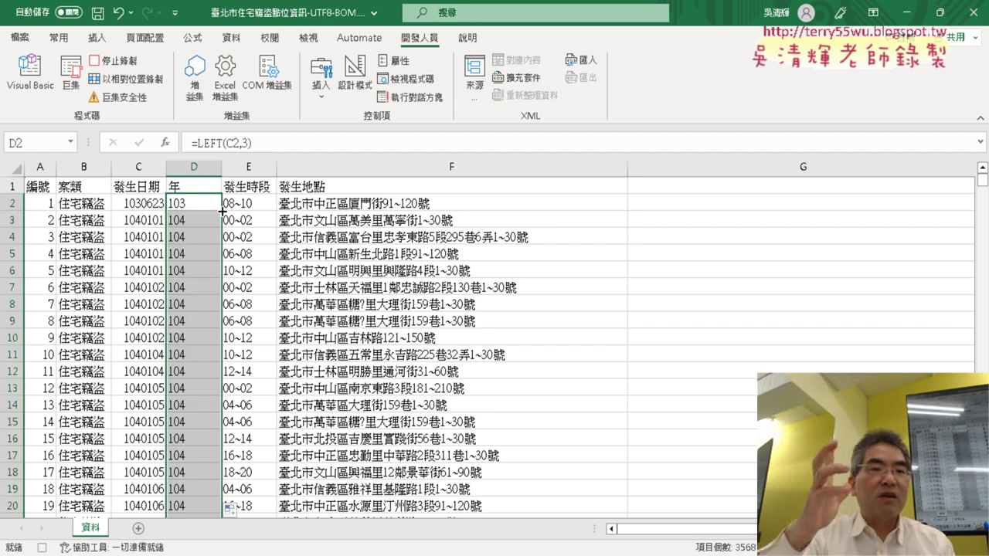
click(114, 60)
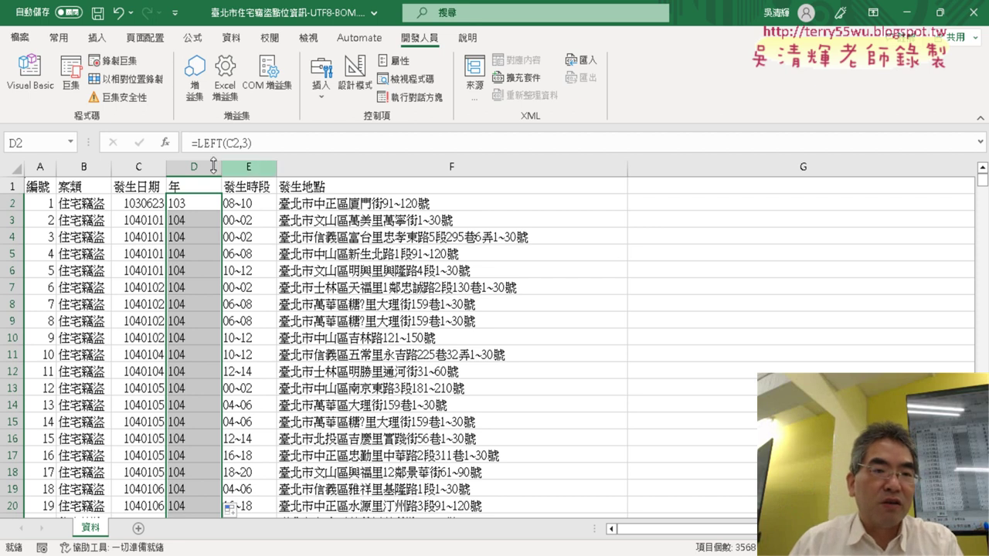
Toggle Use Relative References, then look at 插入欄 in the macro list without running it
click(91, 79)
mouse_move(62, 100)
mouse_down()
mouse_move(56, 50)
mouse_move(139, 61)
mouse_up()
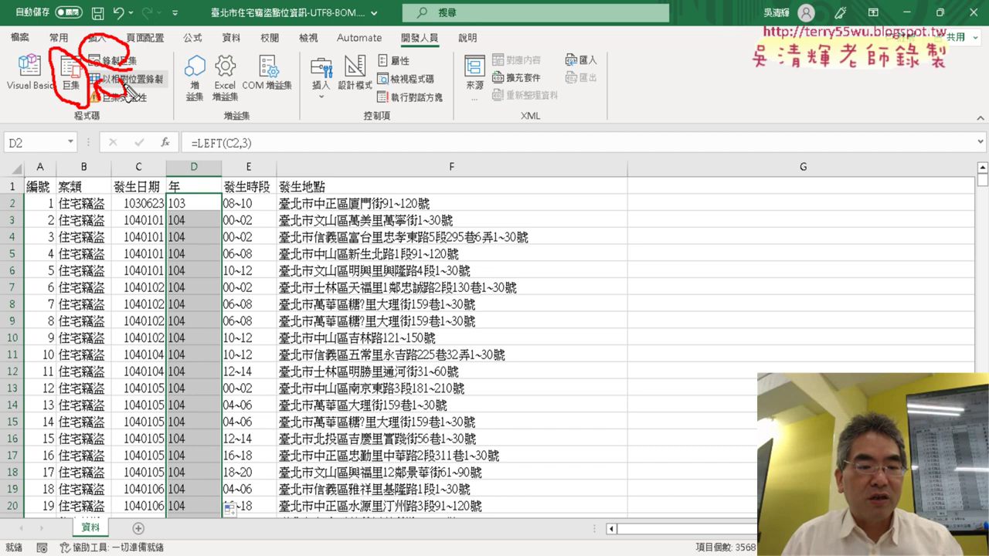
key(Escape)
click(86, 85)
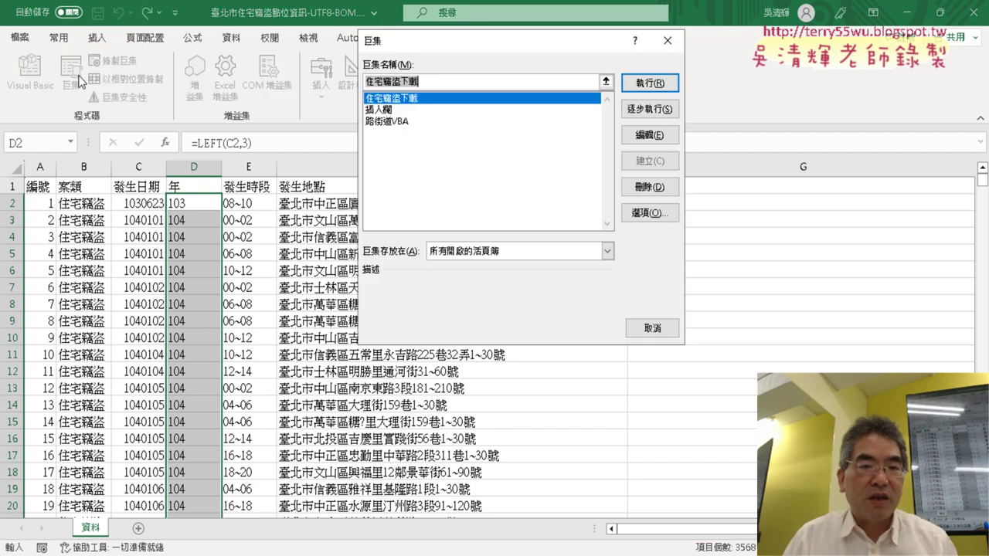
click(464, 112)
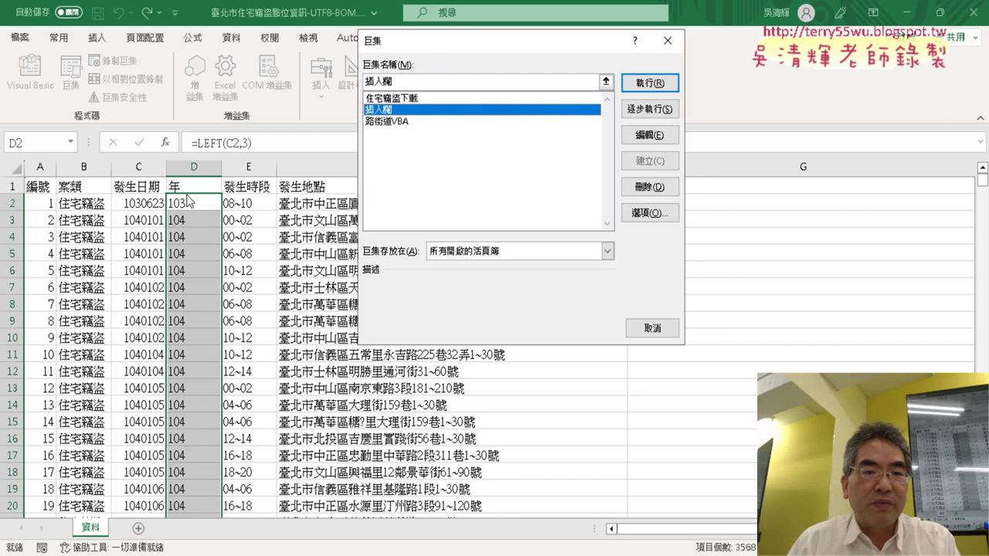
click(652, 328)
Delete column D, run 插入欄 to rebuild the 年 column, and reopen the macro list
click(194, 167)
right_click(195, 170)
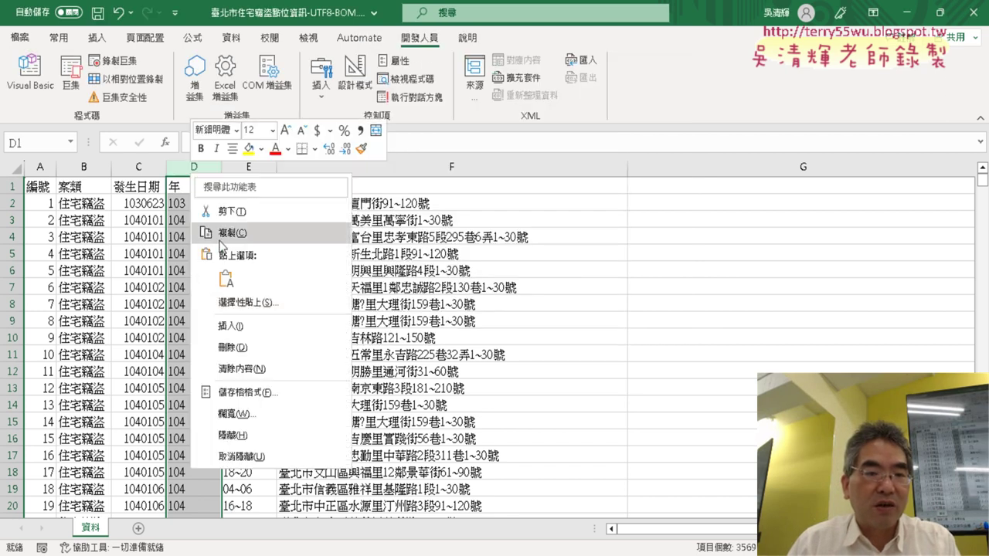
click(254, 349)
click(70, 73)
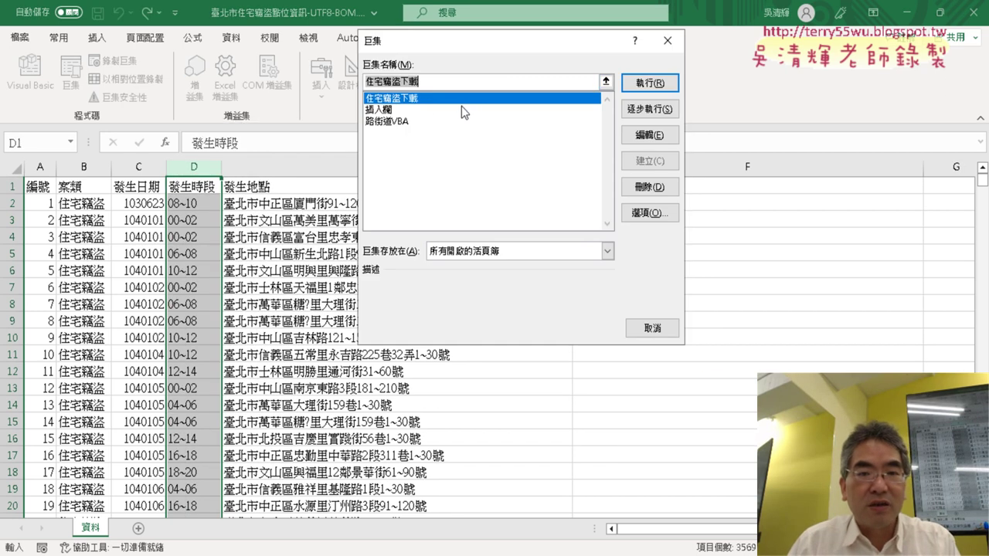
click(388, 111)
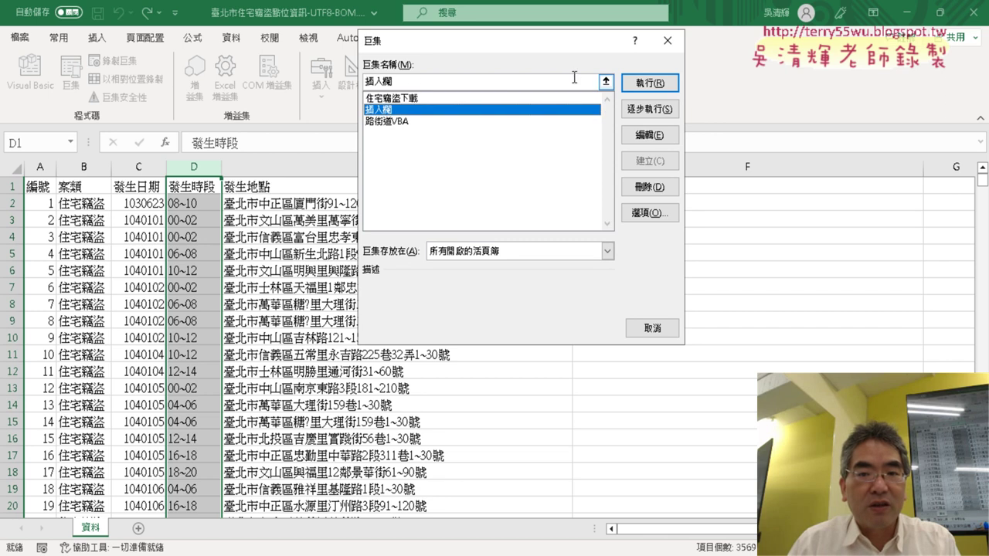
click(666, 85)
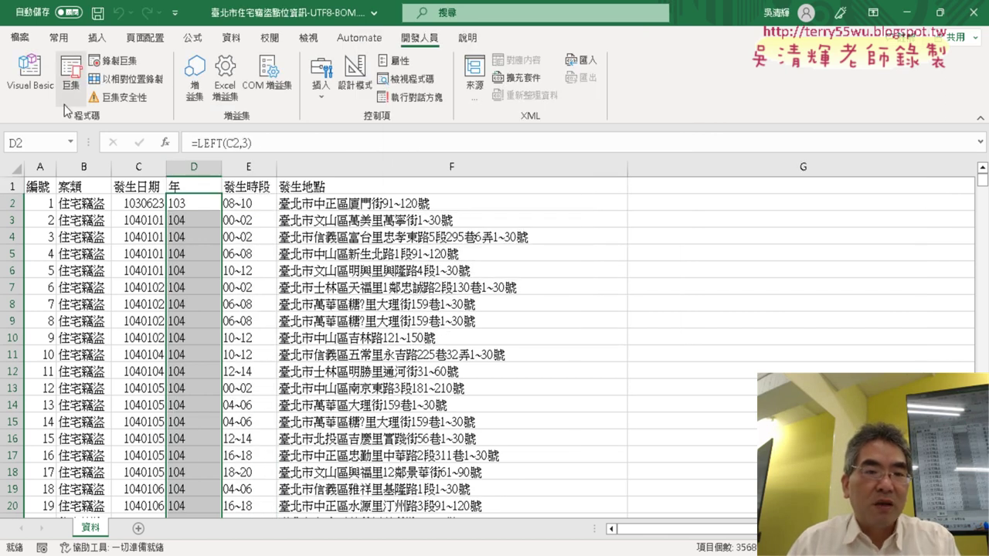
click(75, 80)
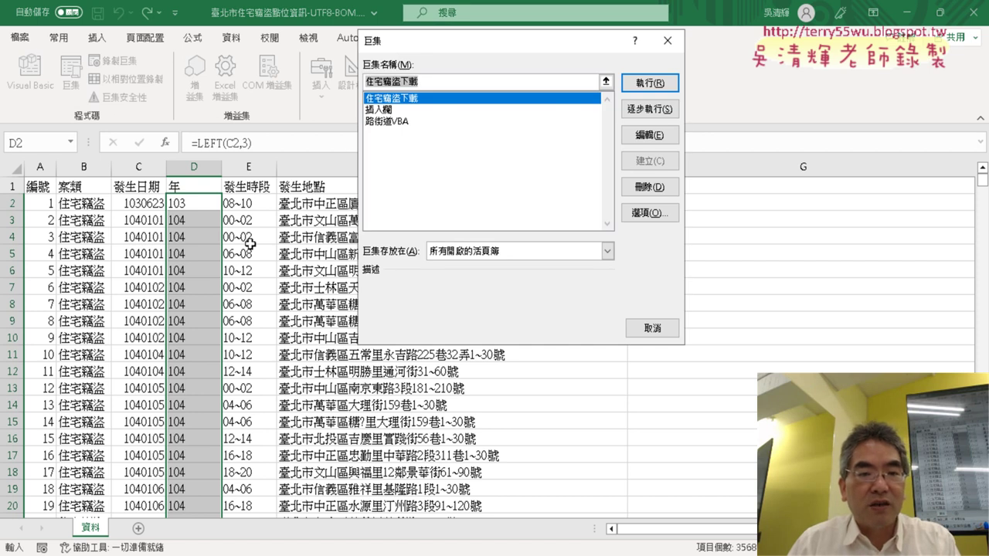
Reopen the VBA editor from the Macros list, showing Module2's 住宅竊盜下載 code
click(652, 136)
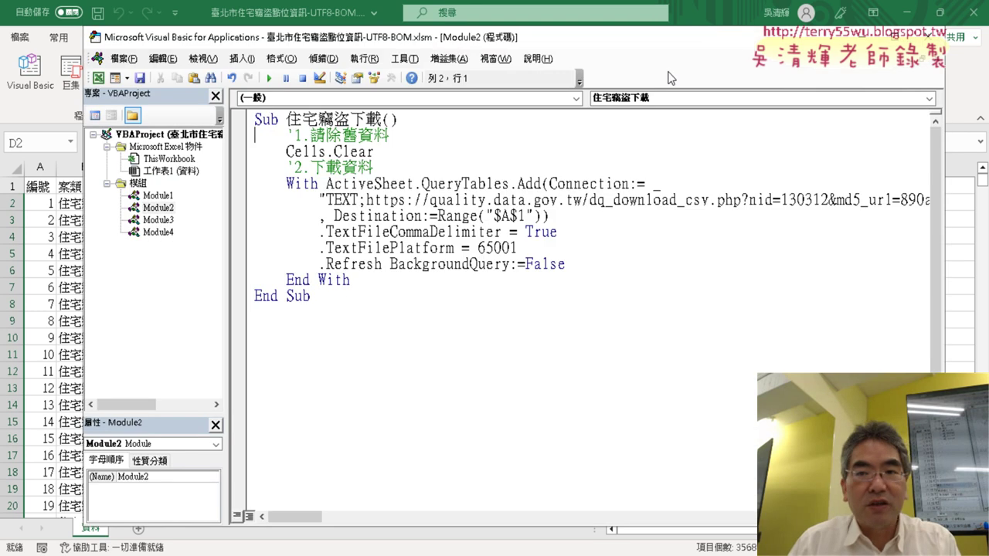
click(933, 37)
click(70, 73)
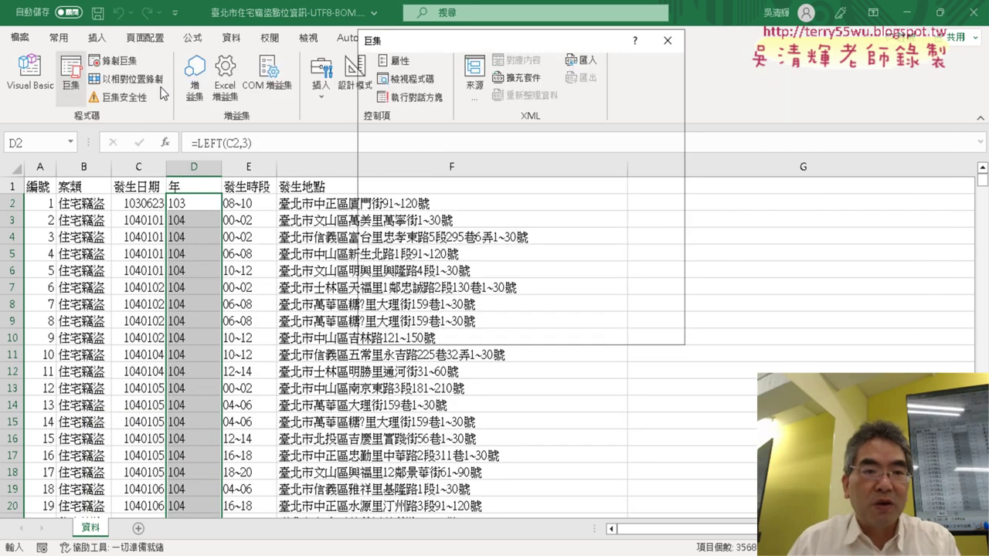
click(651, 136)
key(alt+q)
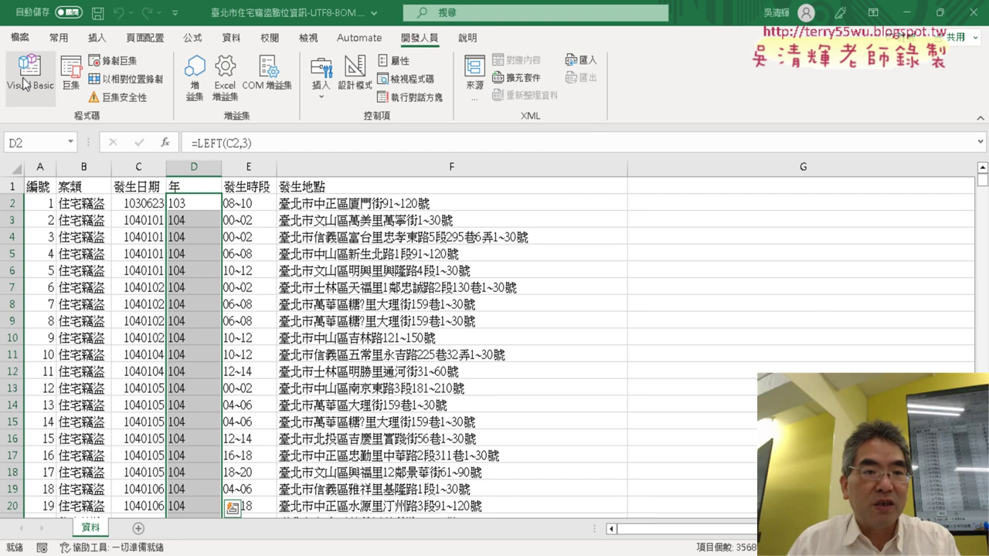
click(23, 83)
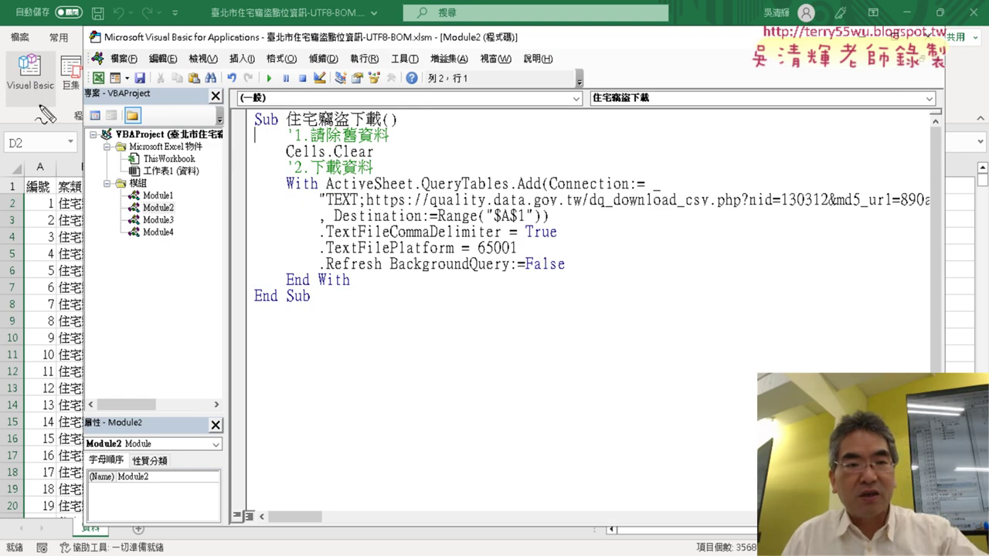
Annotate the 住宅竊盜下載 procedure name and Module4 in the module list, then clear the marks
drag(37, 104, 203, 159)
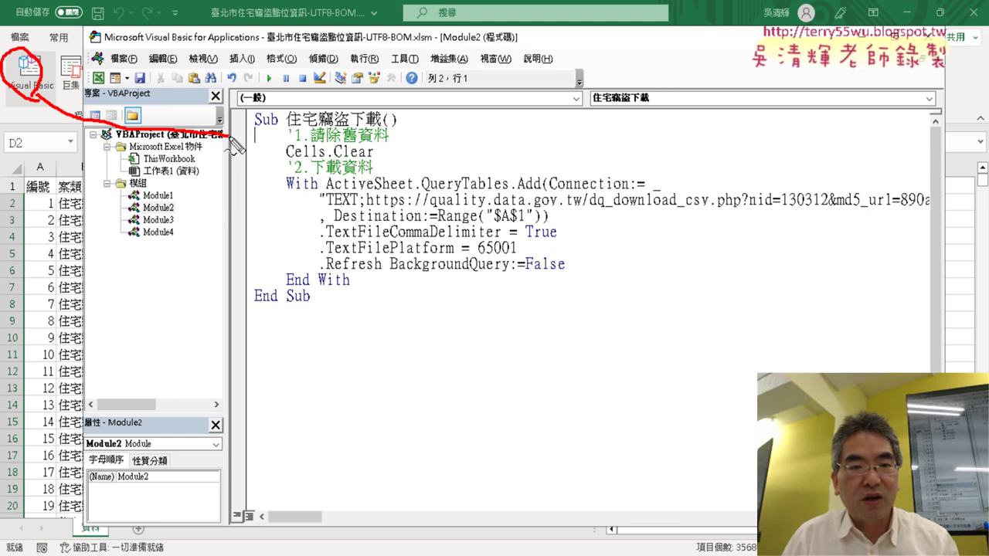
drag(289, 128, 380, 123)
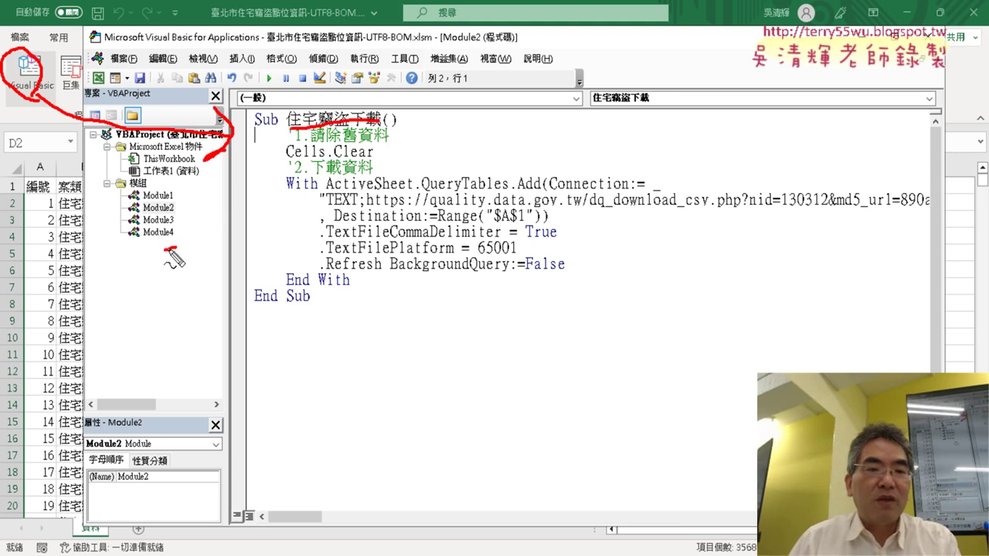
drag(169, 252, 178, 252)
drag(126, 185, 106, 255)
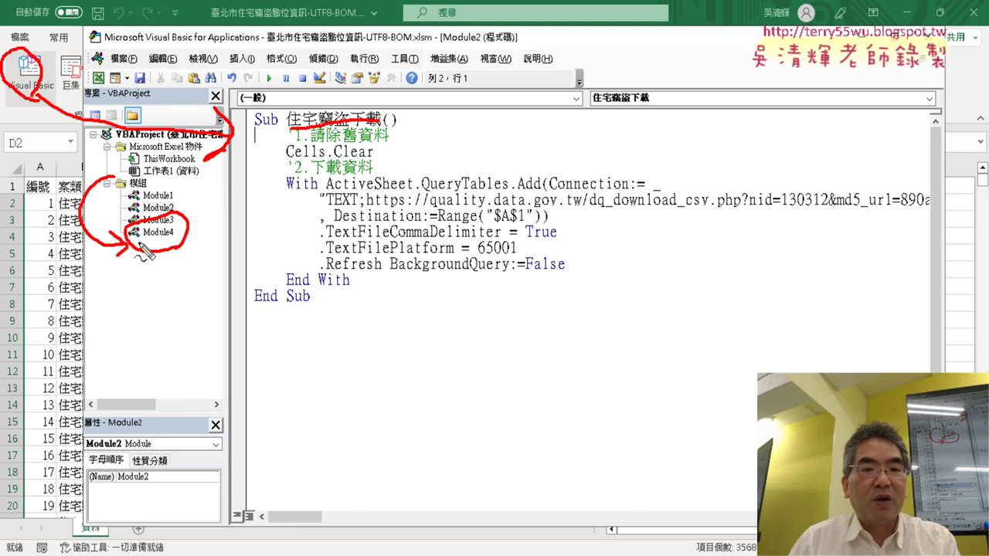
drag(194, 229, 229, 219)
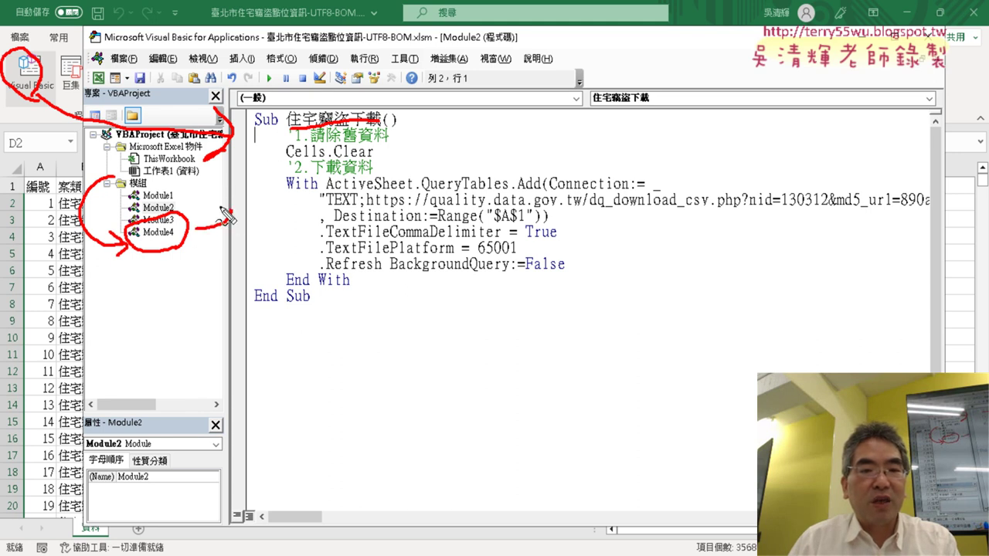
key(Escape)
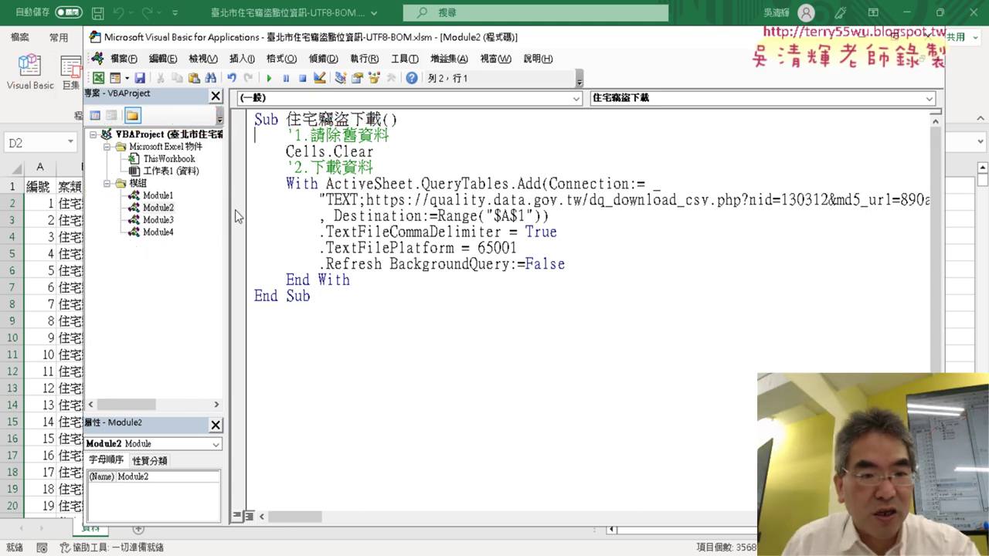
Display Module4's recorded Sub 插入欄 code with its LEFT formula and AutoFill to D3569
double_click(165, 232)
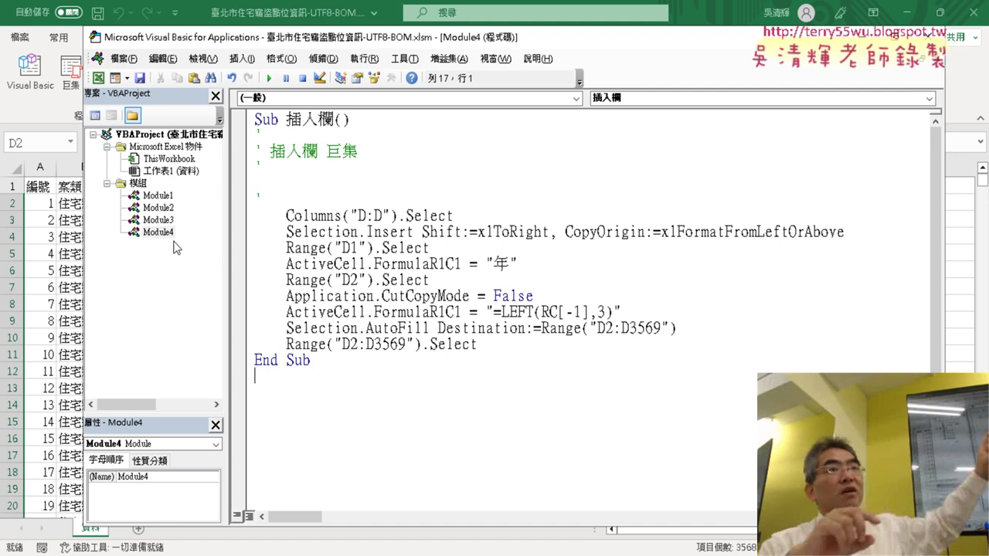
double_click(152, 232)
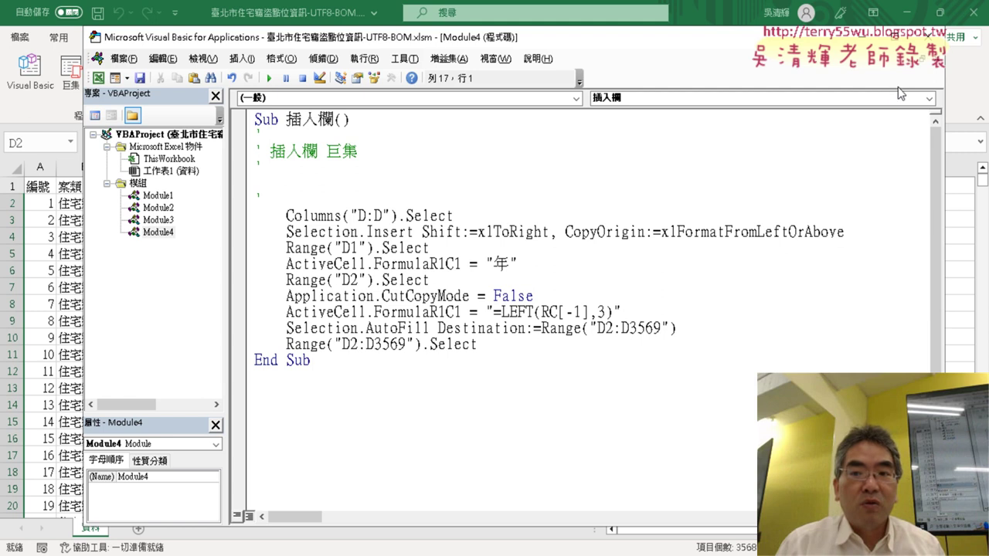
Run the 插入欄 macro from the Macros list to fill column D with 年 years
click(928, 37)
click(71, 75)
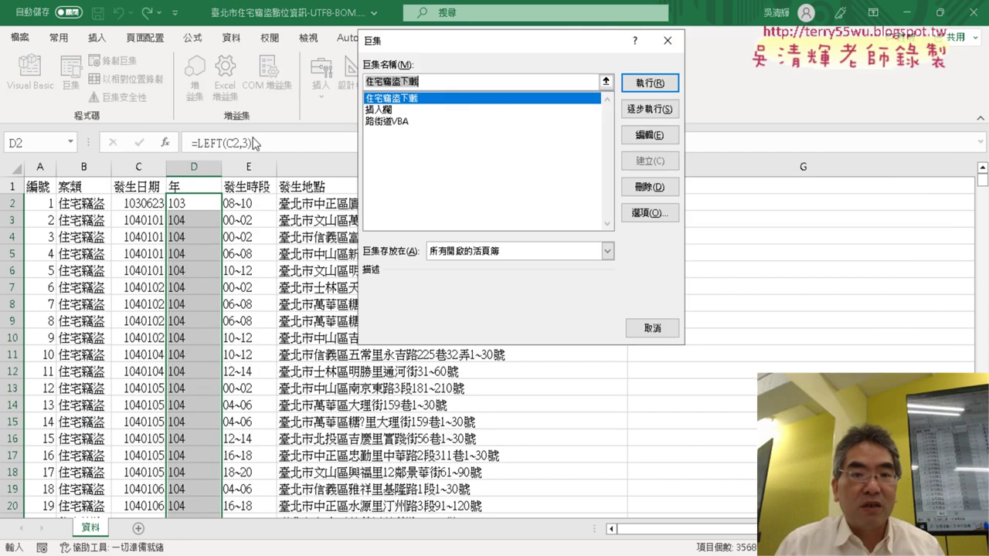
click(378, 110)
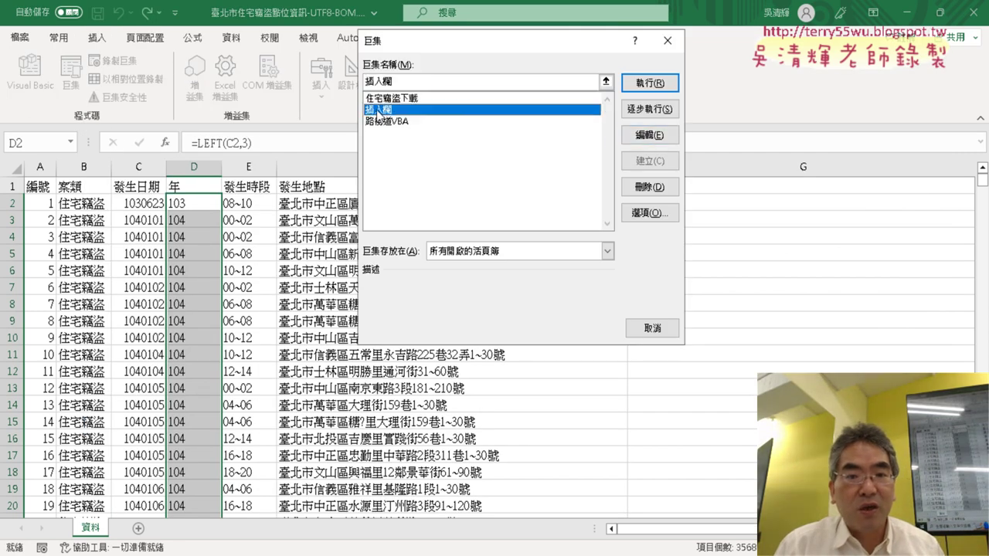
click(649, 83)
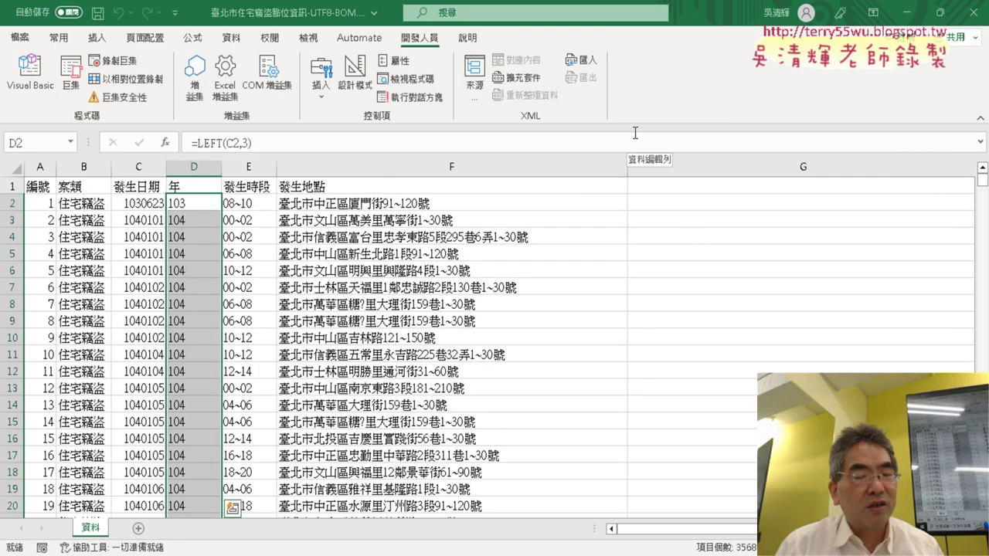
Reopen the VBA editor showing Module4's Sub 插入欄 code
click(82, 87)
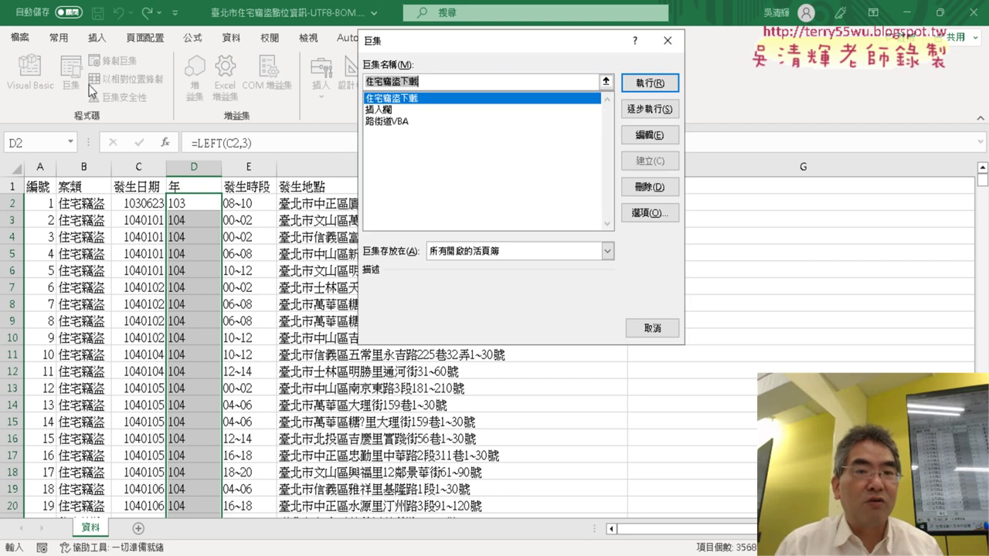
click(454, 110)
click(653, 135)
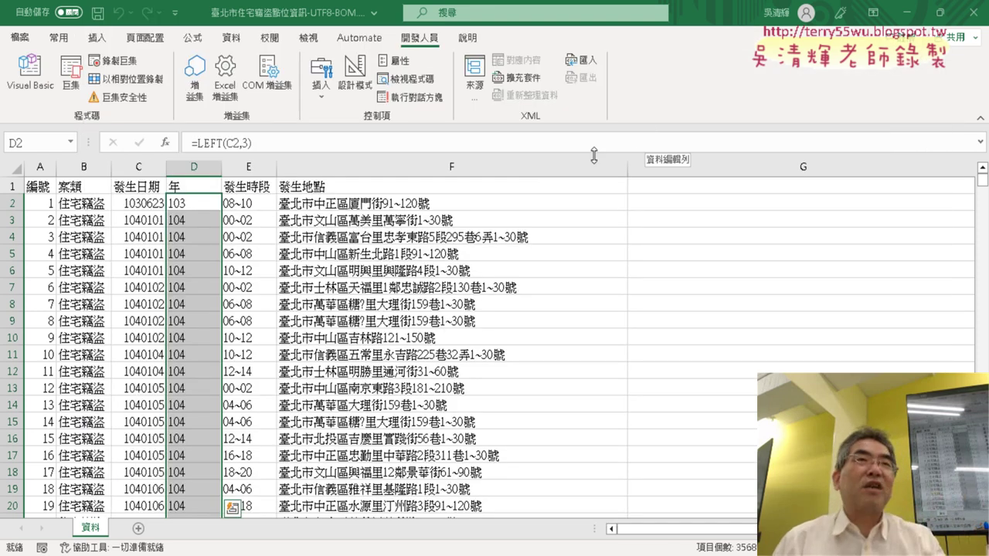
click(32, 85)
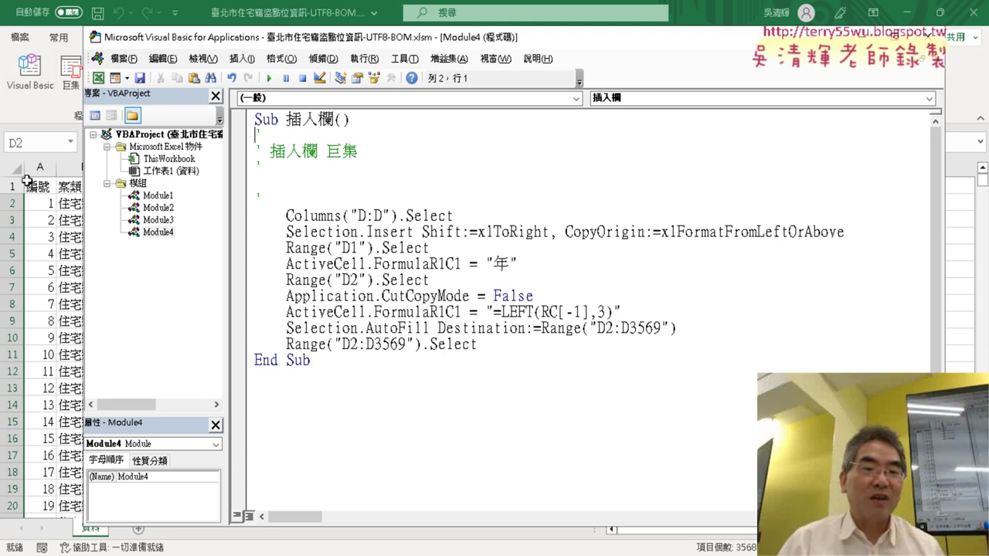
click(152, 235)
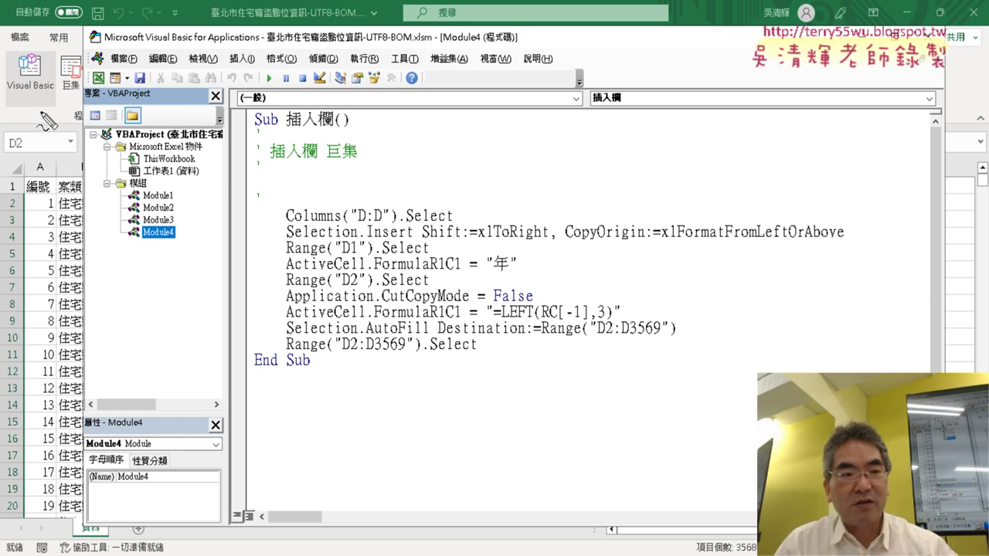
mouse_move(41, 111)
mouse_down()
mouse_move(35, 60)
mouse_move(41, 114)
mouse_up()
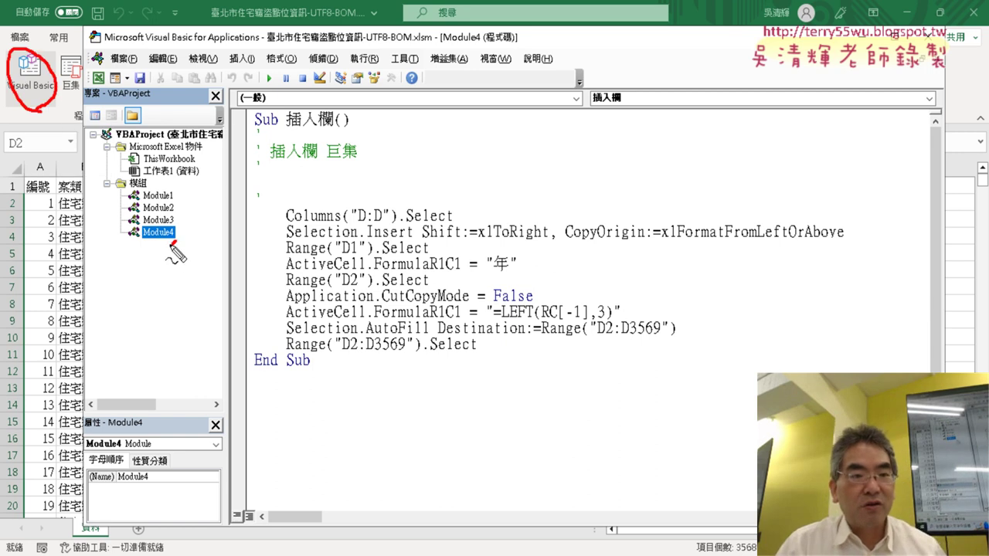
drag(171, 248, 184, 232)
mouse_move(91, 190)
mouse_down()
mouse_move(117, 230)
mouse_move(109, 241)
mouse_up()
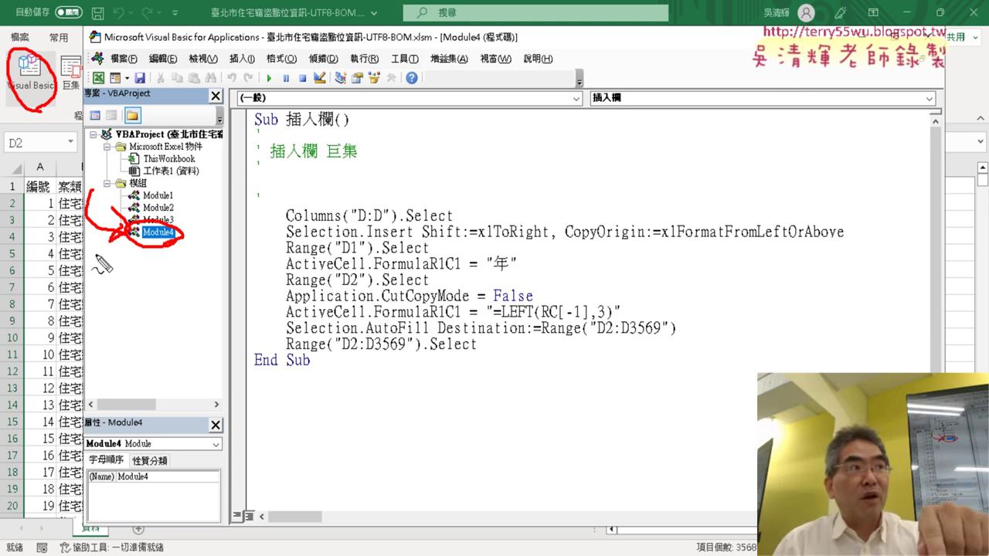
mouse_move(363, 413)
mouse_down()
mouse_move(334, 423)
mouse_move(228, 113)
mouse_move(522, 171)
mouse_move(450, 394)
mouse_move(363, 408)
mouse_up()
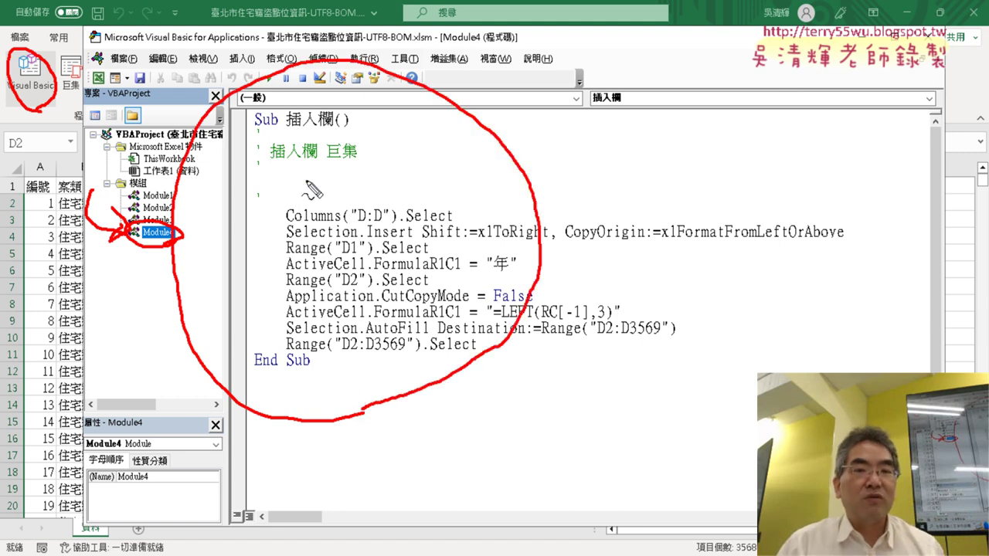
Delete the recorded comment lines under Sub 插入欄 and type '1. in their place
key(Escape)
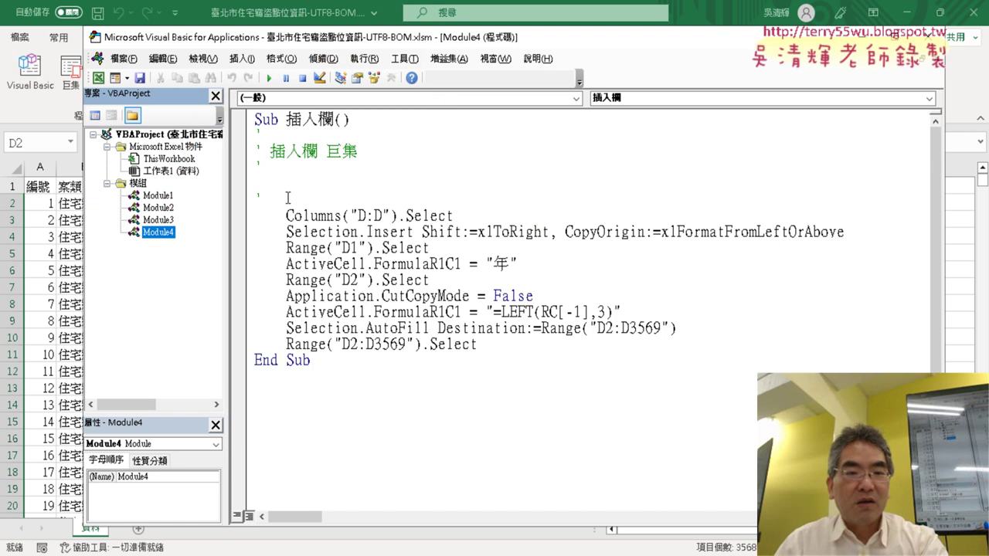
drag(288, 197, 243, 146)
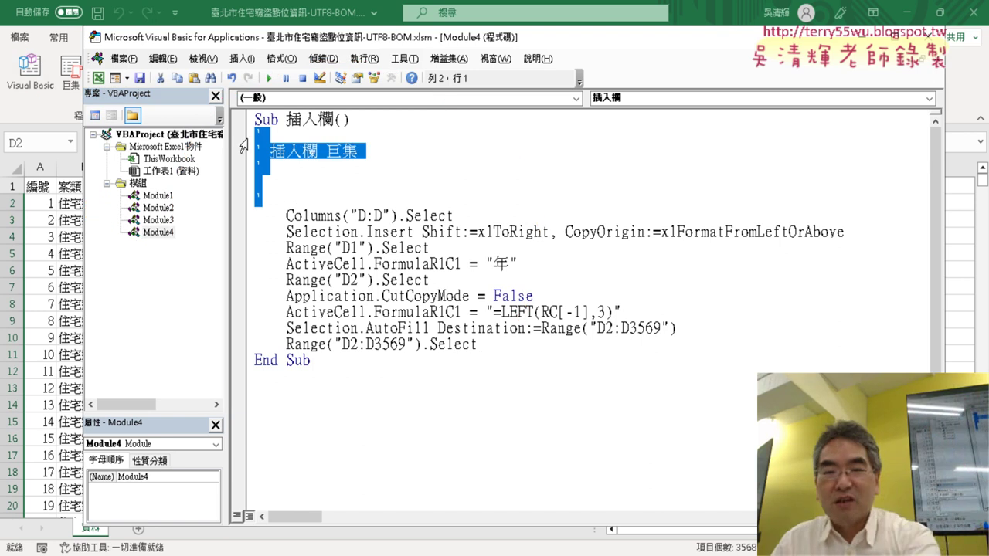
key(Delete)
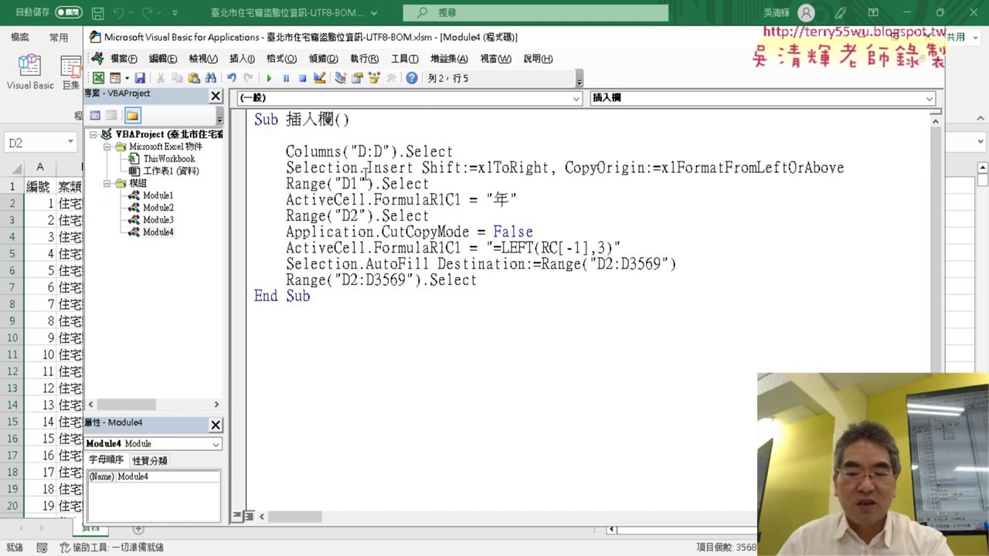
text(ㄘ)
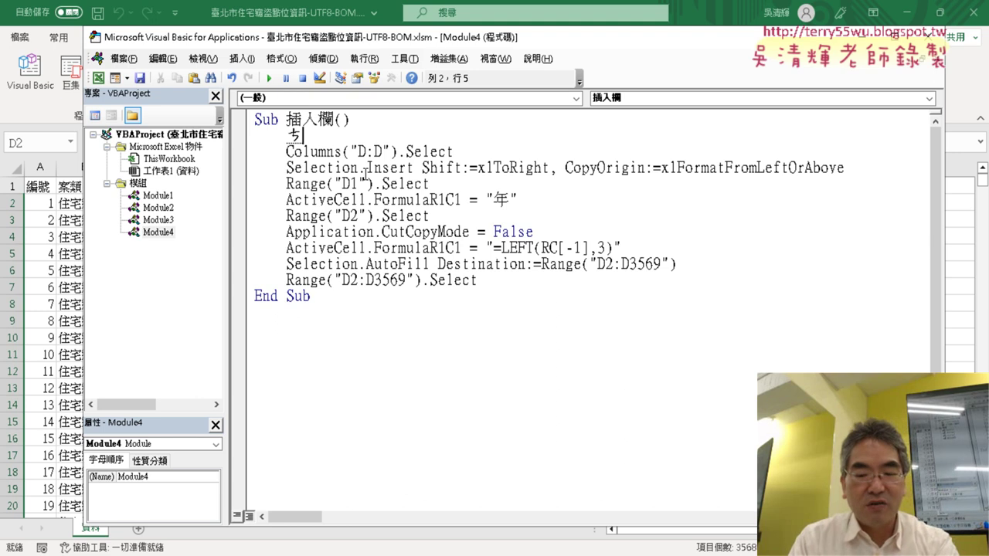
key(BackSpace)
text(')
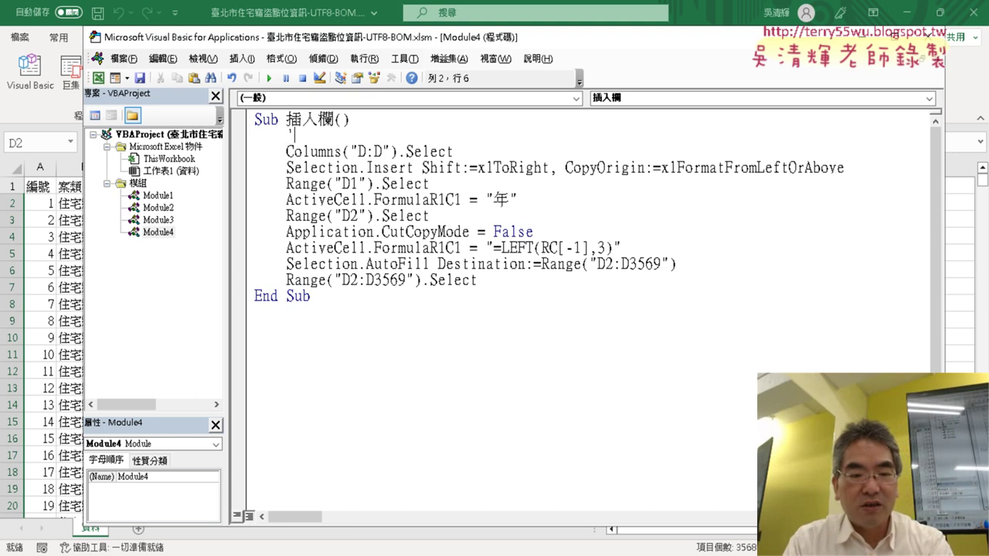
text(1.)
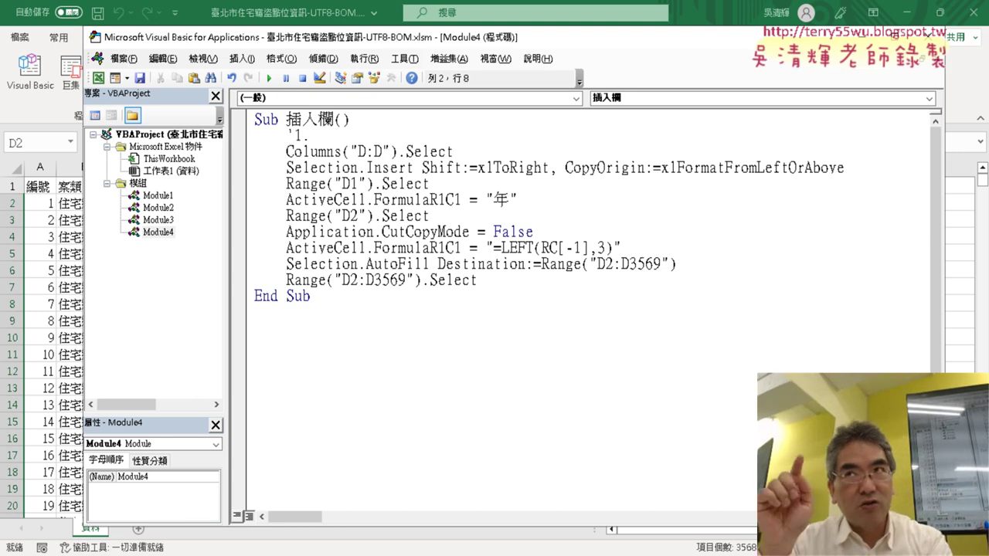
Add comment lines '2. after the column D selection and '3. after Selection.Insert
drag(464, 151, 286, 150)
click(461, 149)
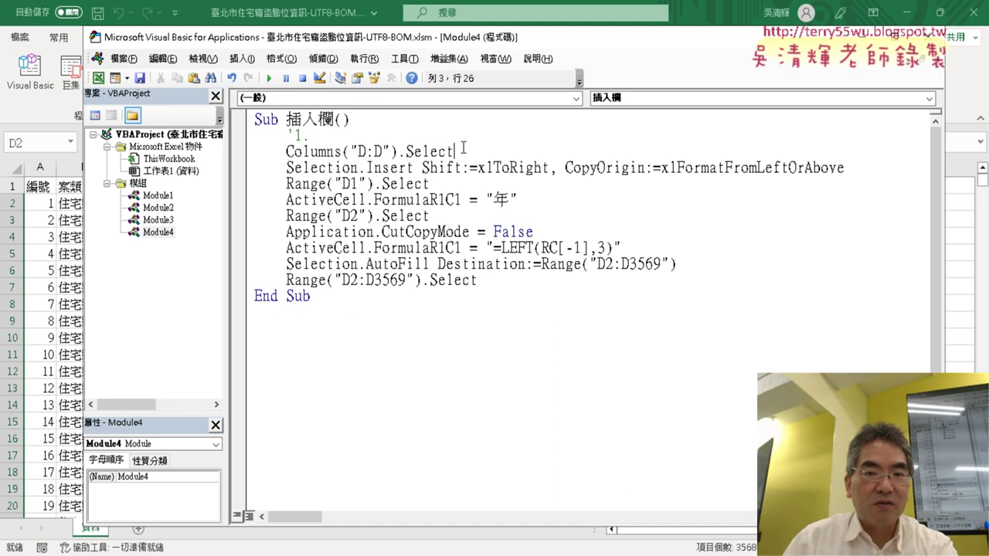
key(Return)
text('2)
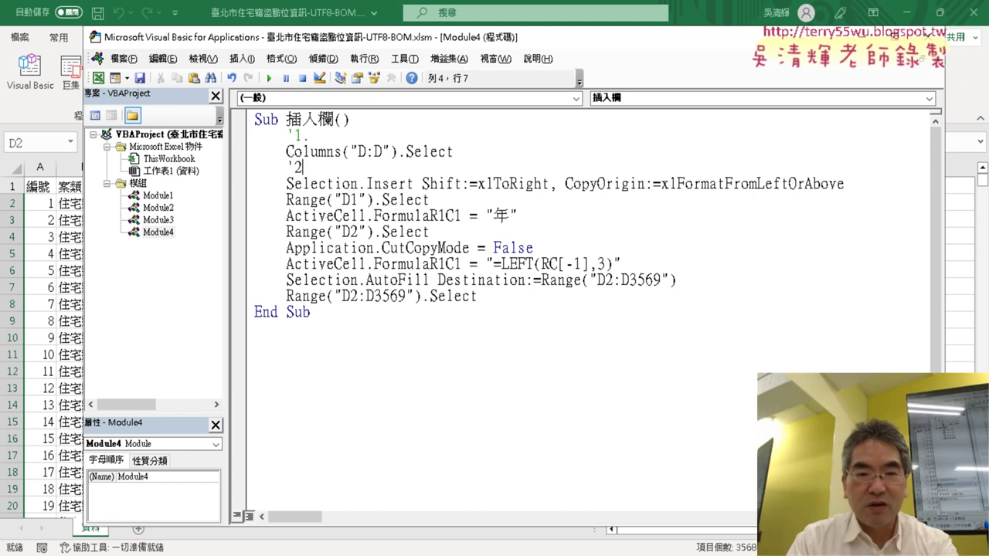
text(.)
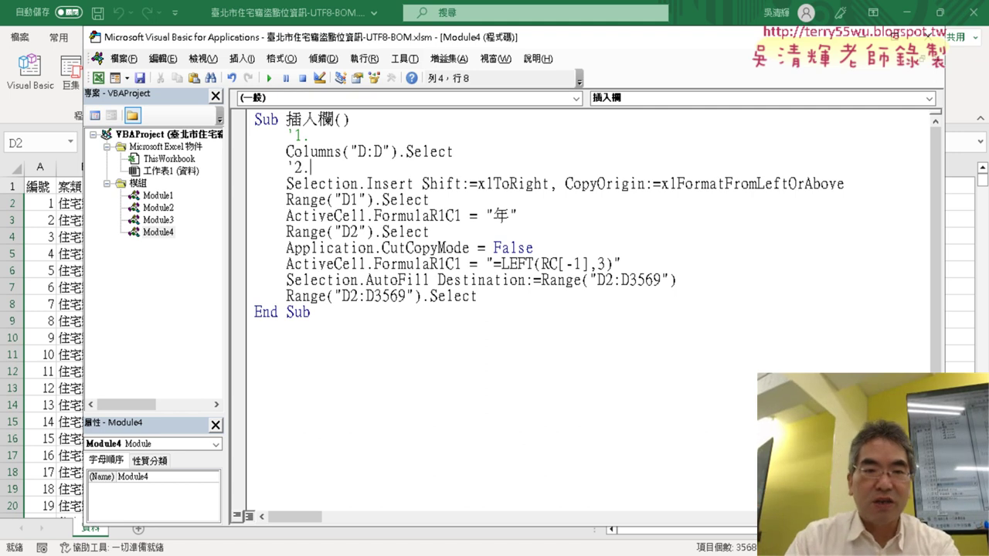
click(859, 187)
key(Return)
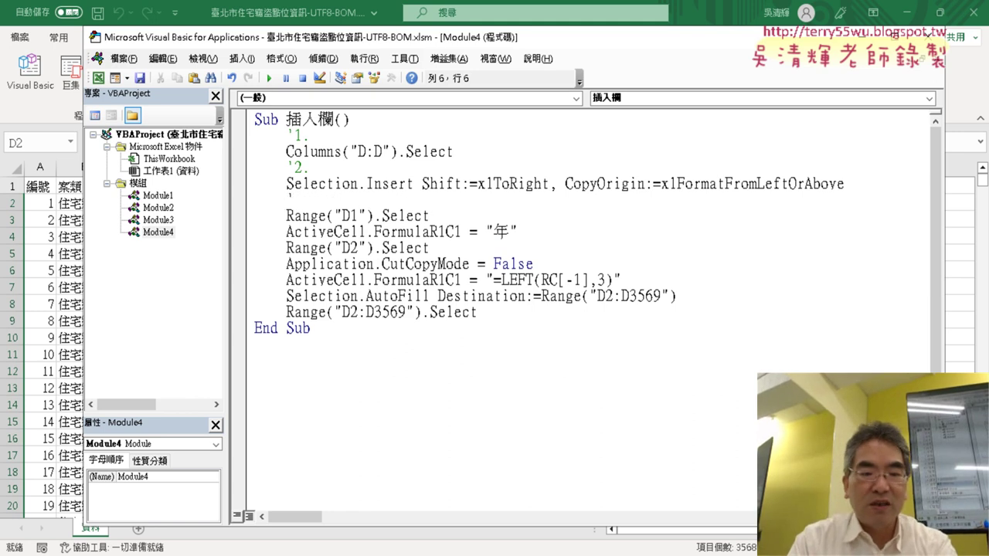
text('3.)
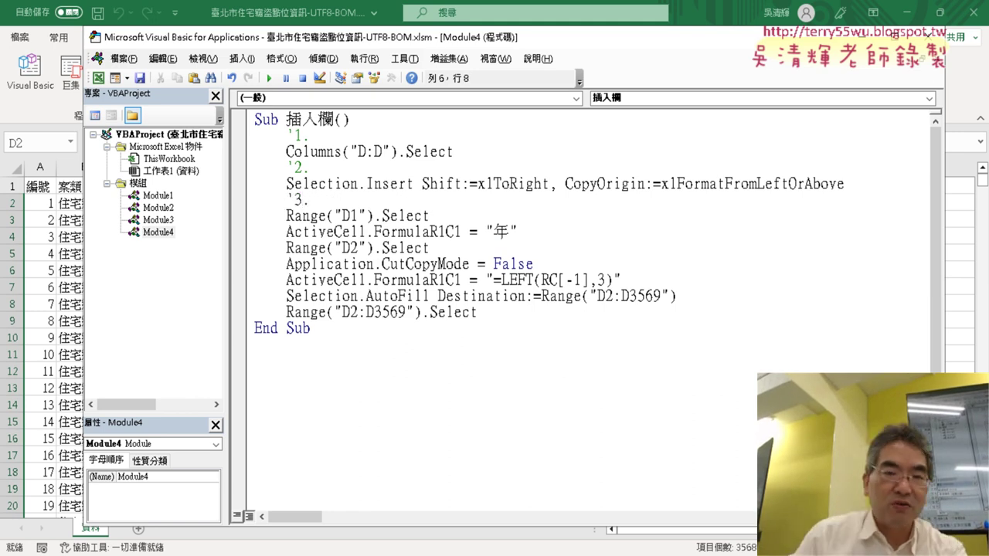
Add '4. after the 年 header line and begin '5 after the LEFT formula line
click(519, 232)
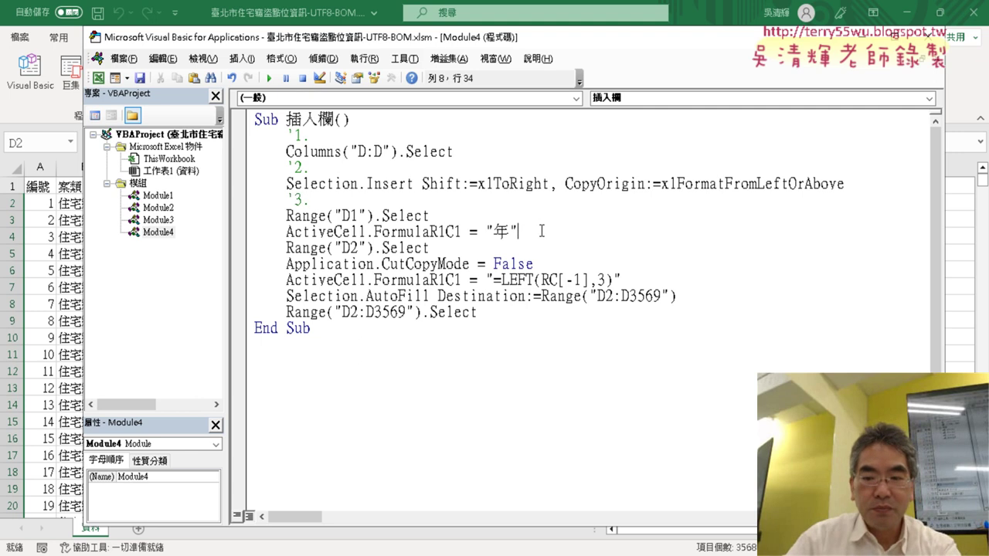
key(Return)
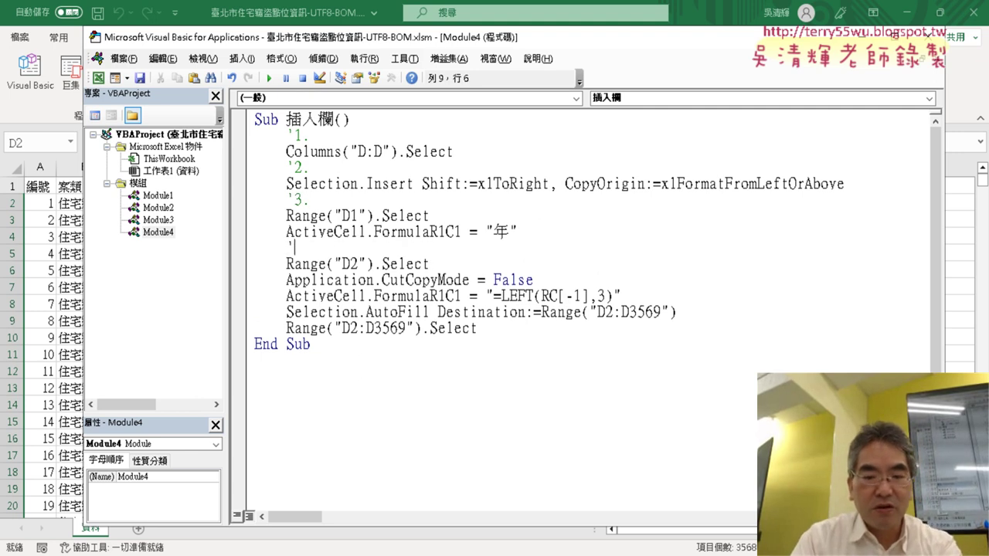
text('4.)
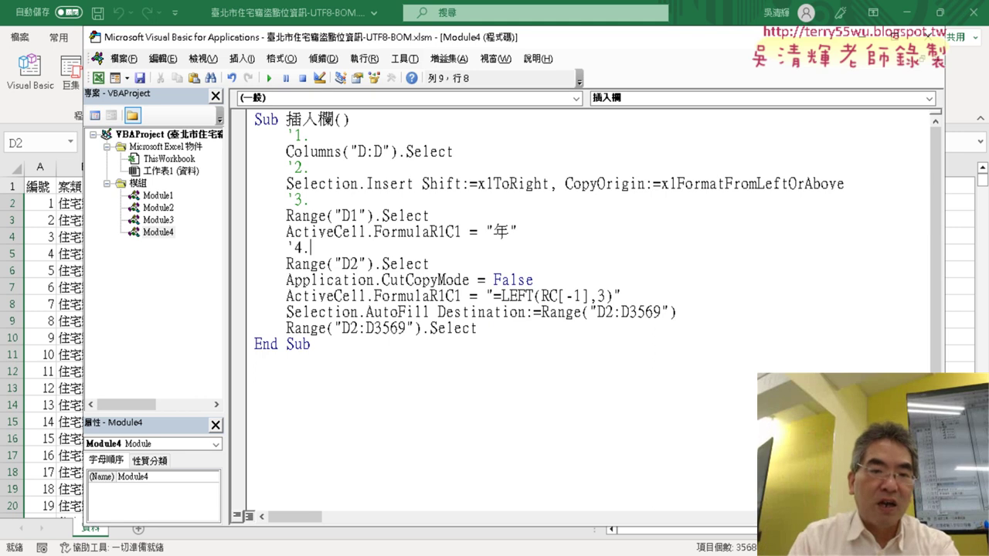
drag(636, 298, 493, 296)
click(640, 296)
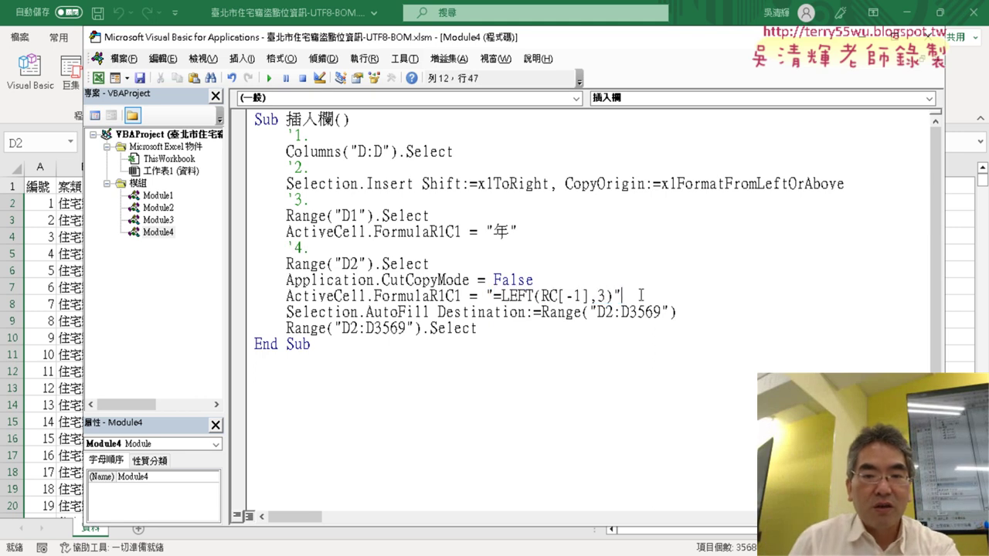
key(Return)
text(')
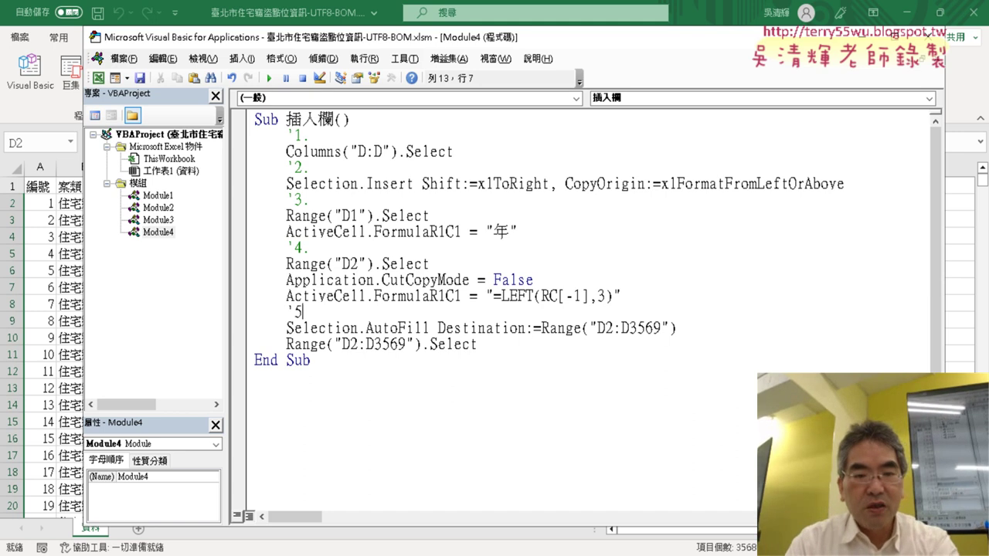
text(5)
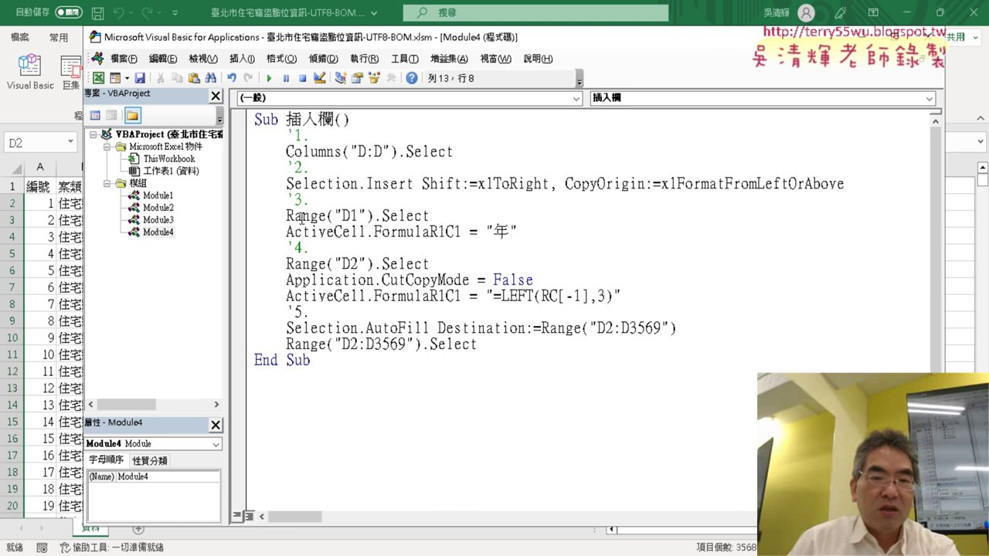
Label step 1 as 選取D欄 and step 2 as 插入欄
drag(286, 134, 294, 135)
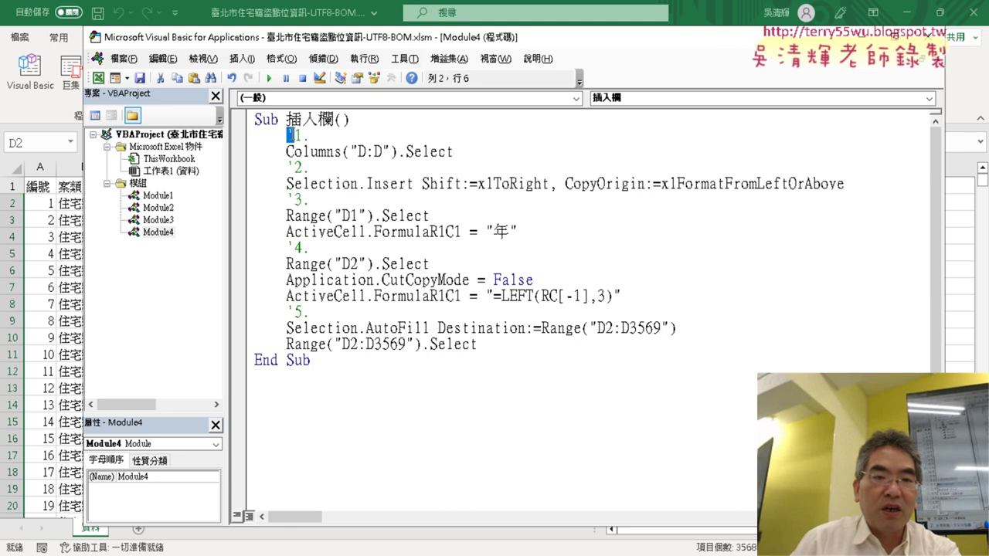
drag(472, 158, 237, 146)
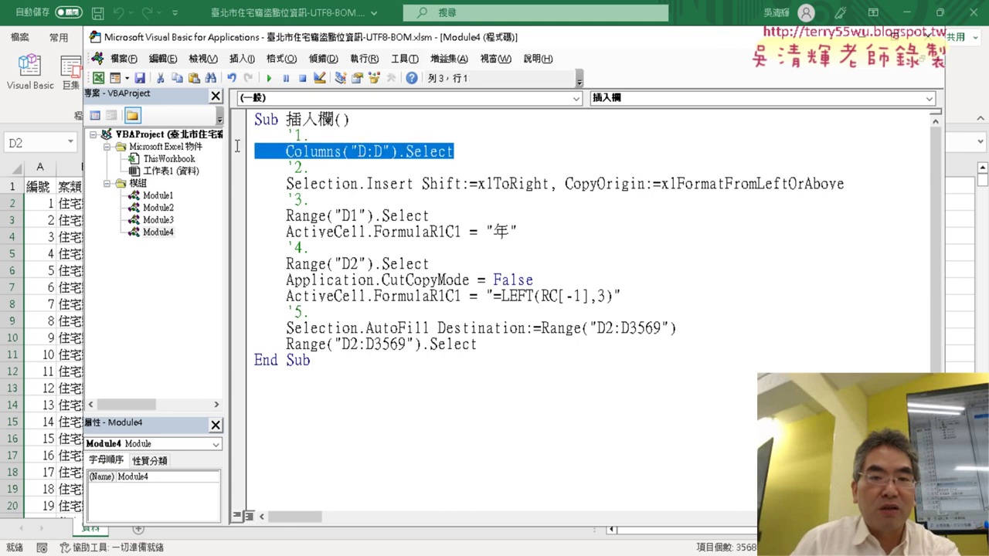
mouse_move(295, 134)
mouse_down()
mouse_move(286, 135)
mouse_move(305, 135)
mouse_up()
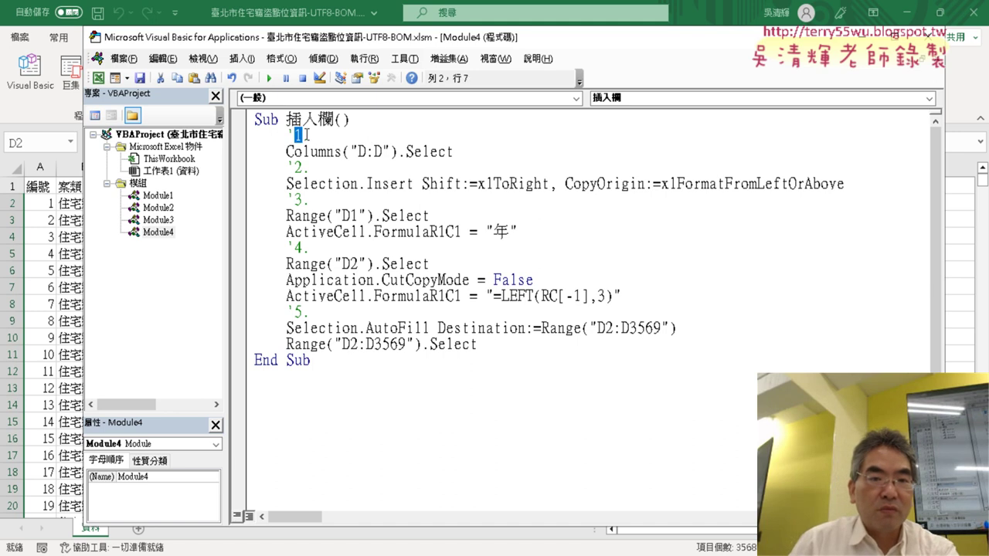
click(309, 135)
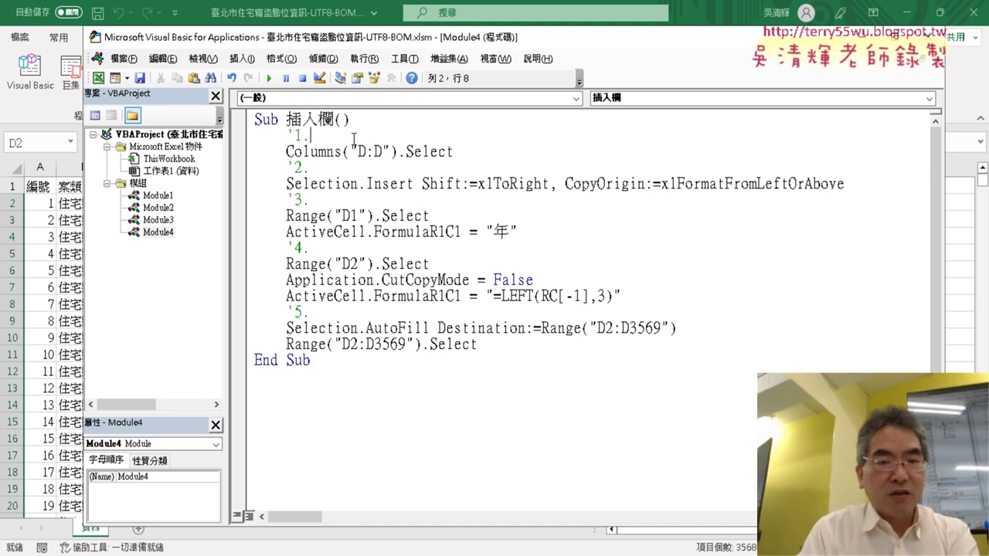
text(c)
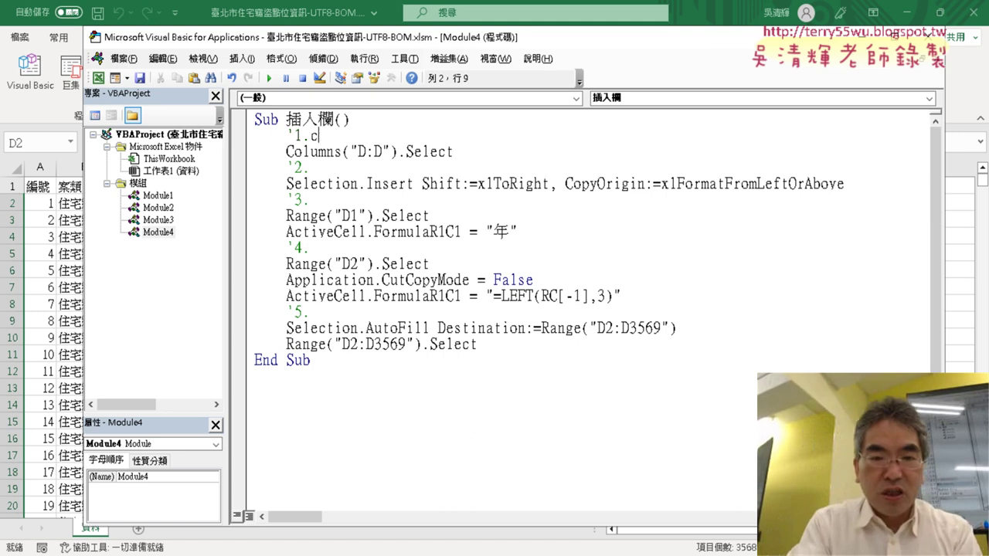
text(u)
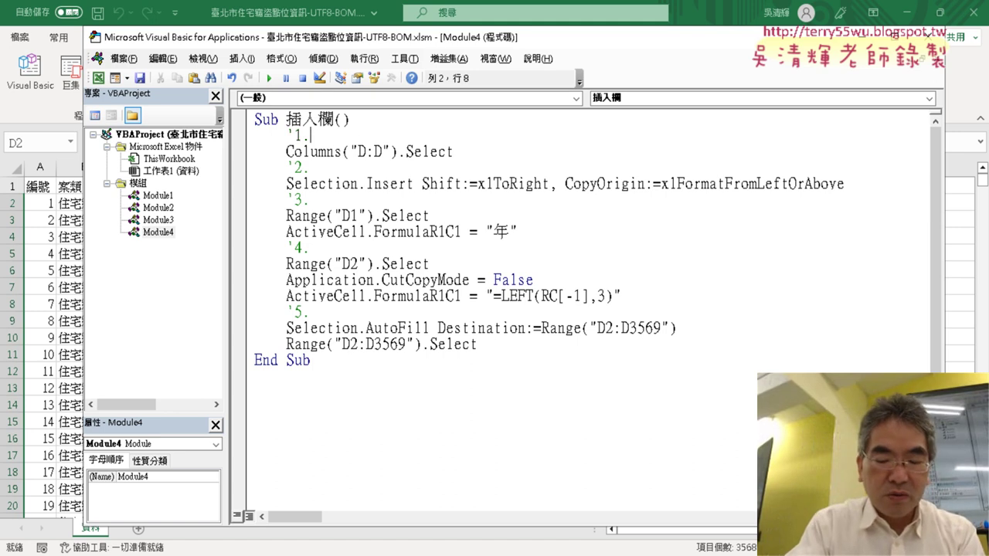
text(選)
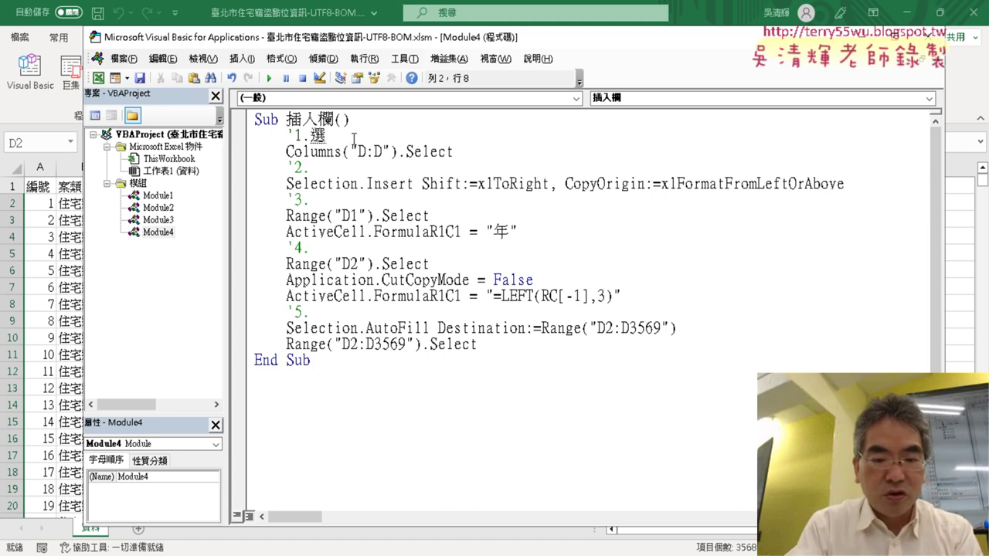
text(取)
text(D欄)
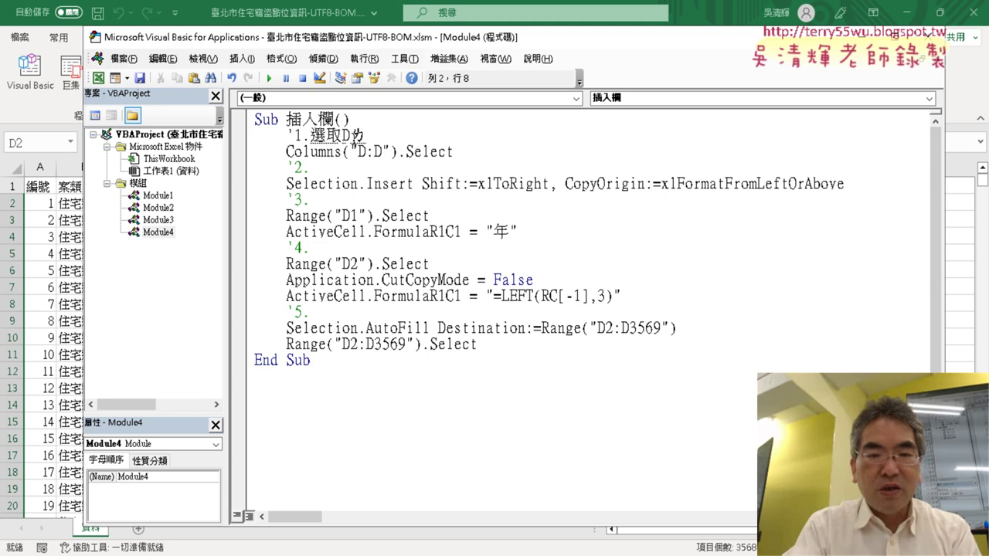
key(Return)
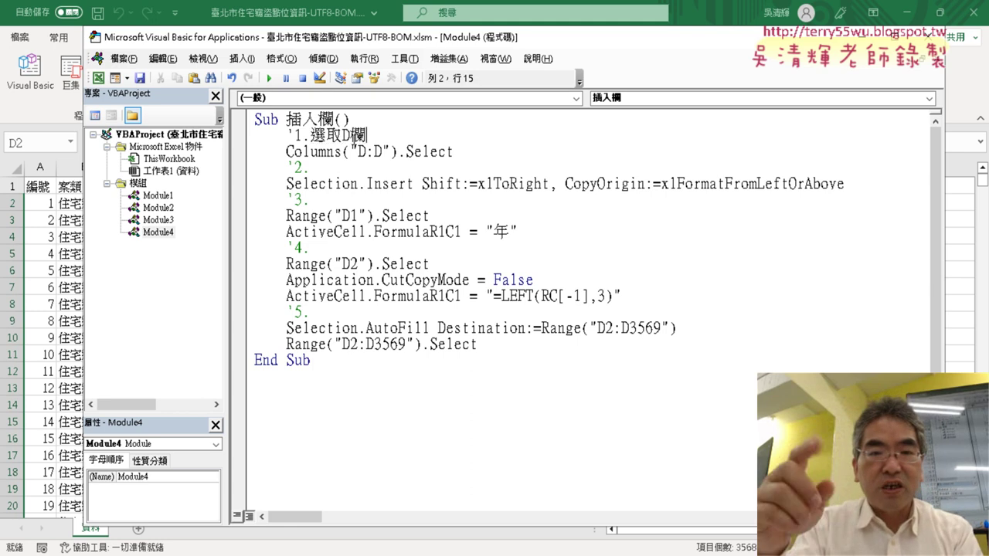
key(Down)
key(Down)
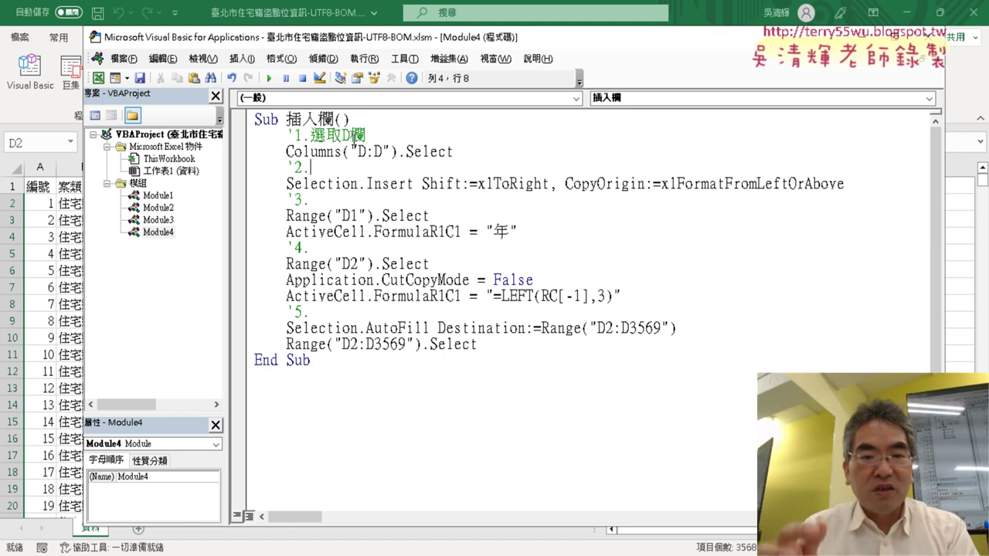
text(插入)
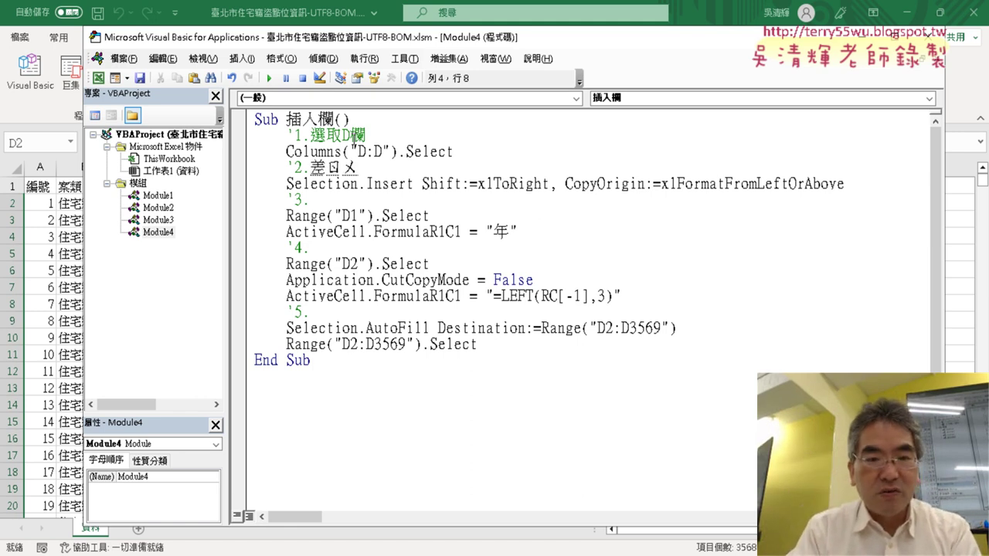
text(欄)
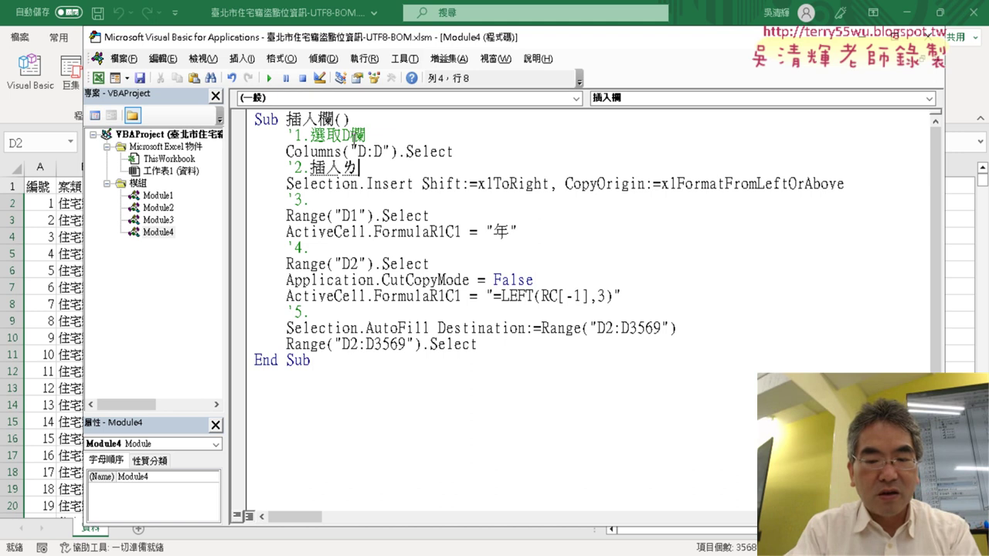
Label step 3 as 選取D1輸入年
click(311, 199)
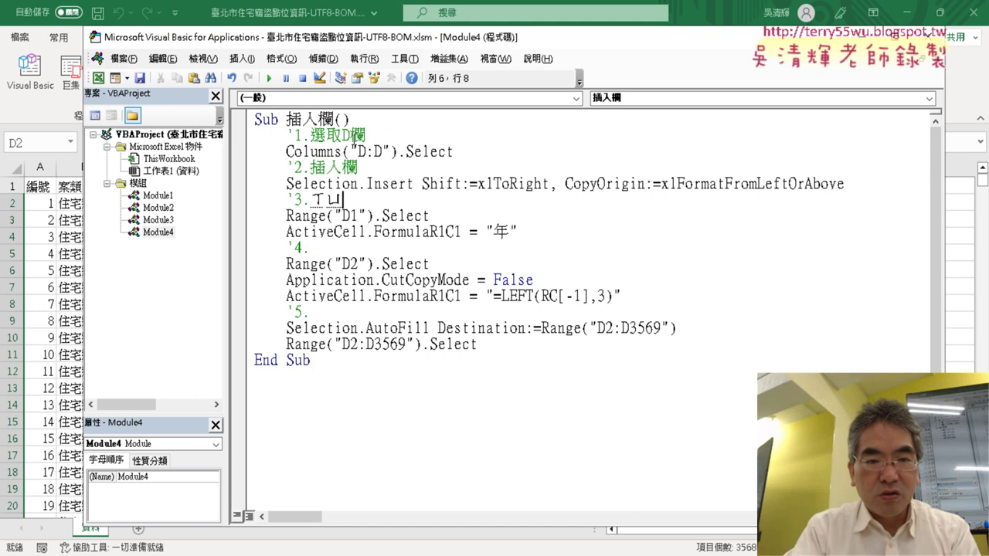
text(選取)
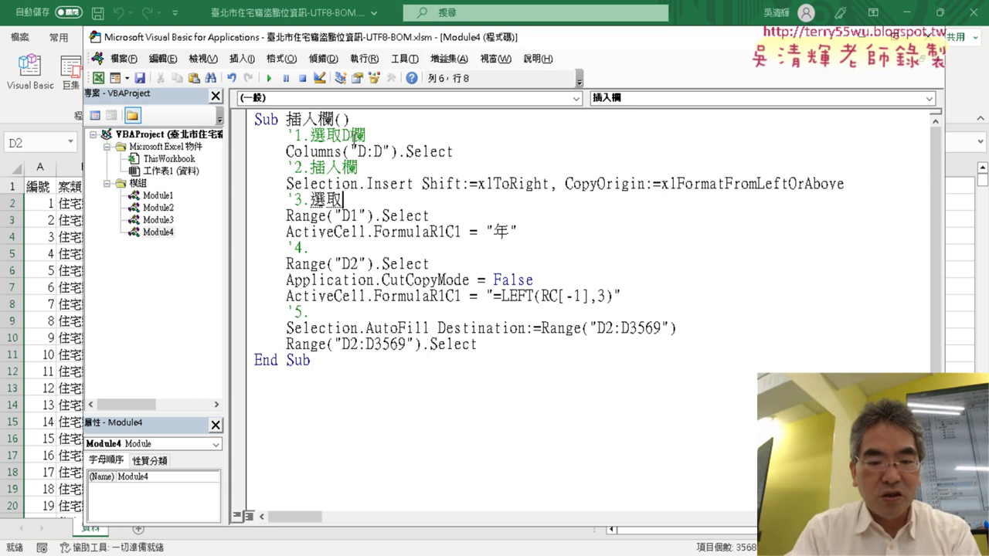
text(D1)
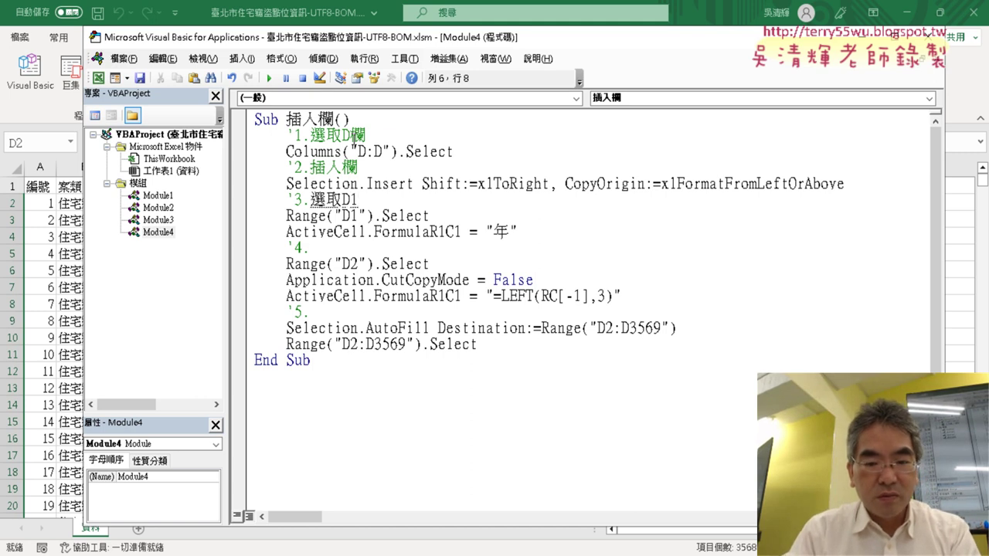
text(/)
key(BackSpace)
key(BackSpace)
text(x)
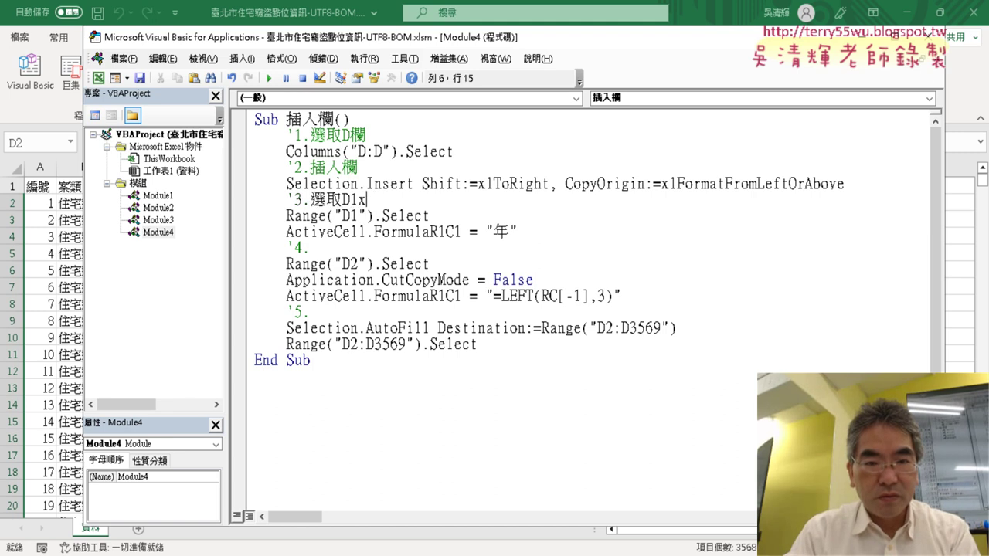
text(輸入)
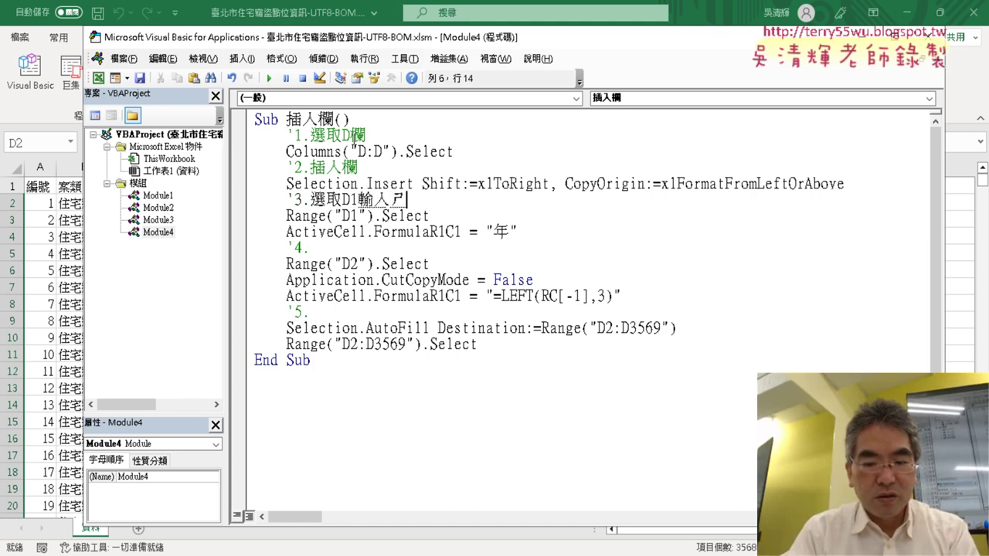
text(年)
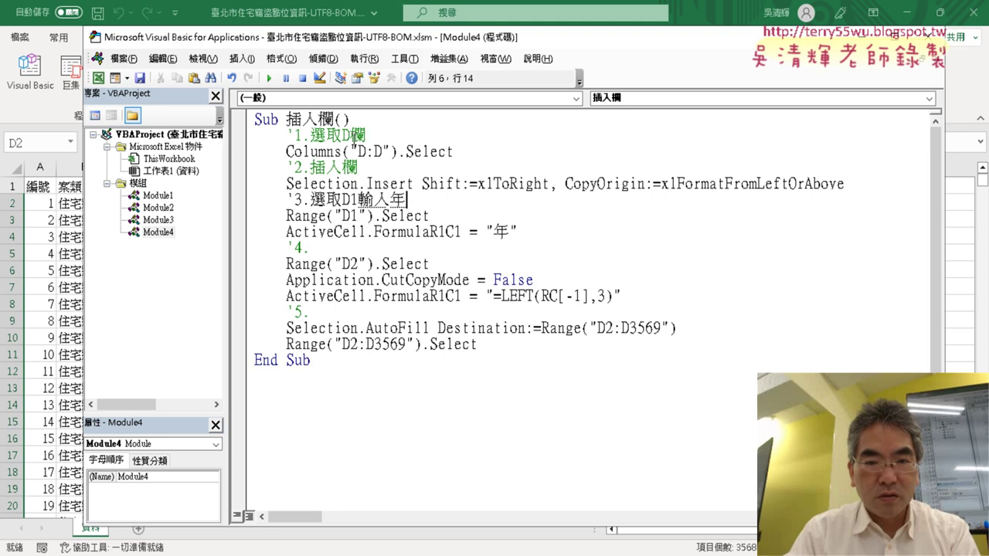
key(Return)
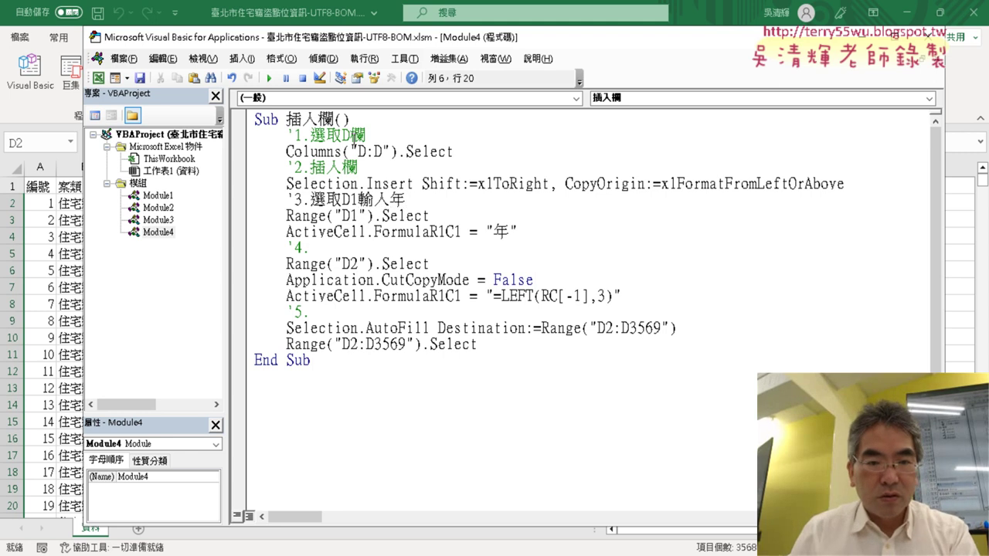
Copy step 3's comment into step 4 and edit it to 選取D2輸入公式
drag(416, 201, 312, 201)
key(ctrl+c)
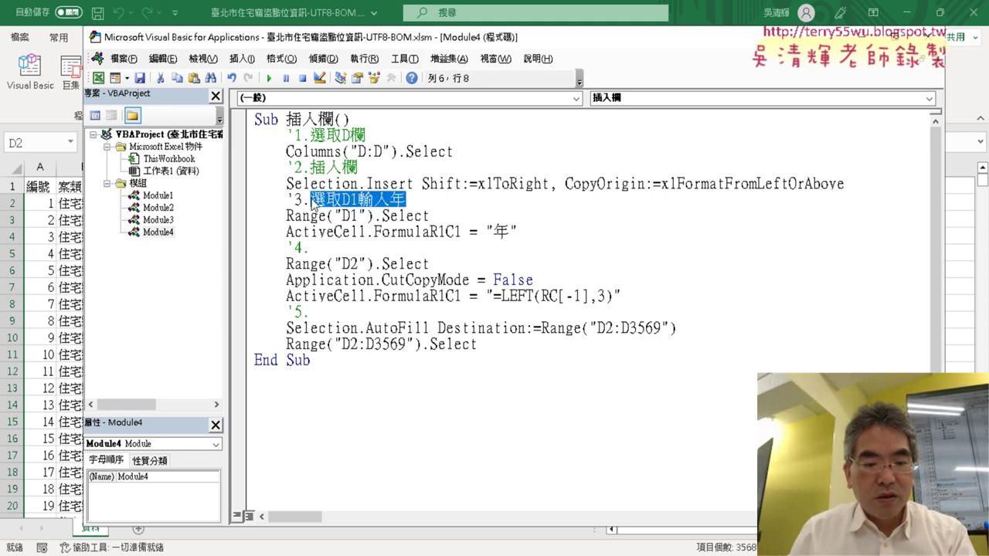
click(354, 247)
key(ctrl+v)
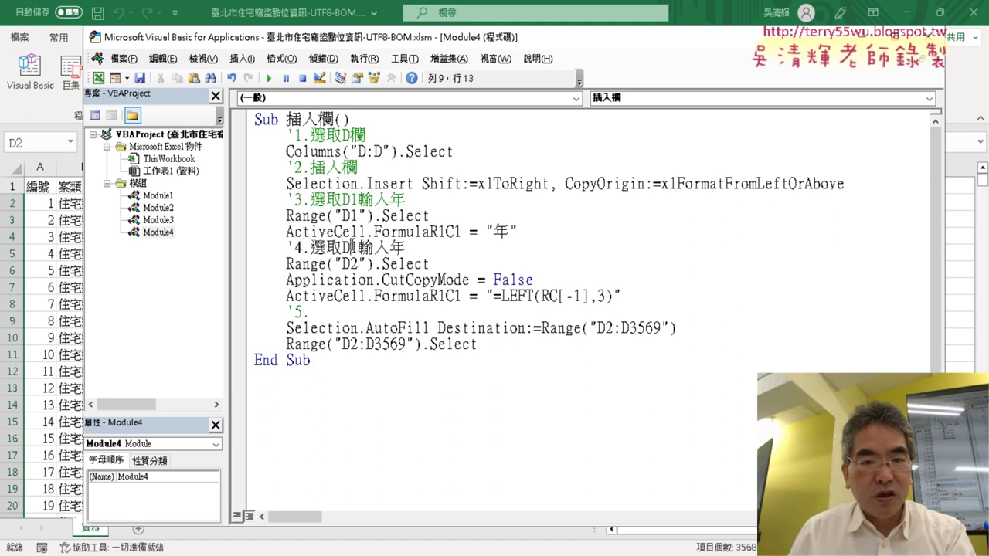
drag(352, 248, 359, 247)
text(2)
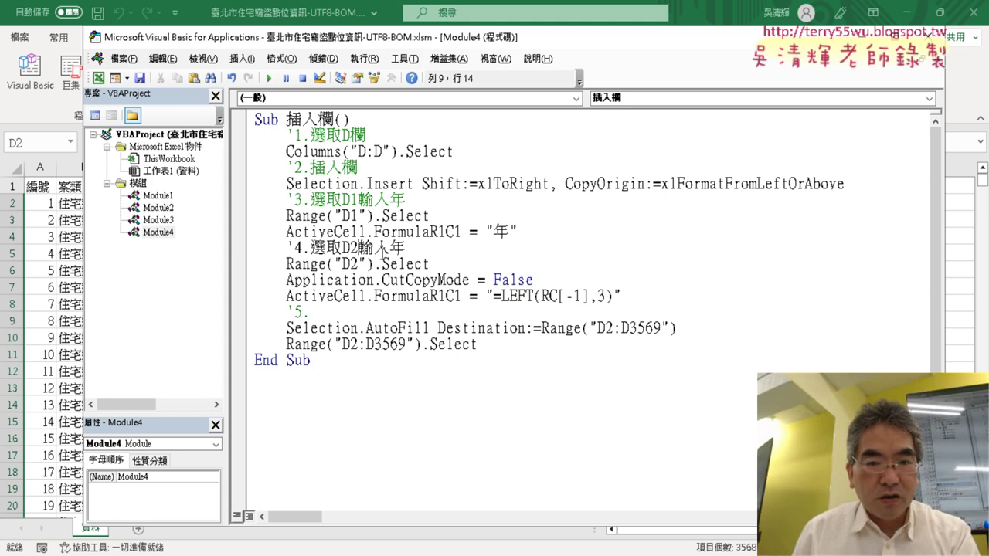
drag(390, 248, 406, 247)
key(Delete)
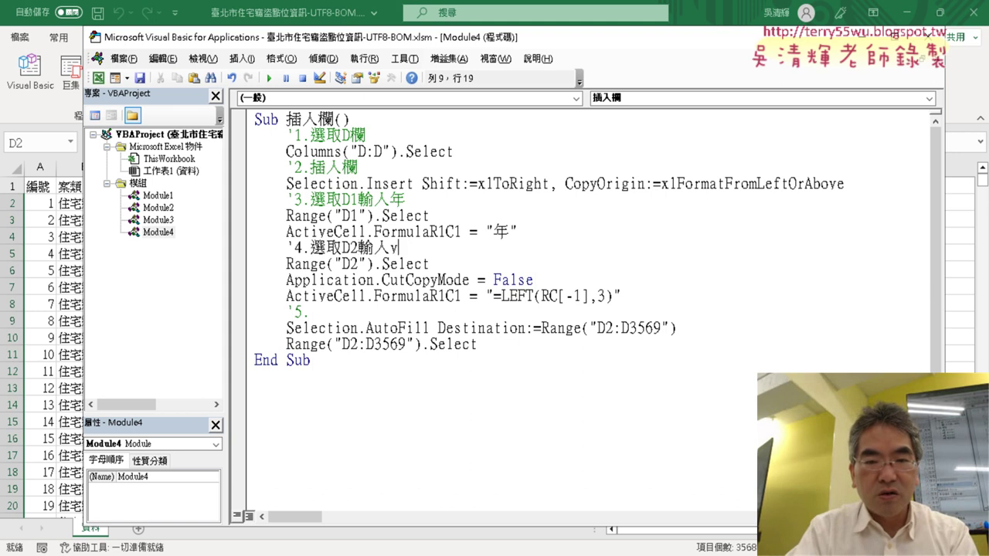
text(vx)
key(BackSpace)
key(BackSpace)
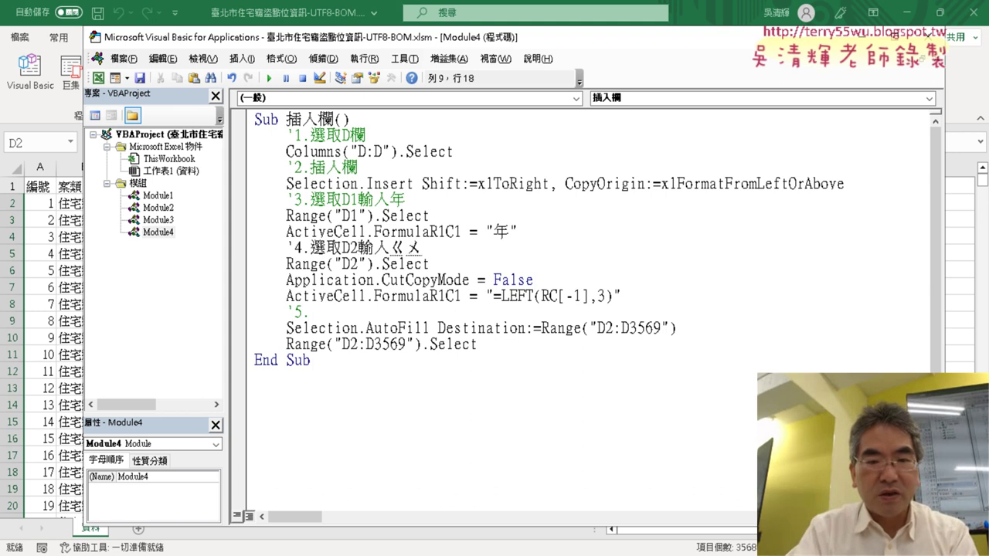
text(公攻勢)
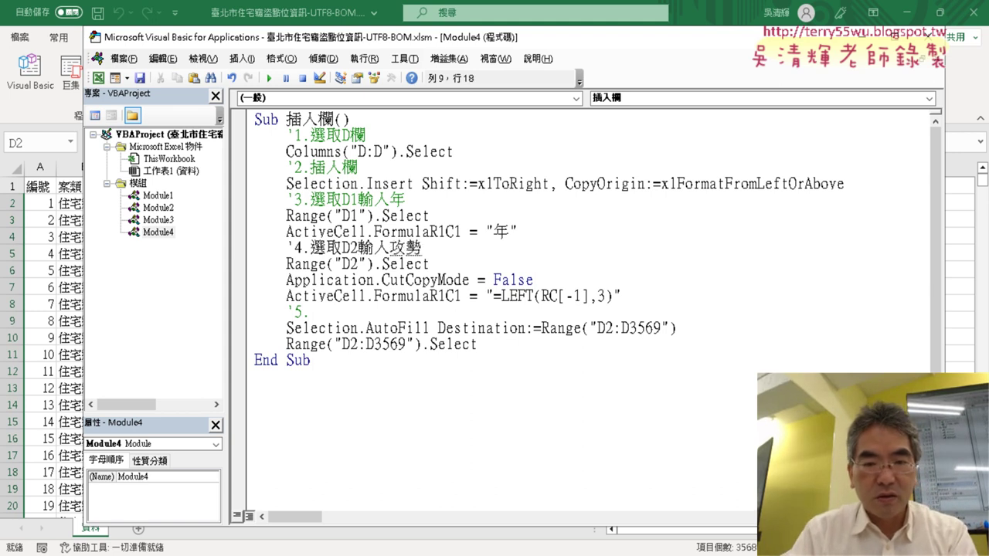
key(Down)
key(Down)
key(Return)
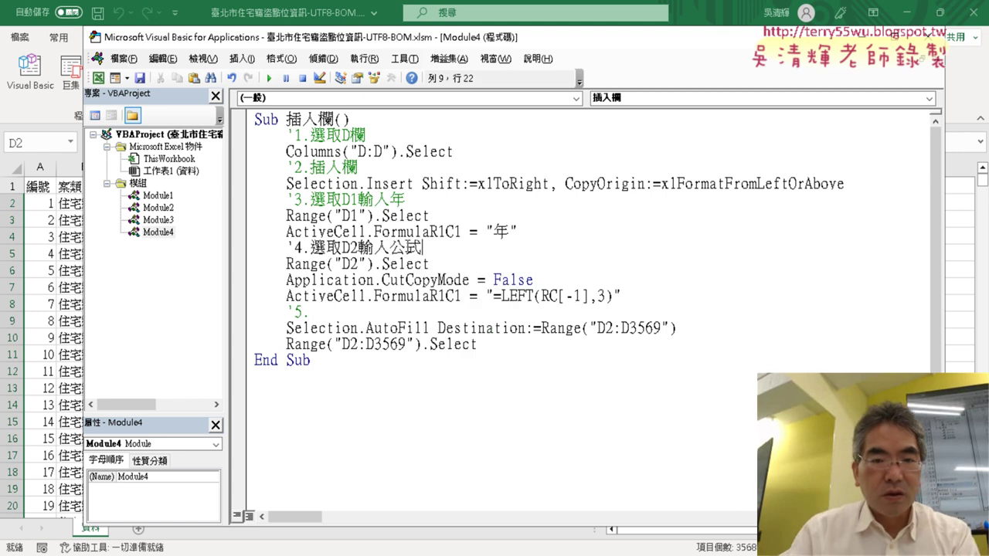
Label step 5 as 向下填滿
click(447, 309)
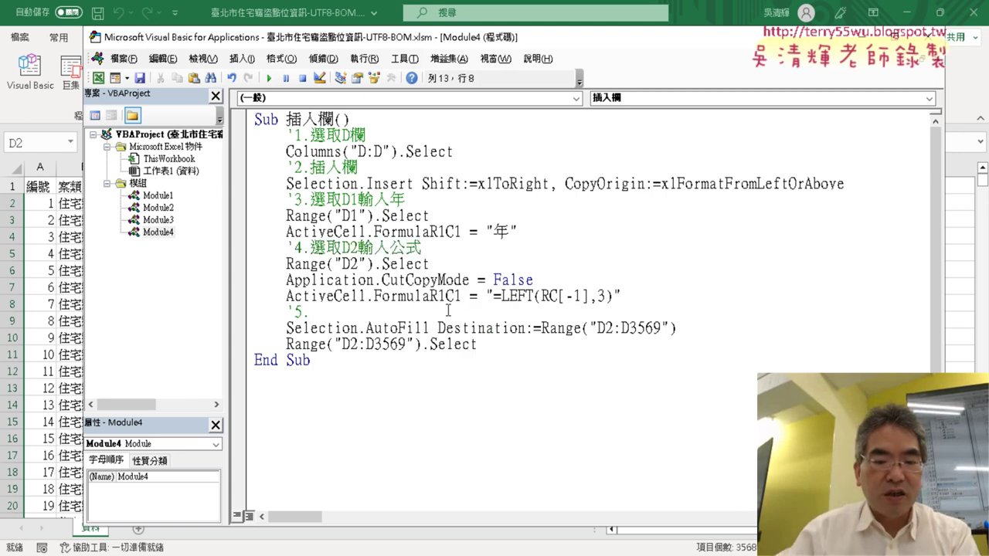
text(ㄒㄧㄤˋㄒ)
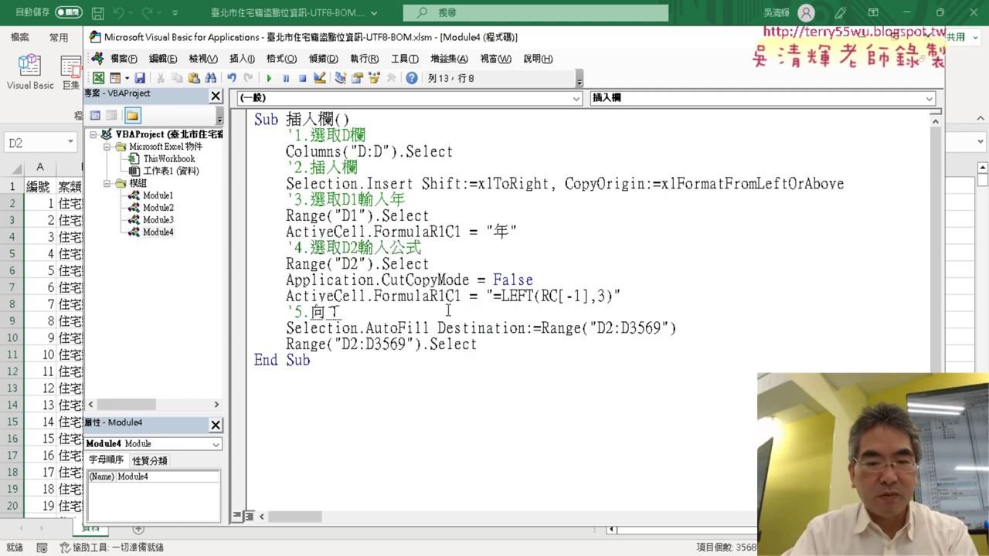
text(ˋㄊㄧㄢˊ)
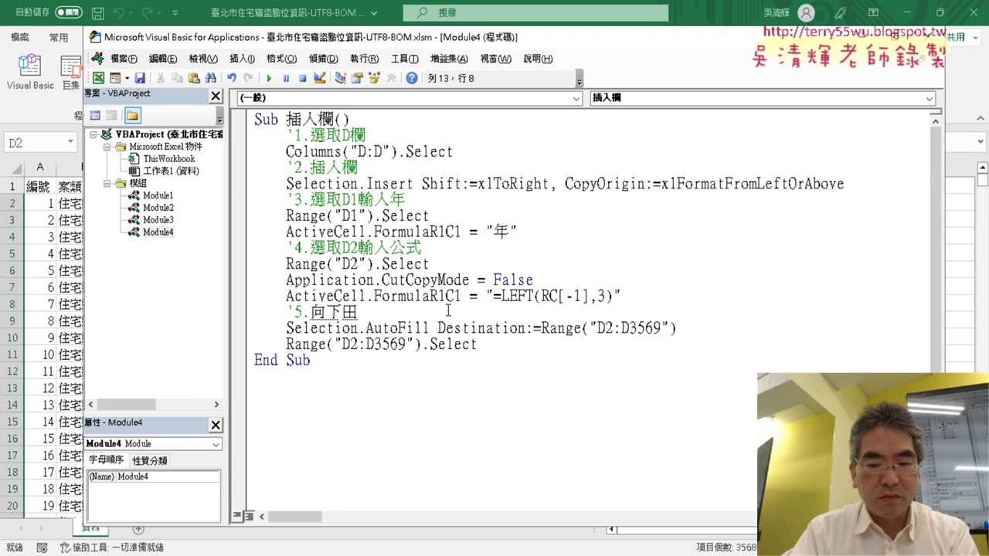
text(ㄇㄢˇ)
key(Return)
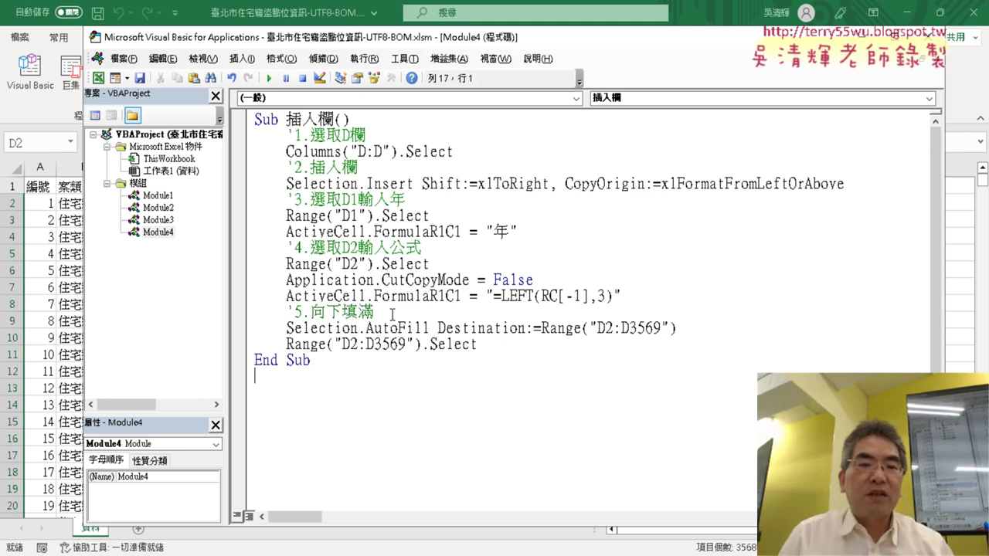
drag(375, 312, 243, 314)
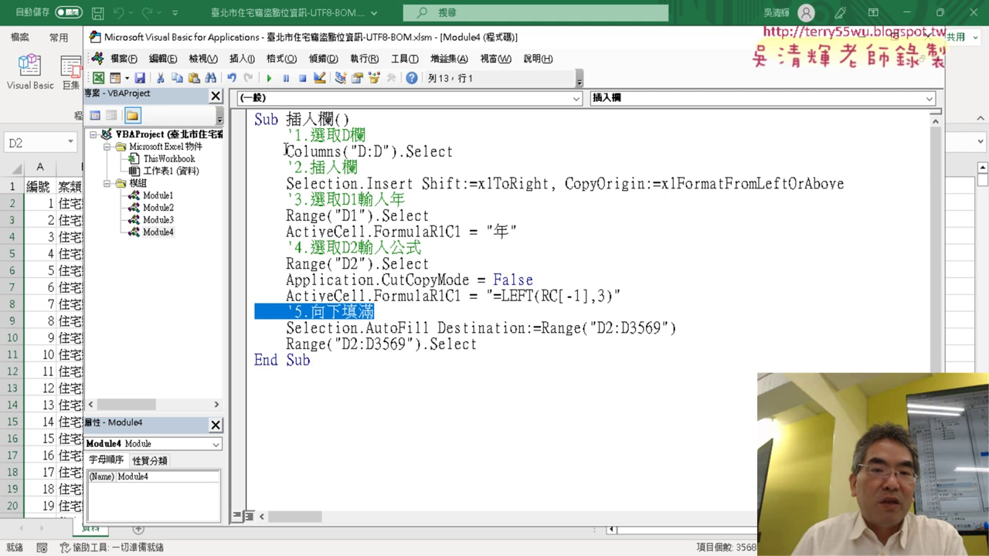
drag(285, 150, 331, 155)
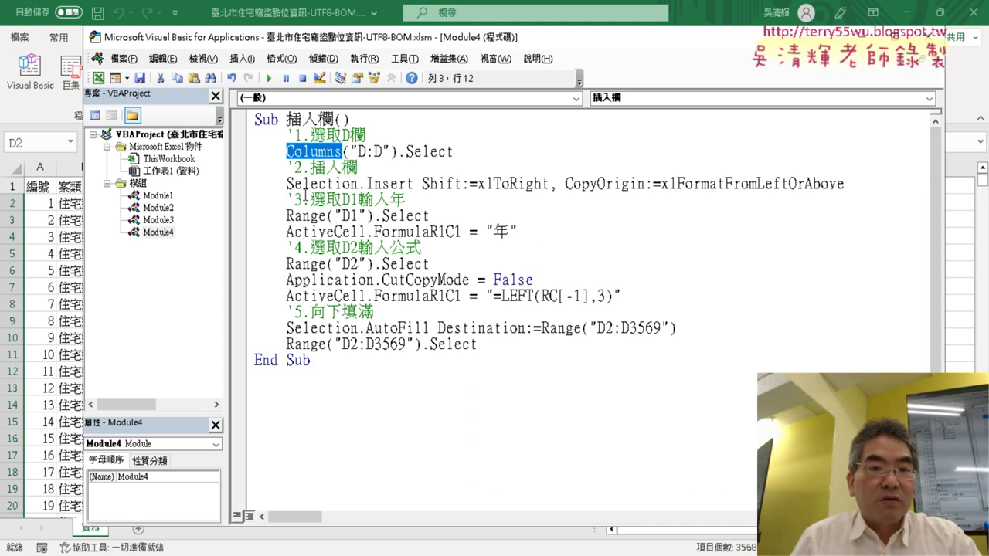
drag(455, 151, 399, 151)
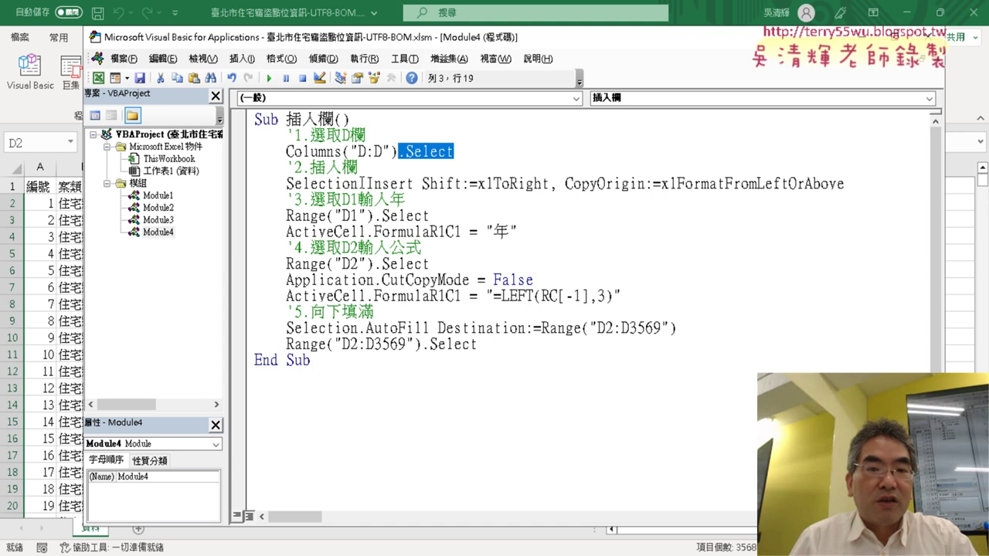
drag(358, 184, 286, 183)
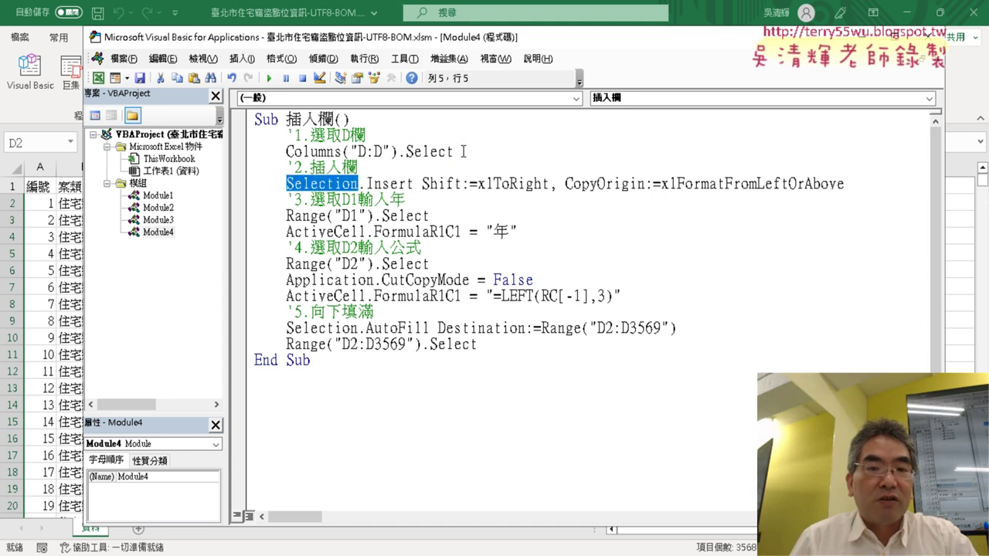
drag(453, 151, 399, 151)
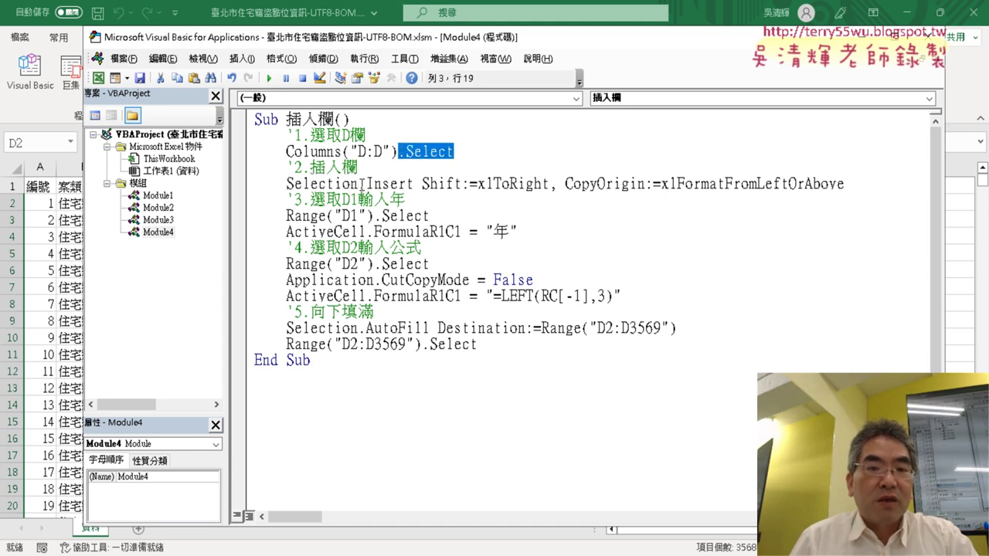
drag(358, 183, 286, 184)
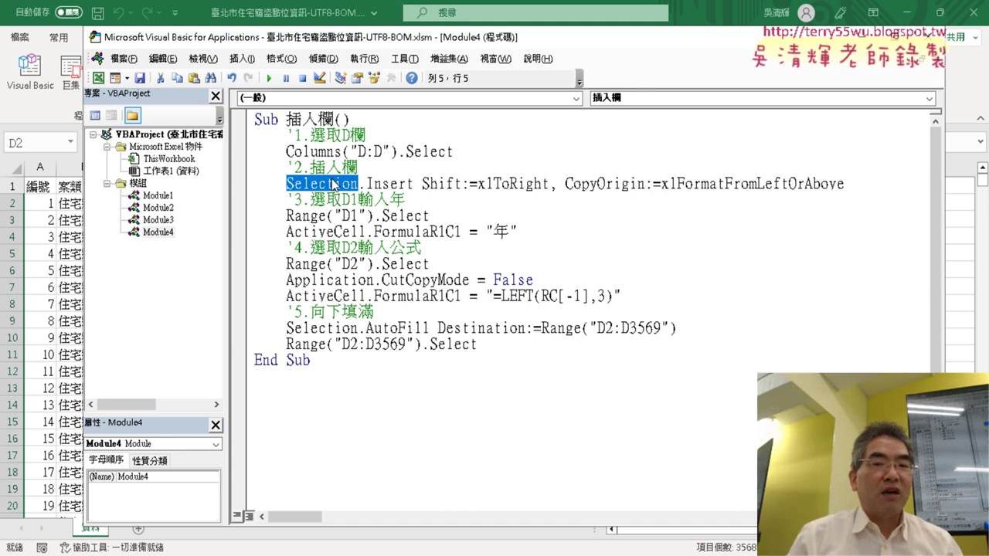
Select from .Select on the Columns("D:D") line through Selection on the Insert line
drag(284, 151, 399, 152)
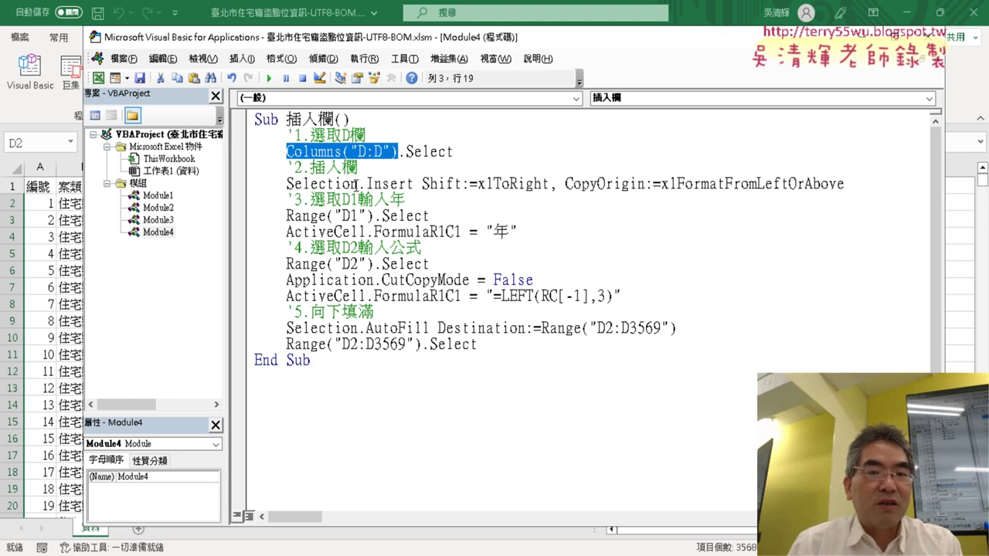
drag(358, 184, 302, 184)
drag(400, 151, 292, 152)
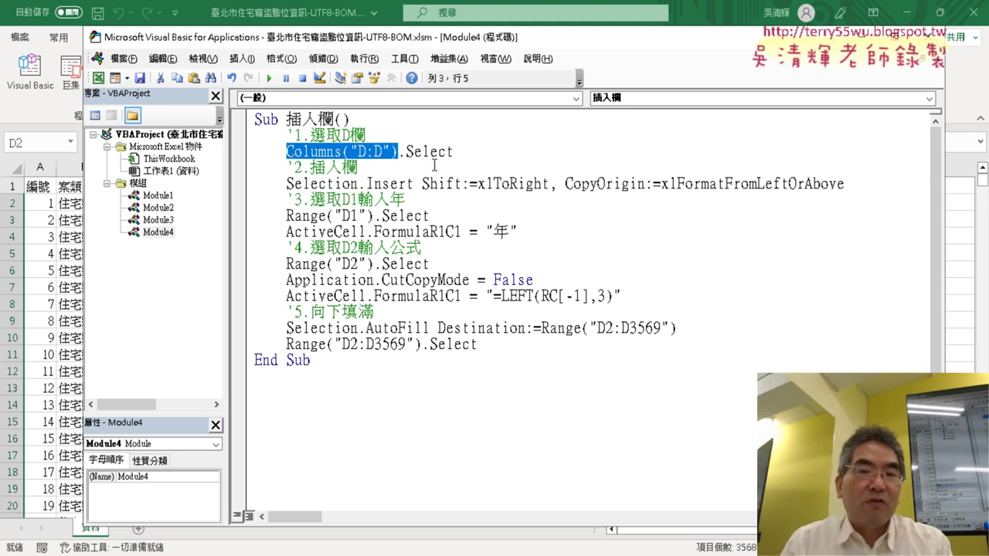
drag(398, 151, 360, 184)
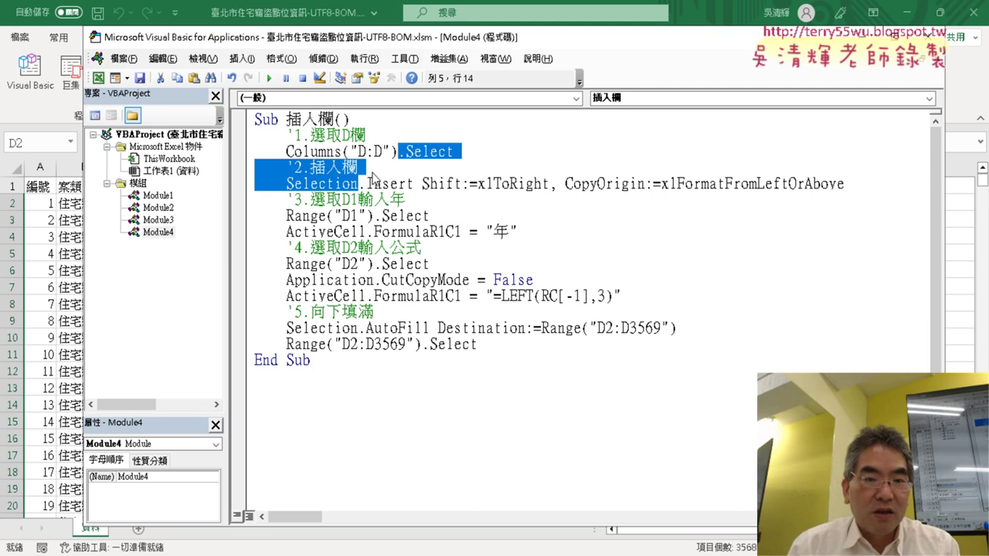
click(372, 176)
drag(398, 152, 358, 183)
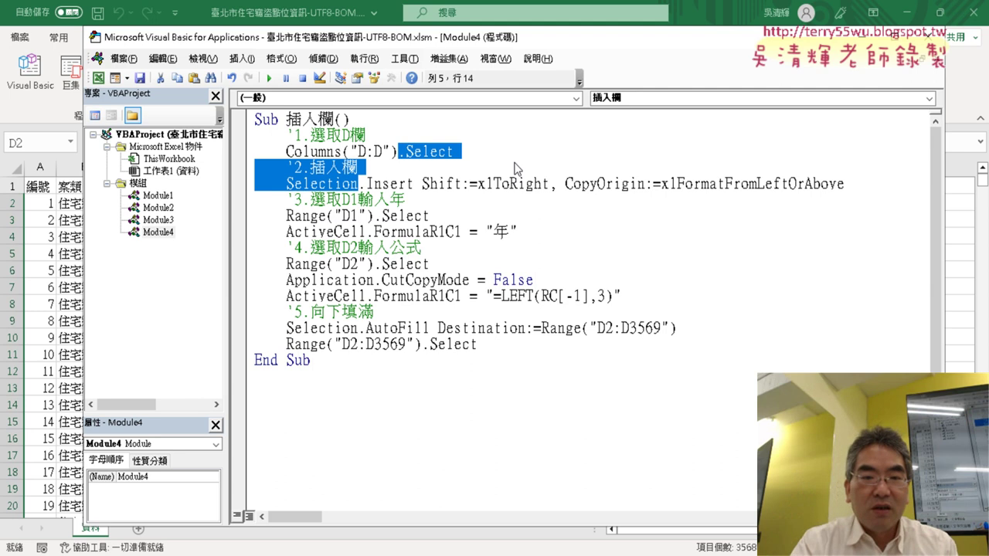
Delete the selected span so the code reads Columns("D:D").Insert Shift:=xlToRight
key(Delete)
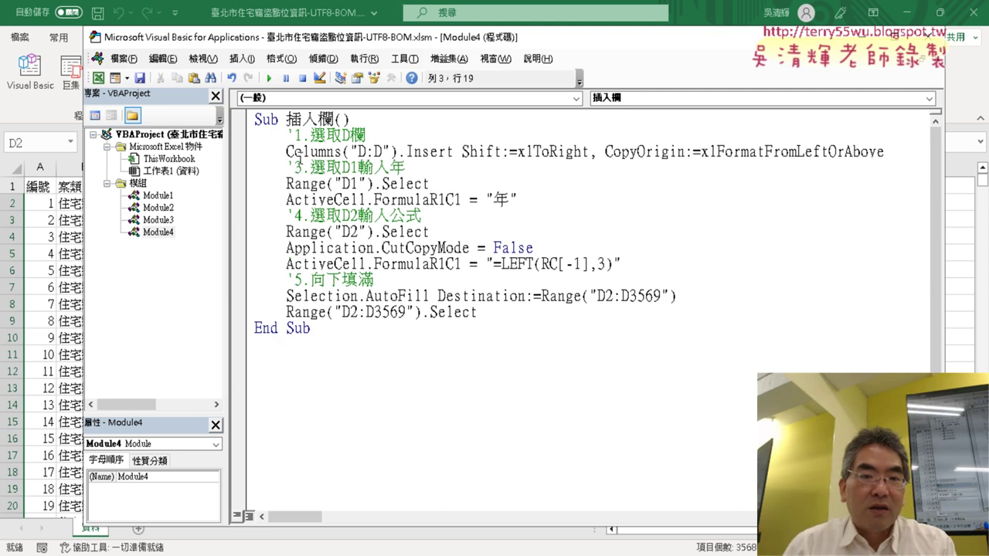
drag(287, 152, 375, 151)
click(373, 149)
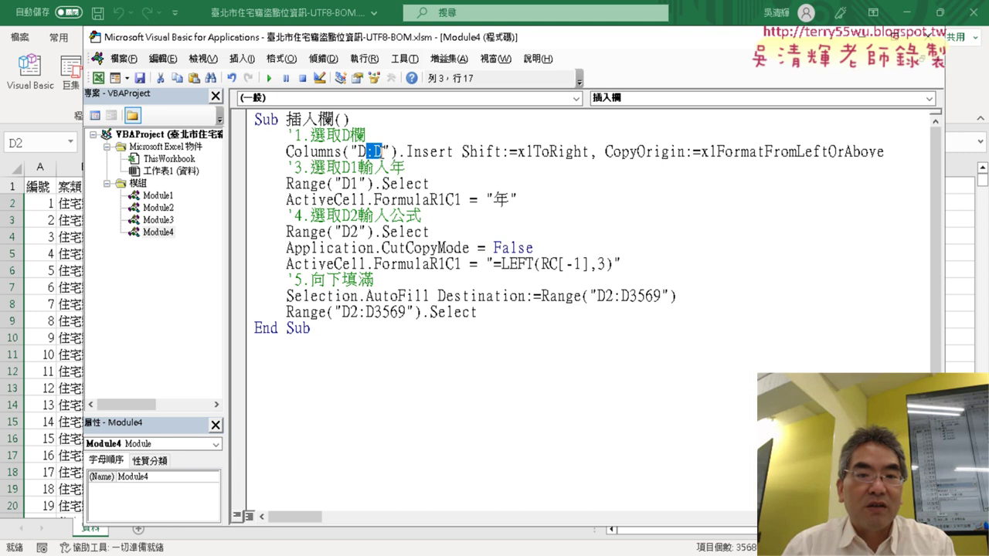
key(Delete)
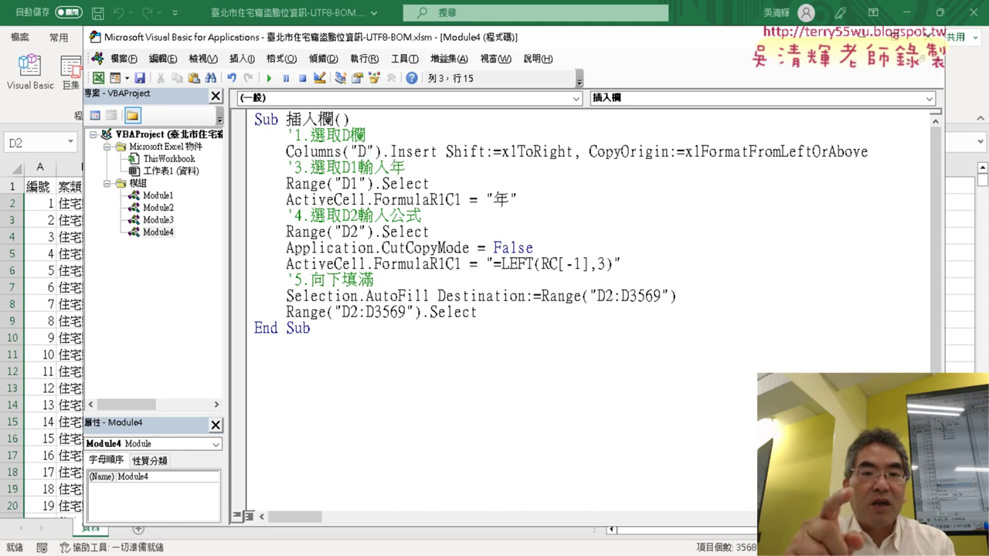
click(425, 151)
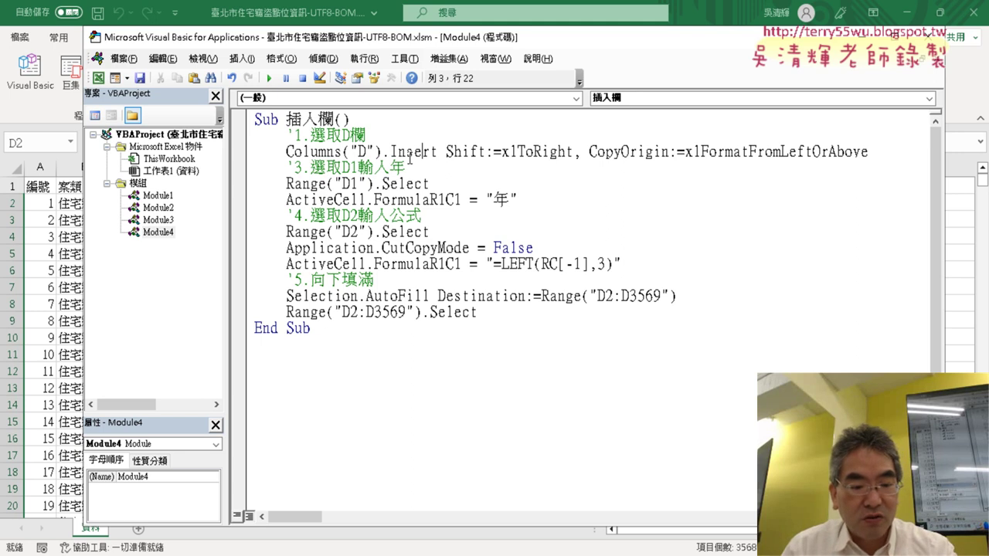
key(ctrl+z)
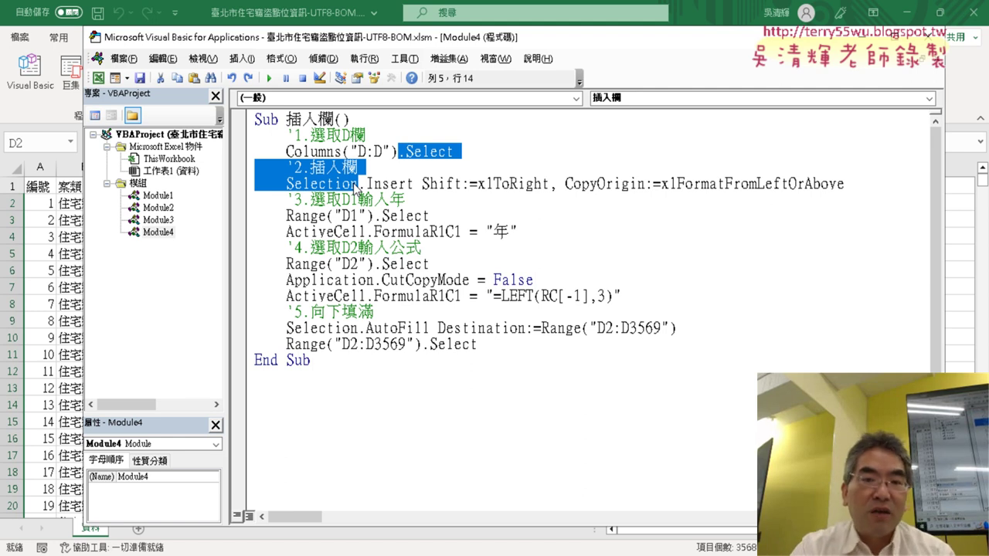
key(Delete)
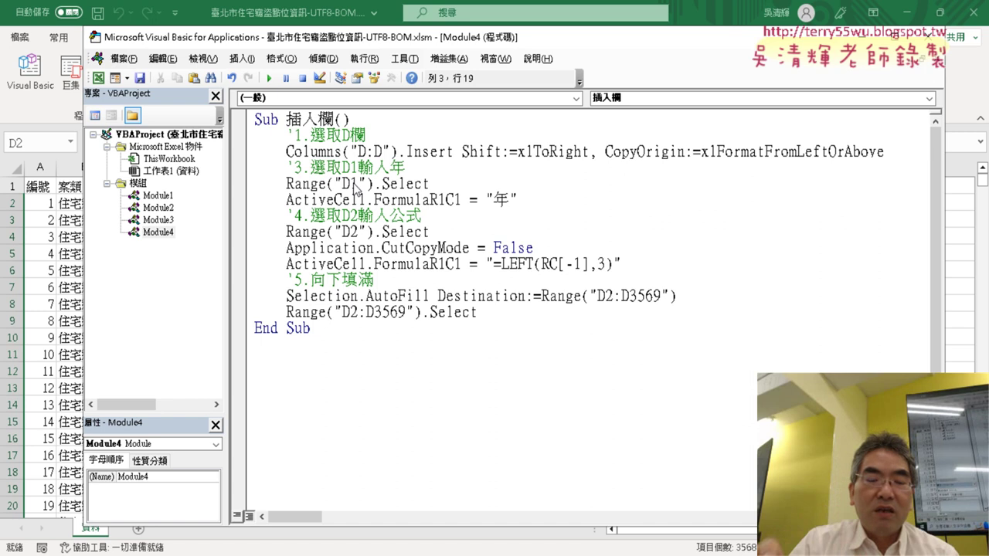
Delete the earlier 年 column D from the 資料 sheet, restoring 發生時段 there, then return to the code
drag(286, 151, 398, 152)
drag(387, 43, 615, 51)
click(196, 175)
right_click(198, 216)
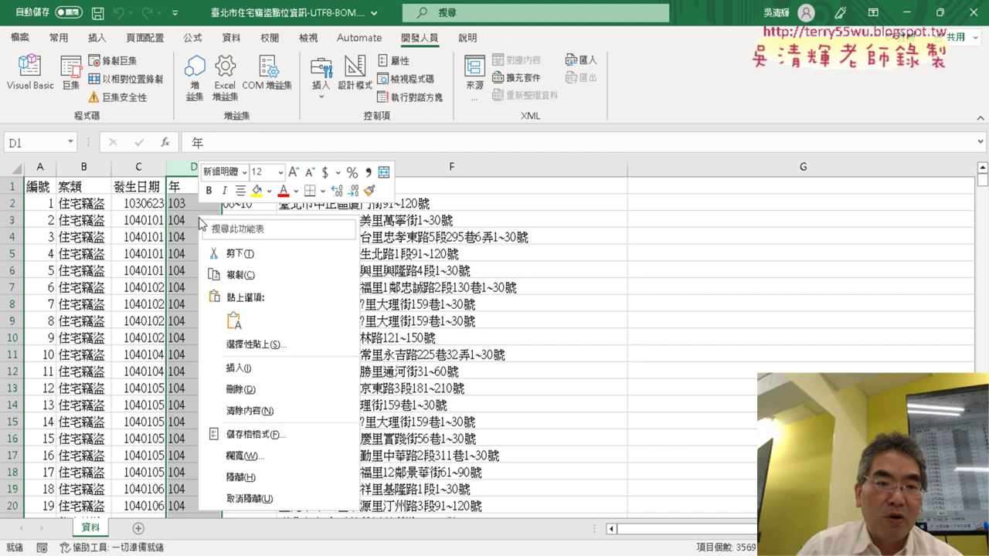
click(251, 390)
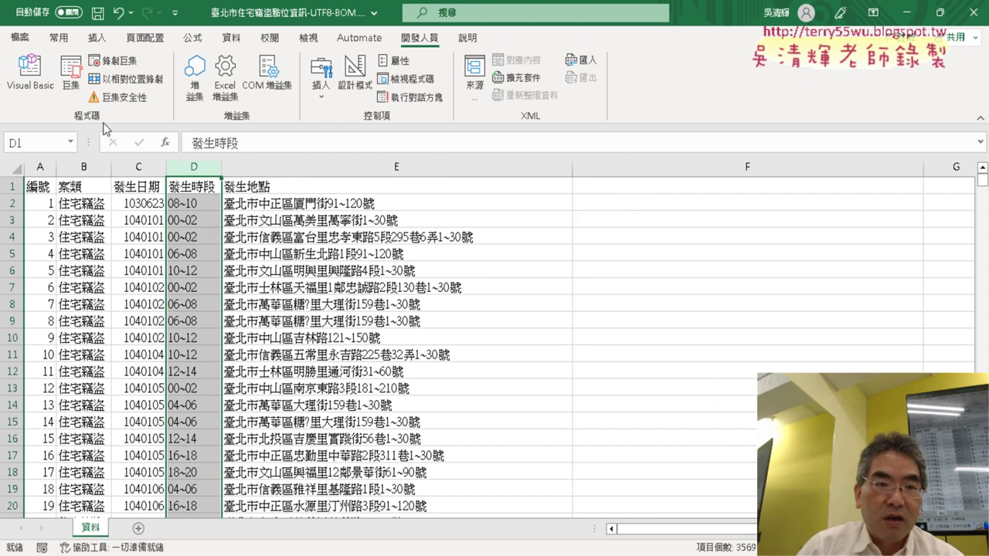
click(29, 74)
click(610, 160)
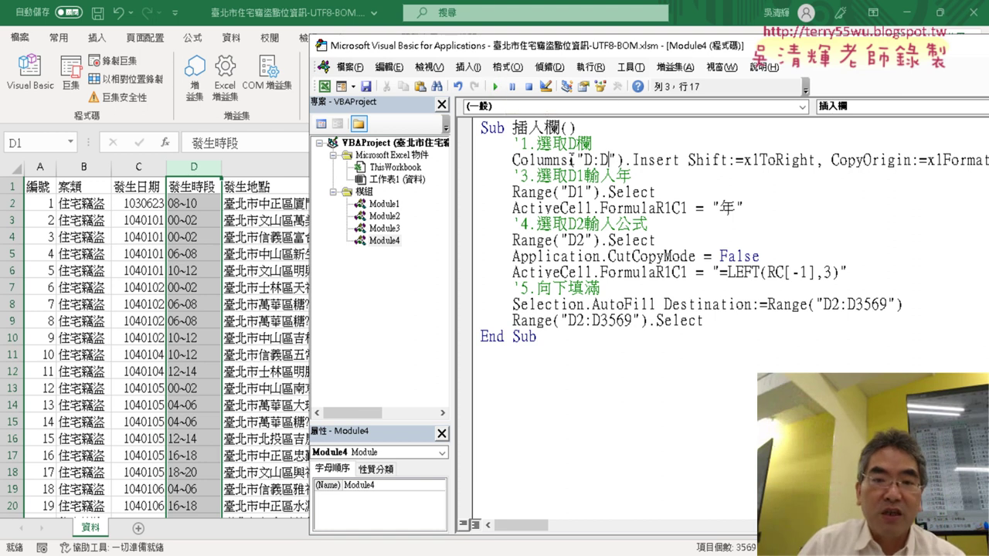
Step through Sub 插入欄 with F8 until an empty column D is inserted
click(549, 66)
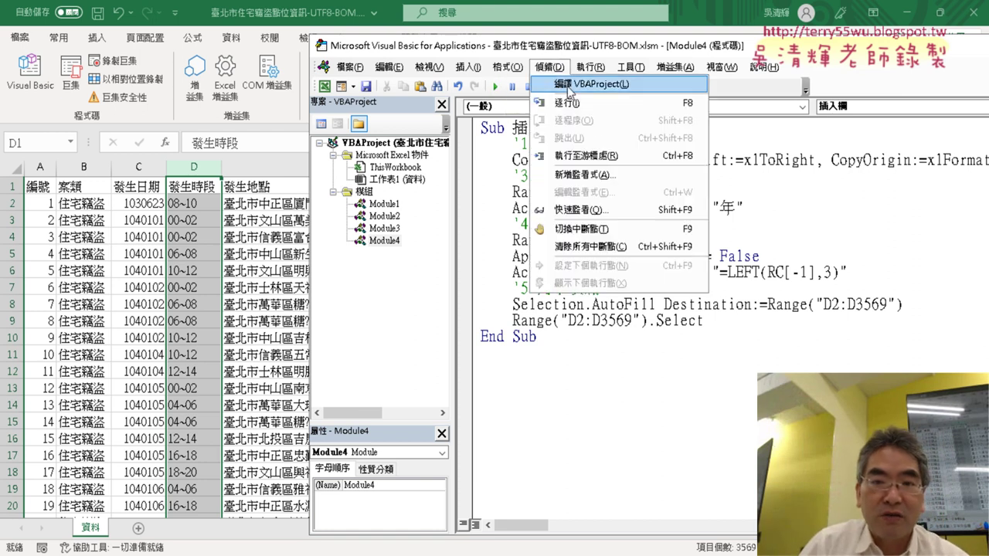
click(749, 152)
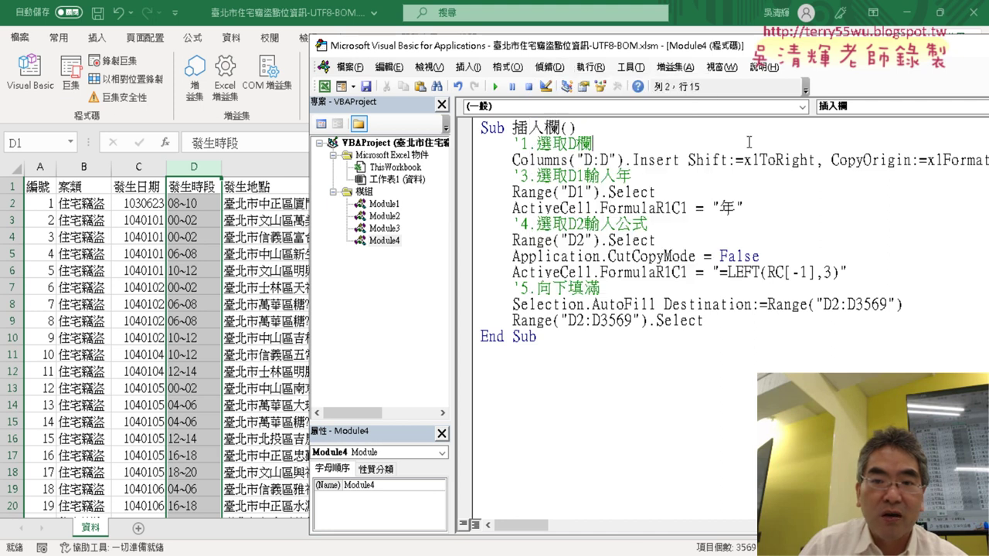
key(F8)
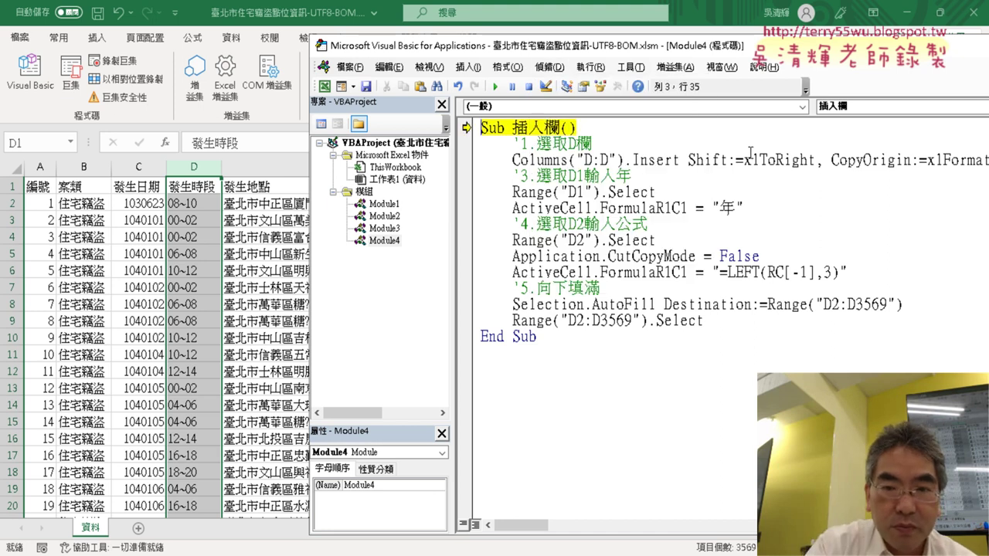
key(F8)
key(F8)
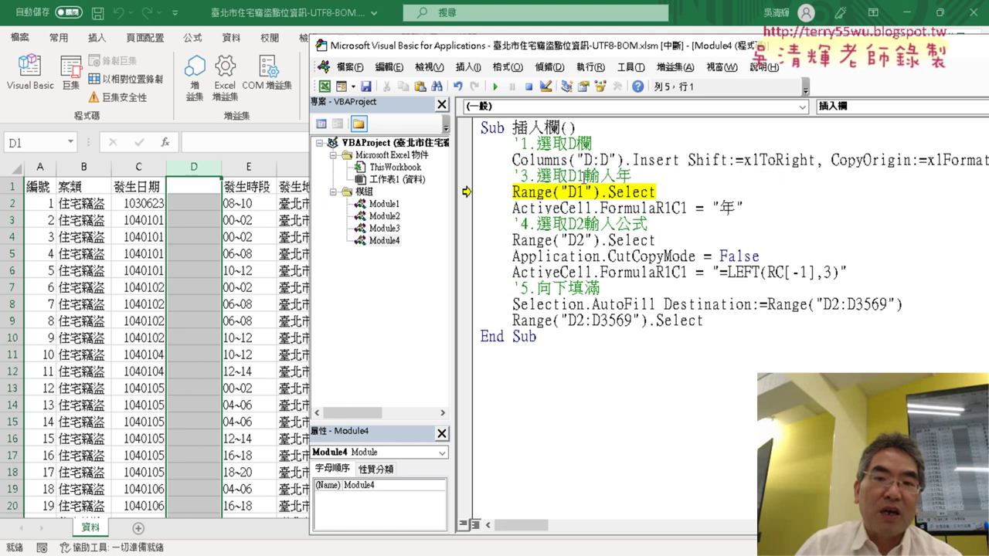
Point out Columns("D:D") and Range("D1"), then select .Select through ActiveCell for removal
drag(513, 159, 628, 157)
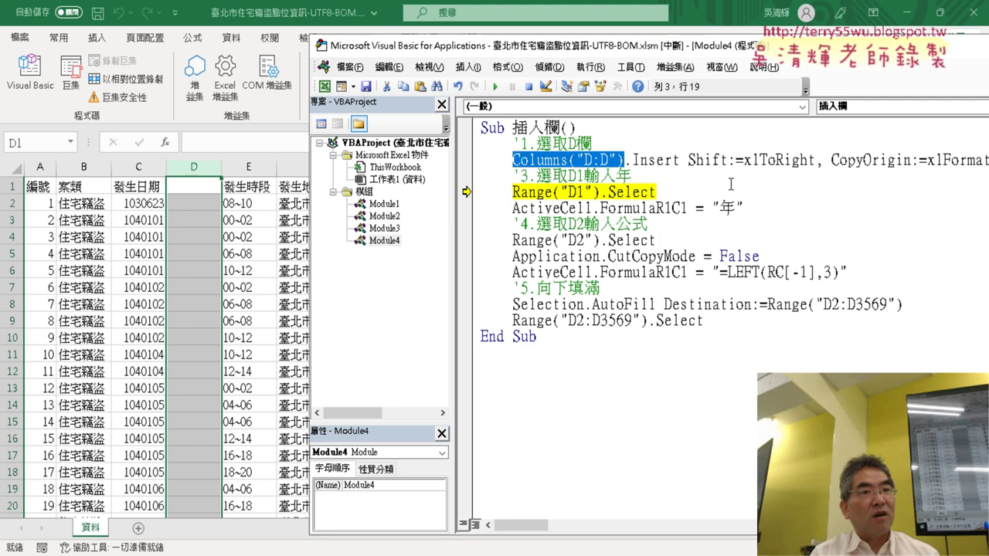
click(726, 222)
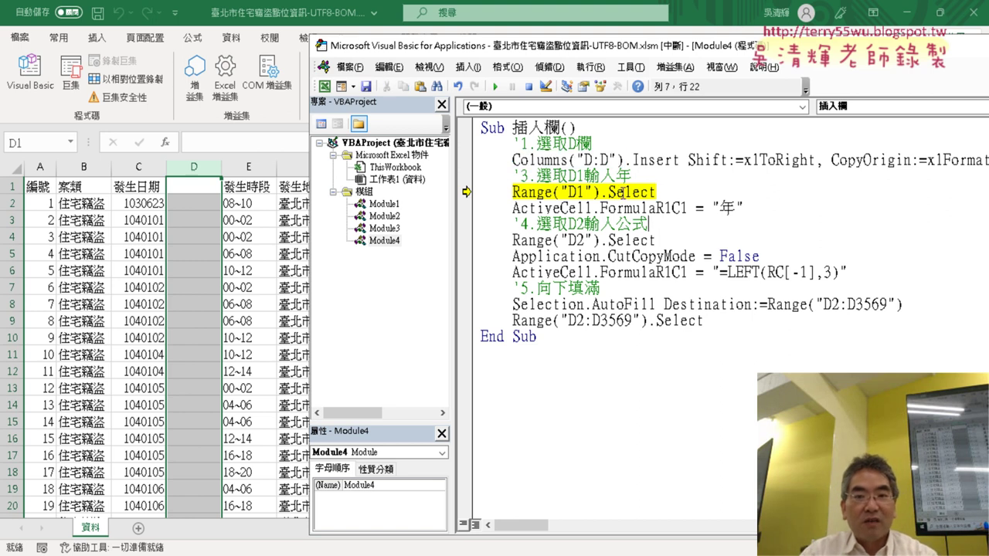
click(531, 192)
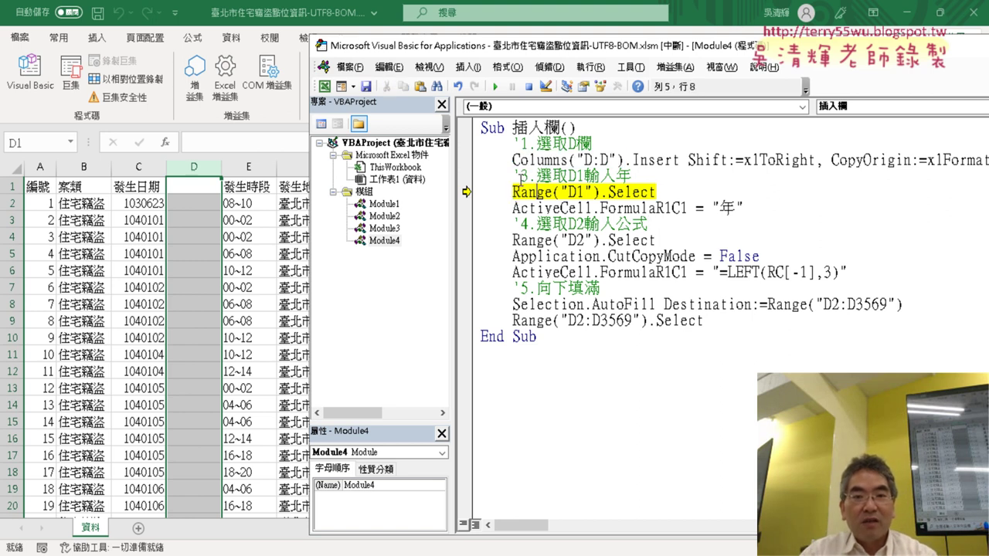
drag(633, 178, 616, 178)
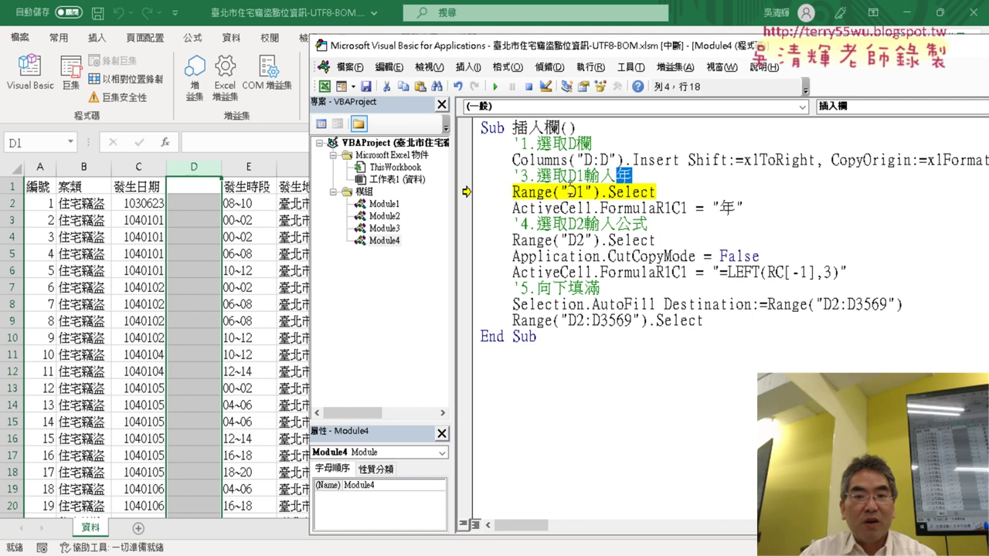
drag(513, 192, 601, 193)
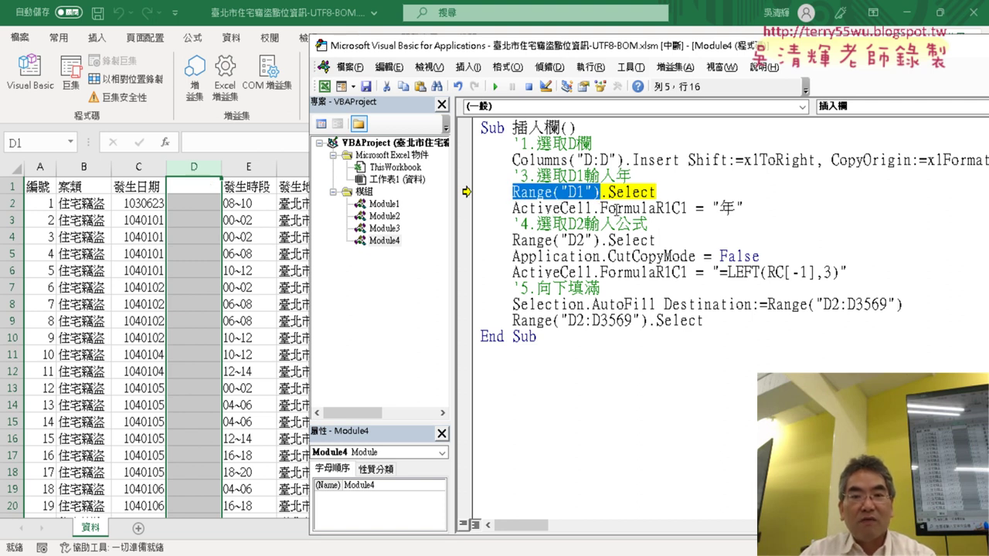
click(753, 207)
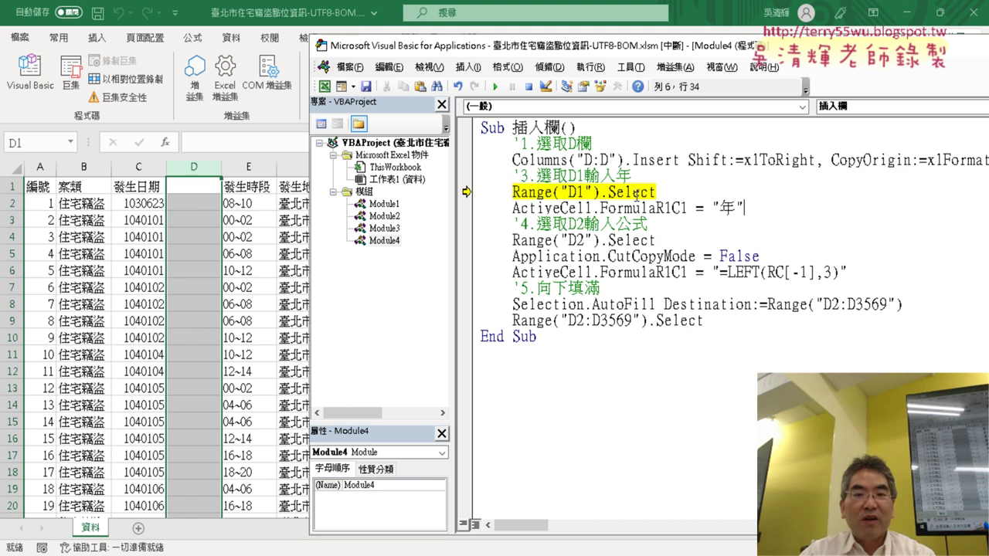
drag(600, 192, 666, 192)
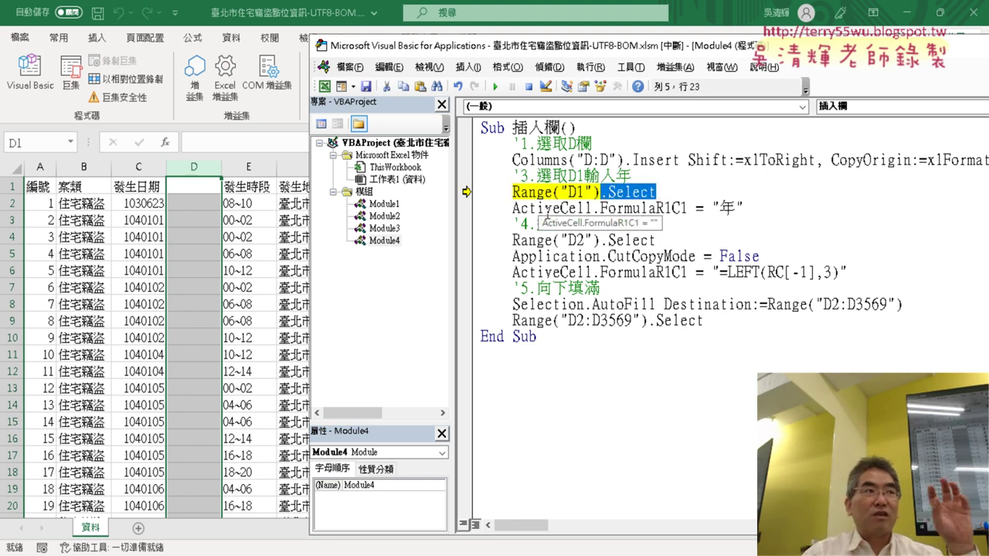
mouse_move(548, 208)
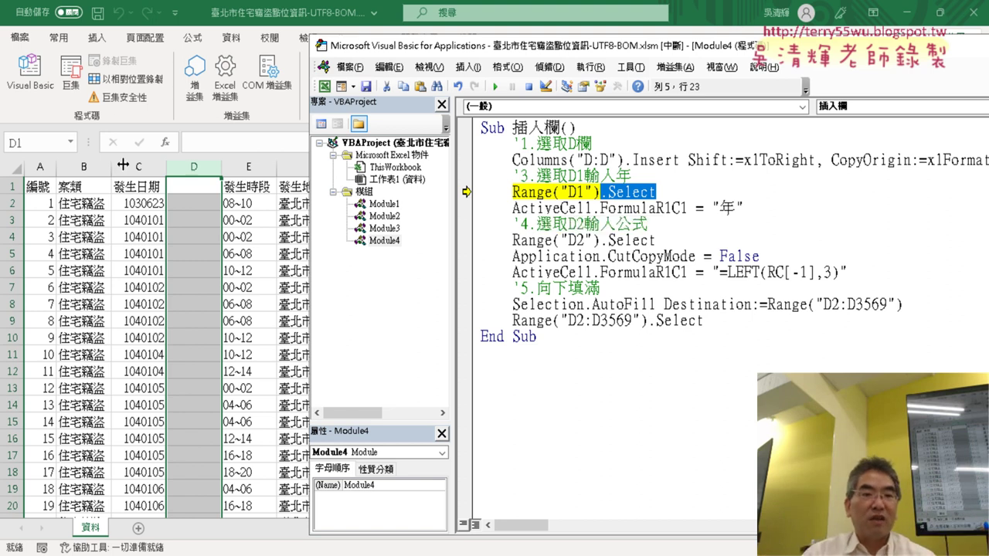
mouse_move(591, 207)
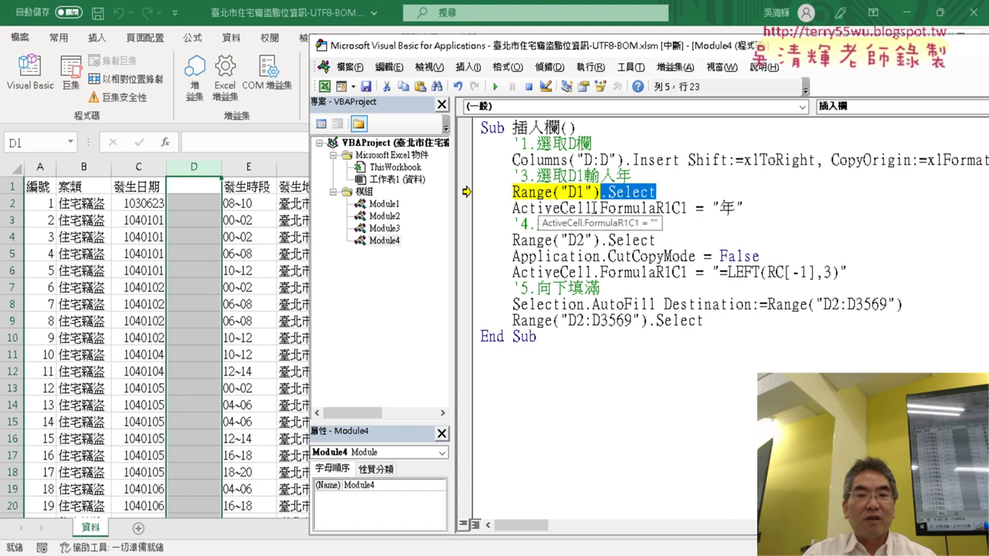
drag(592, 207, 529, 207)
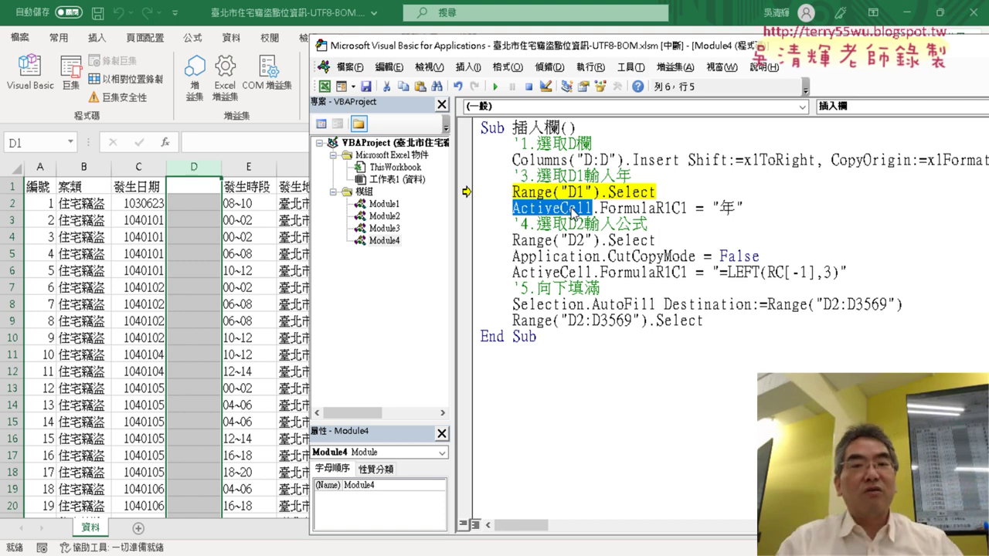
click(622, 209)
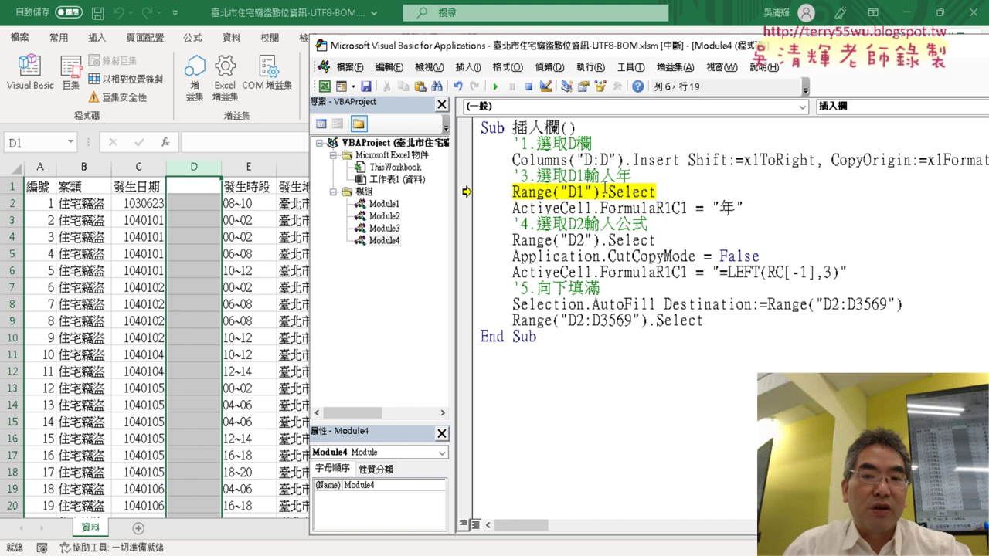
mouse_move(603, 191)
mouse_down()
mouse_move(656, 191)
mouse_move(596, 209)
mouse_up()
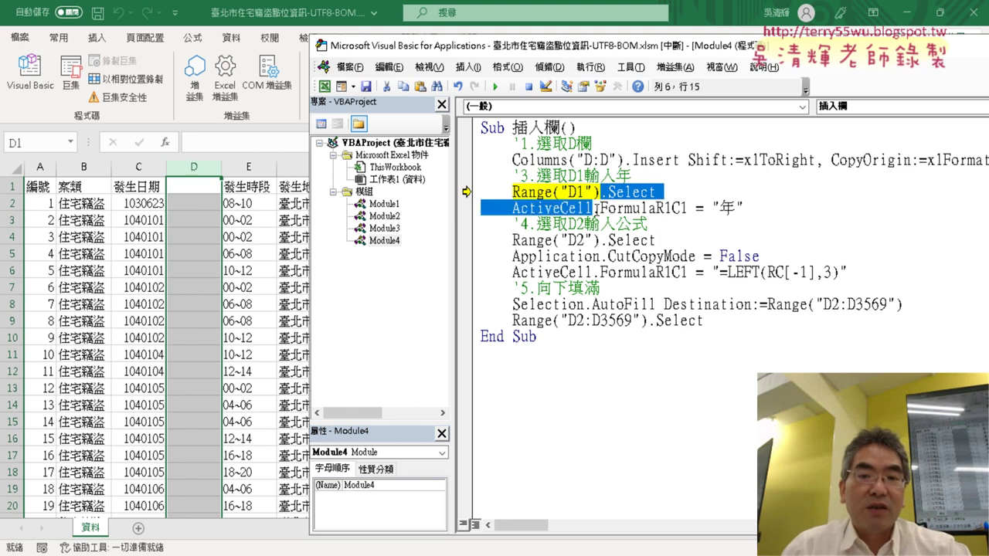
Delete the redundant .Select and ActiveCell so step 3 writes through Range("D1") directly
key(Delete)
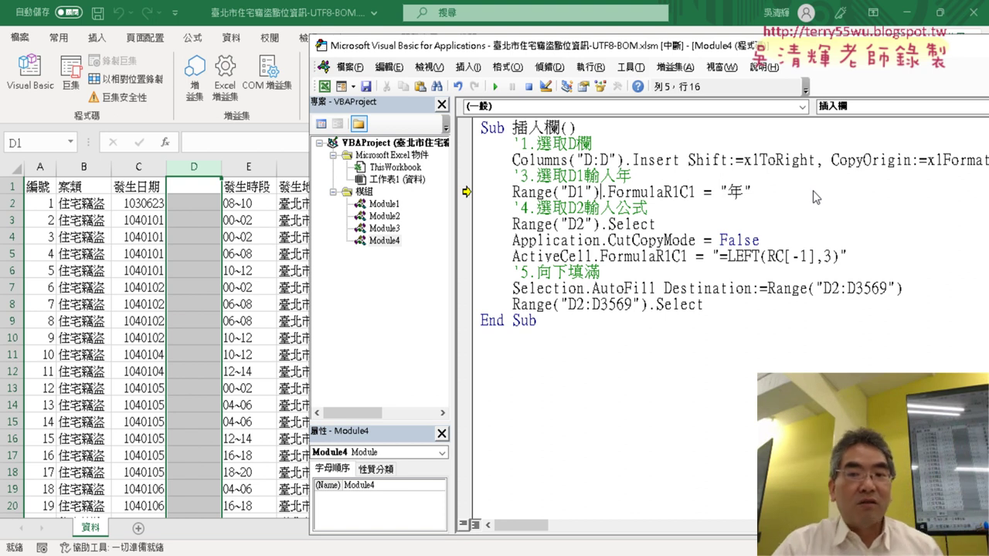
drag(755, 191, 714, 190)
key(Down)
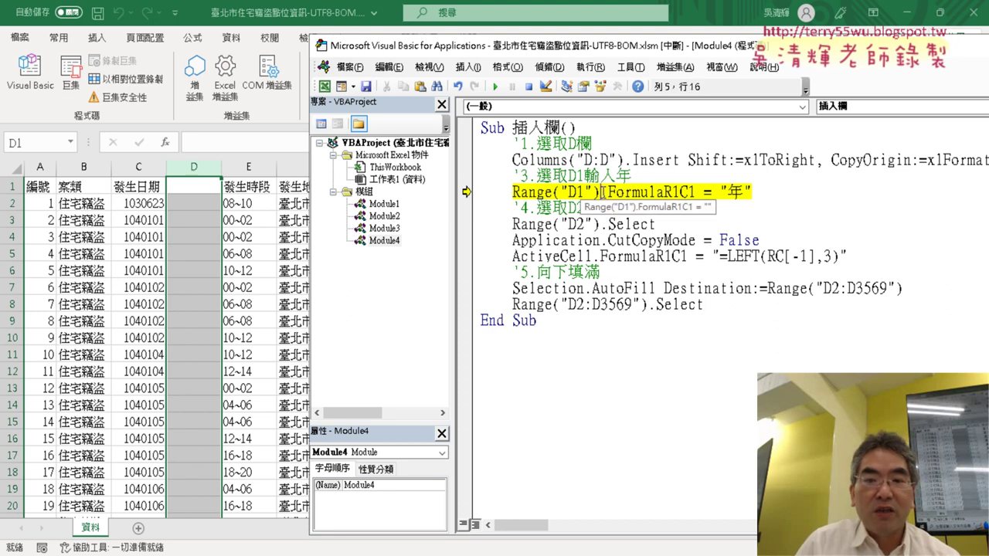
Remove .FormulaR1C1 so step 3 reads Range("D1") = "年"
drag(601, 192, 688, 191)
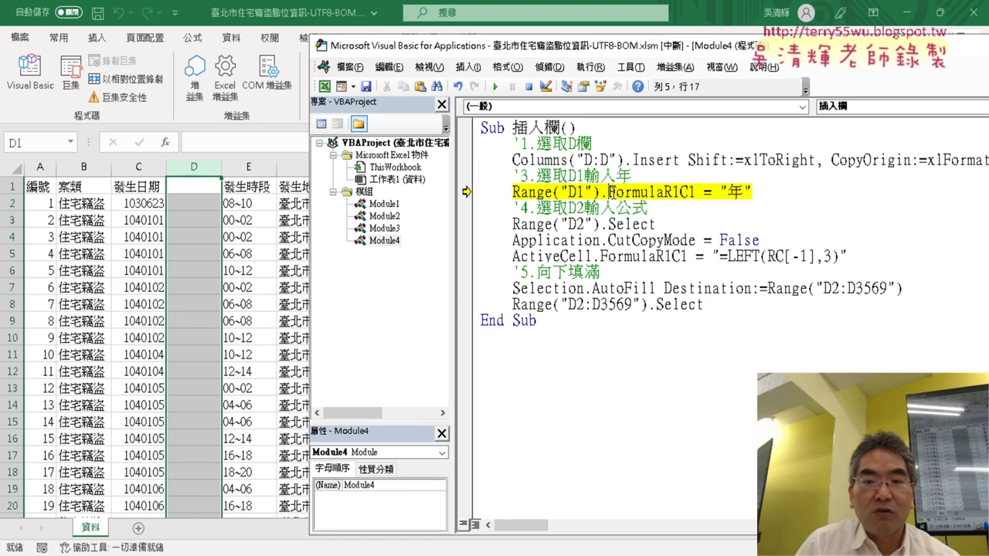
drag(608, 192, 664, 192)
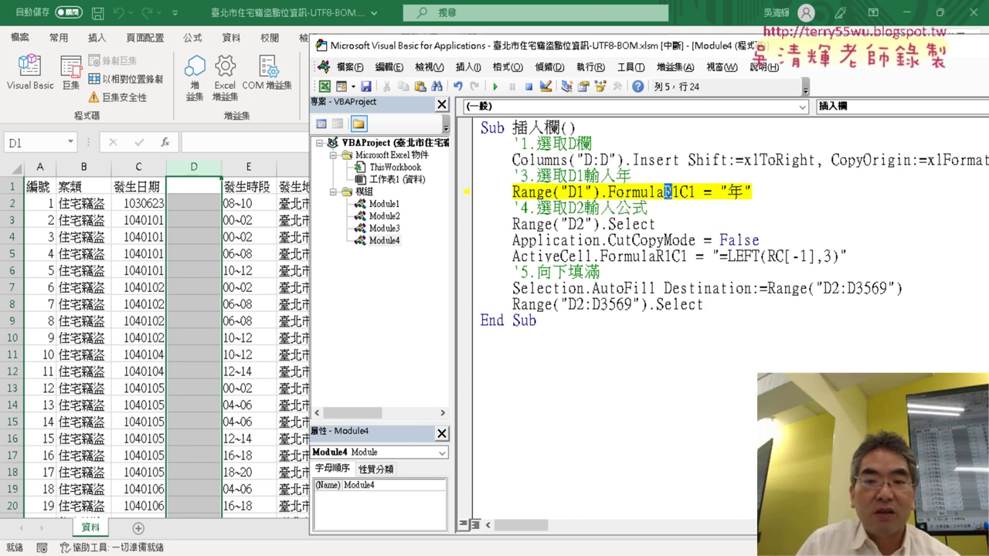
drag(664, 191, 689, 192)
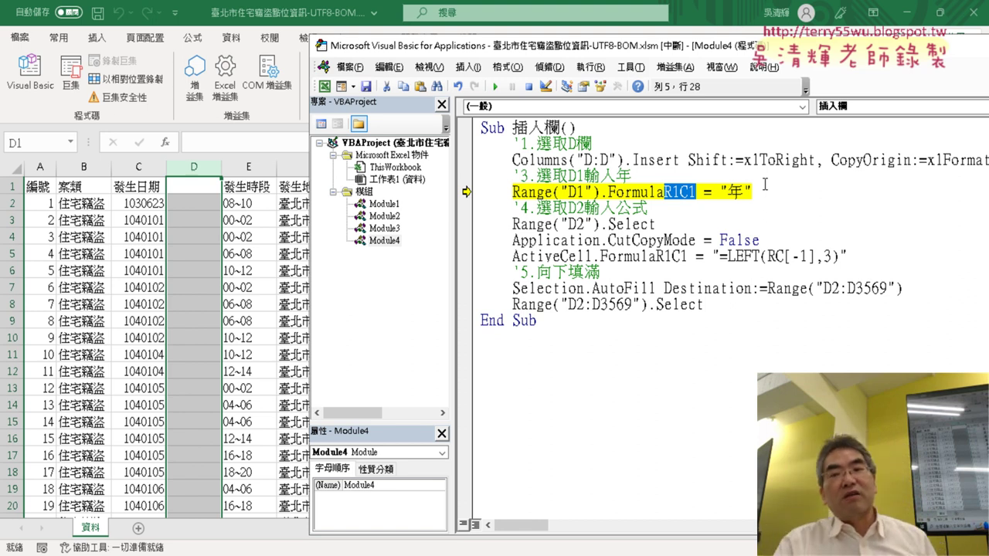
drag(752, 190, 721, 191)
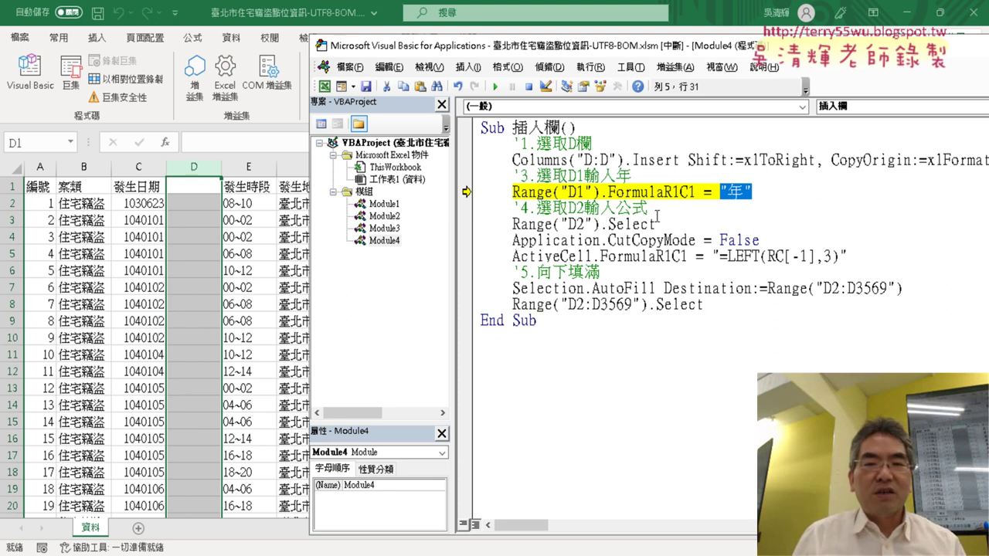
drag(601, 190, 694, 190)
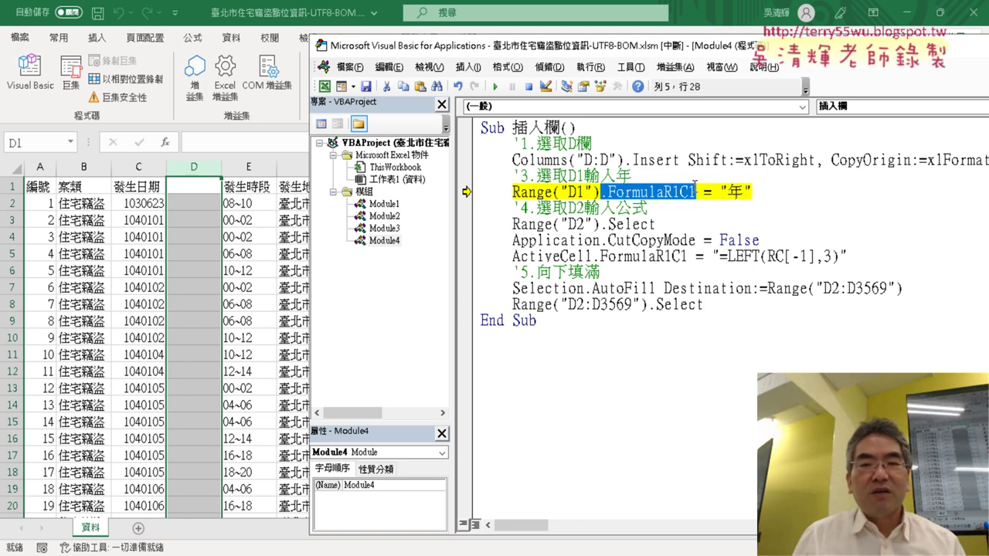
key(Delete)
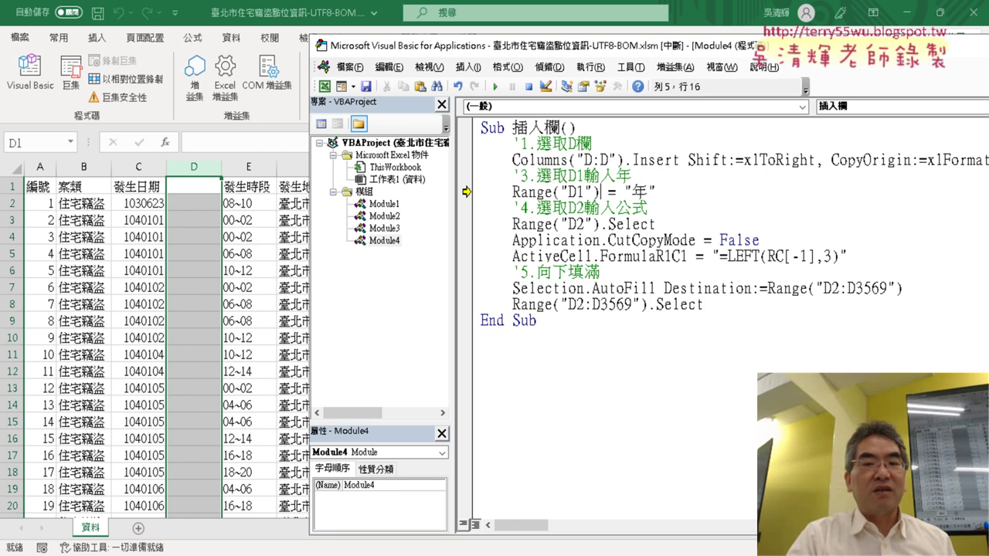
drag(657, 192, 513, 193)
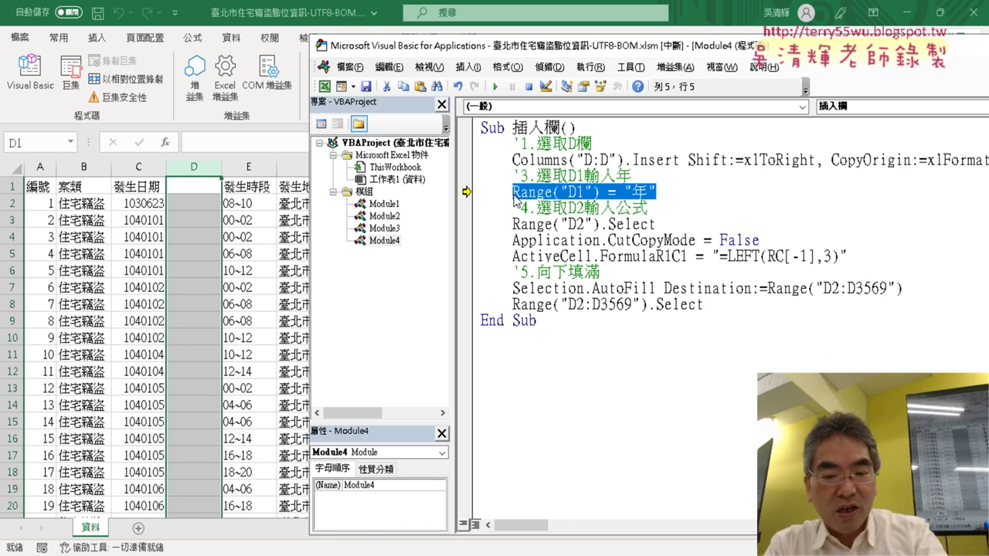
Step through Range("D1") = "年" so cell D1 shows the header 年
key(F8)
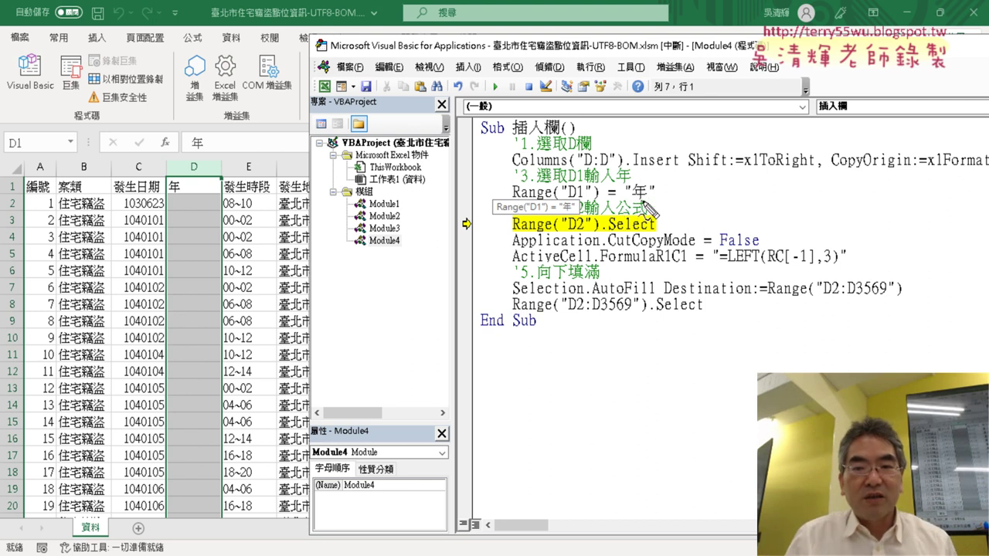
drag(651, 200, 509, 203)
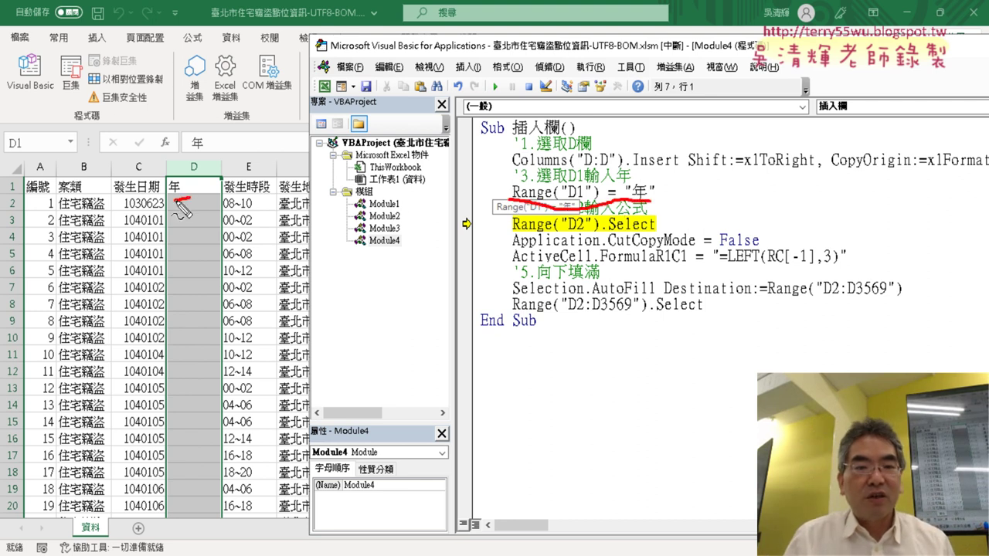
drag(186, 203, 190, 180)
drag(641, 204, 560, 187)
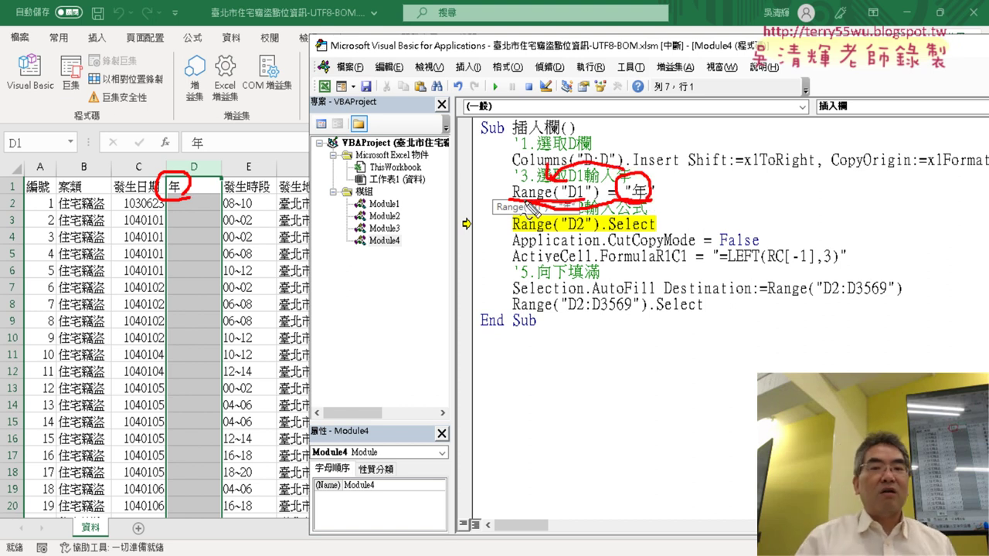
key(Escape)
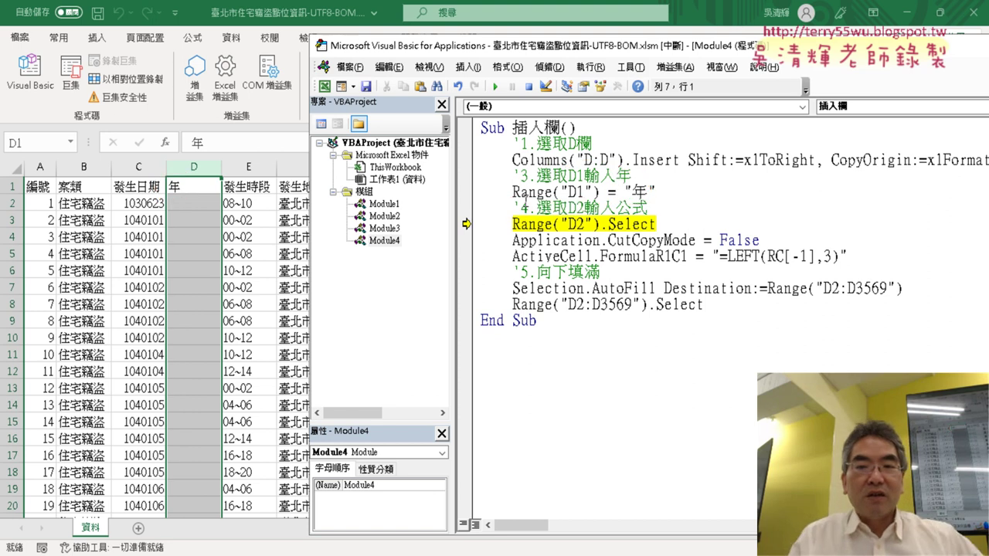
Mark the D2 line's .Select and the CutCopyMode line for removal
click(647, 225)
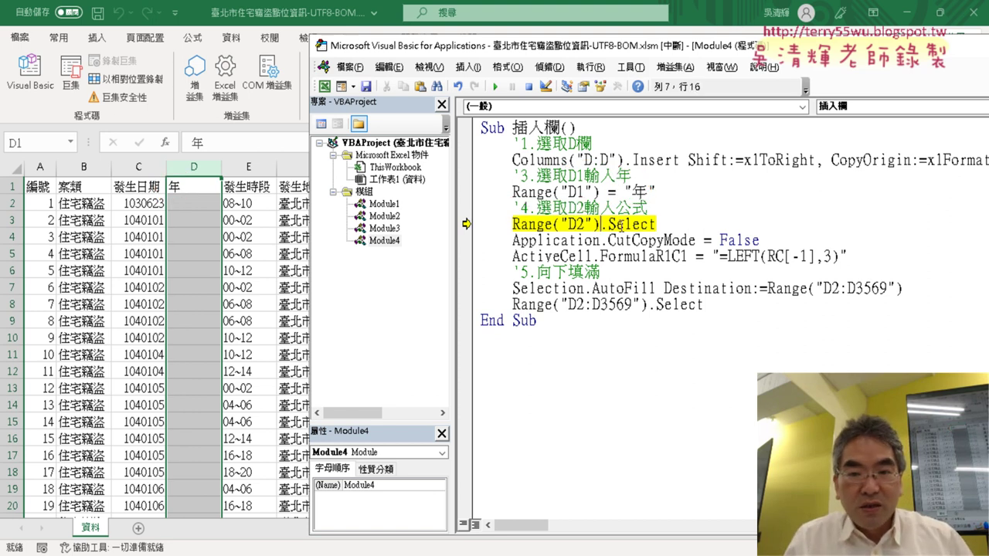
drag(602, 223, 650, 224)
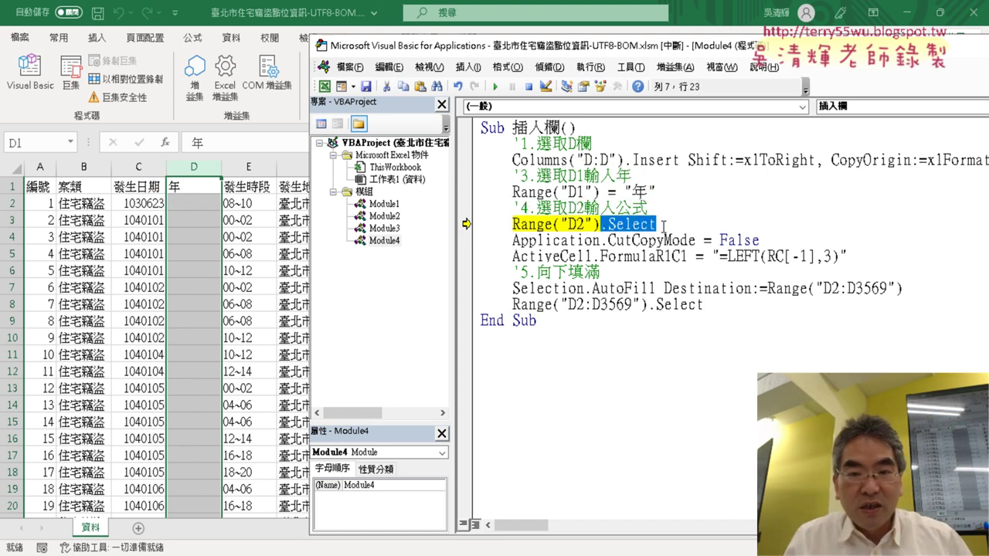
mouse_move(768, 240)
mouse_down()
mouse_move(546, 256)
mouse_move(497, 241)
mouse_up()
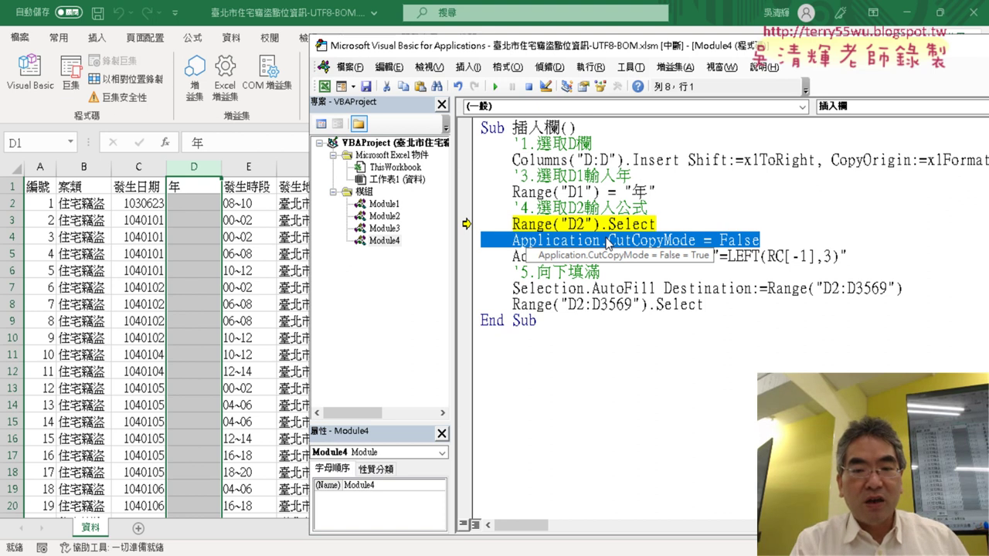
Delete the CutCopyMode line and merge the D2 line into Range("D2").FormulaR1C1 = "=LEFT(RC[-1],3)"
key(Delete)
key(Delete)
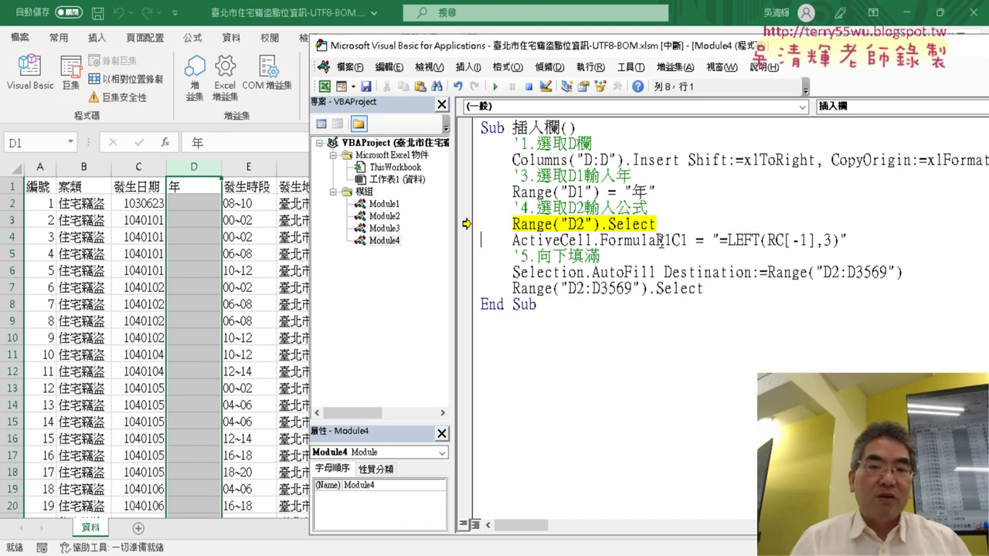
click(659, 241)
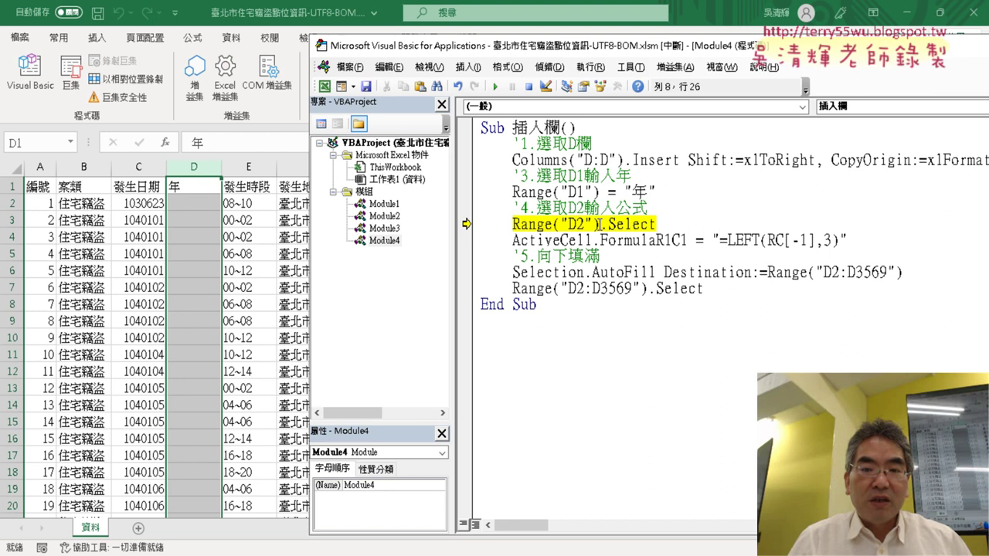
mouse_move(601, 224)
mouse_down()
mouse_move(668, 225)
mouse_move(602, 241)
mouse_up()
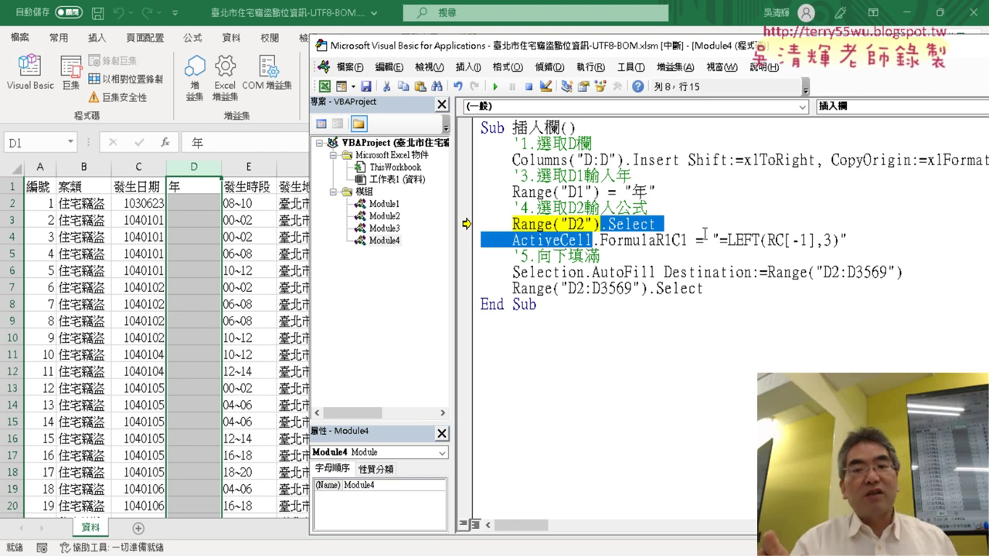
key(Delete)
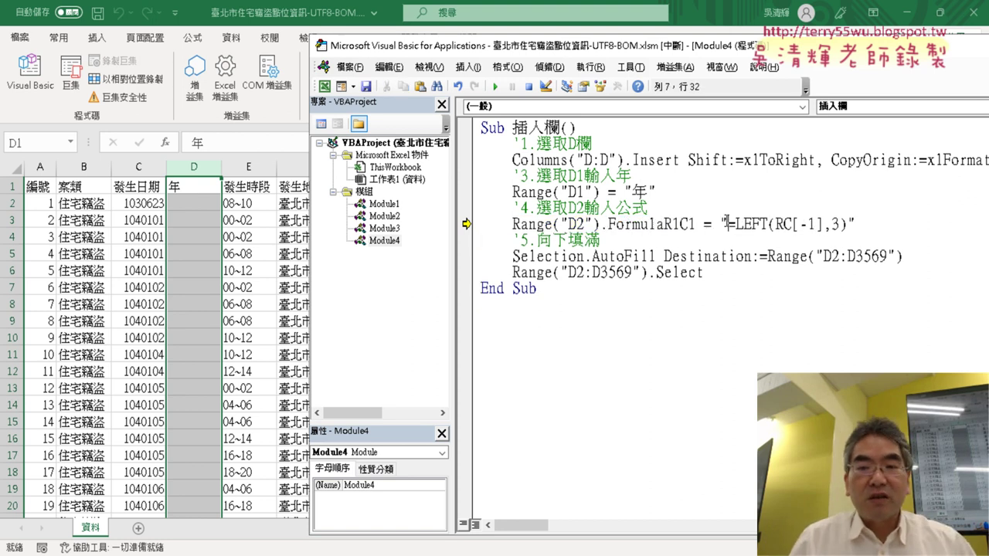
Step through the shortened formula line so D2 shows 103
mouse_move(726, 223)
mouse_down()
mouse_move(664, 207)
mouse_move(844, 223)
mouse_up()
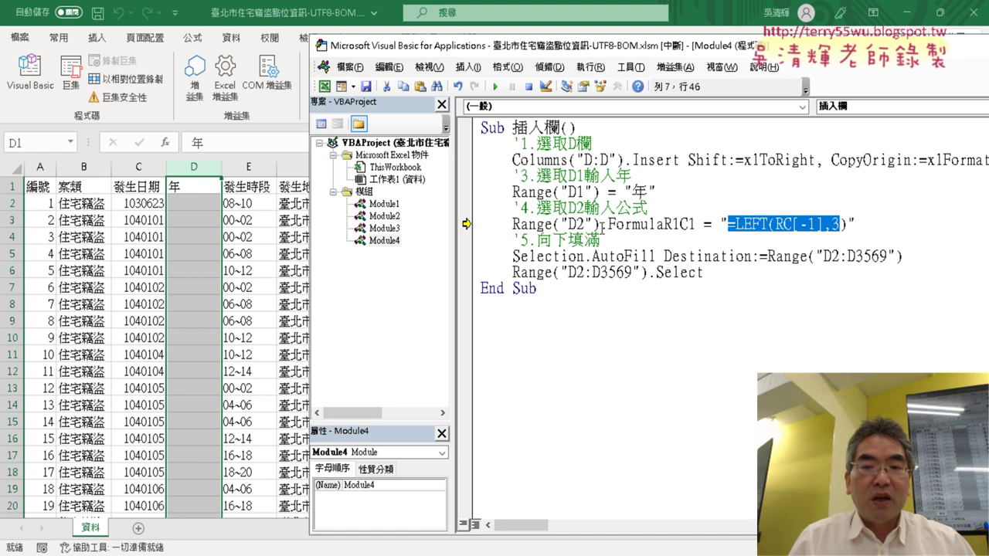
drag(607, 223, 698, 224)
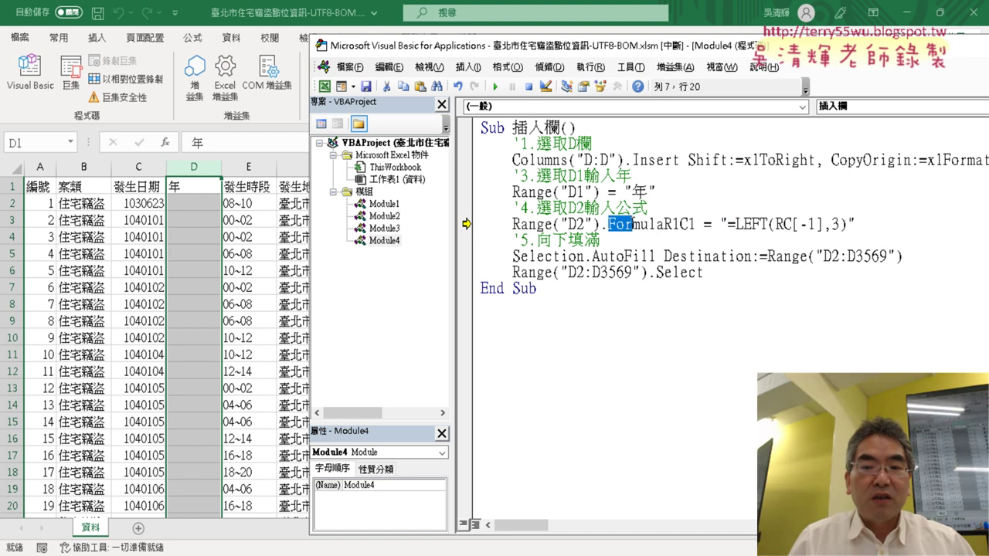
click(700, 272)
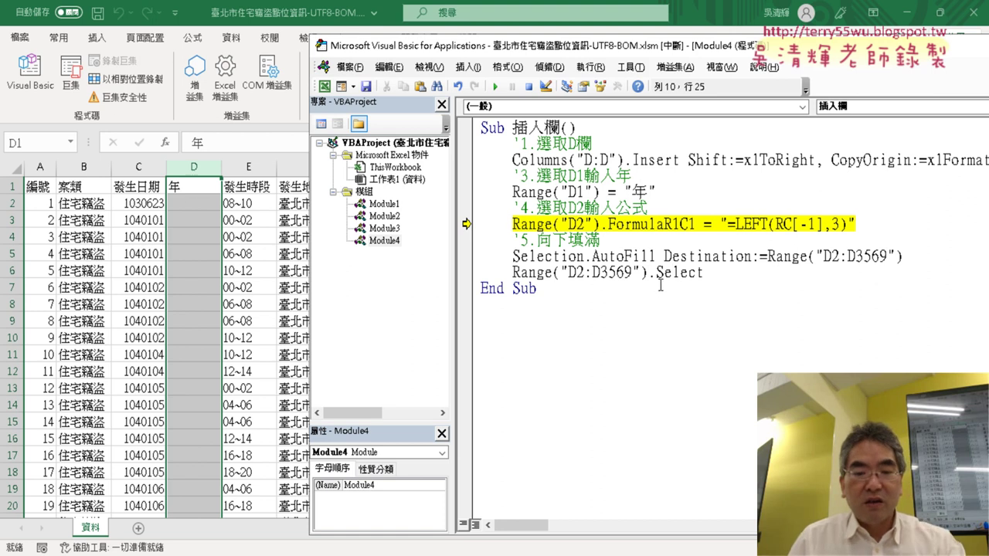
key(F8)
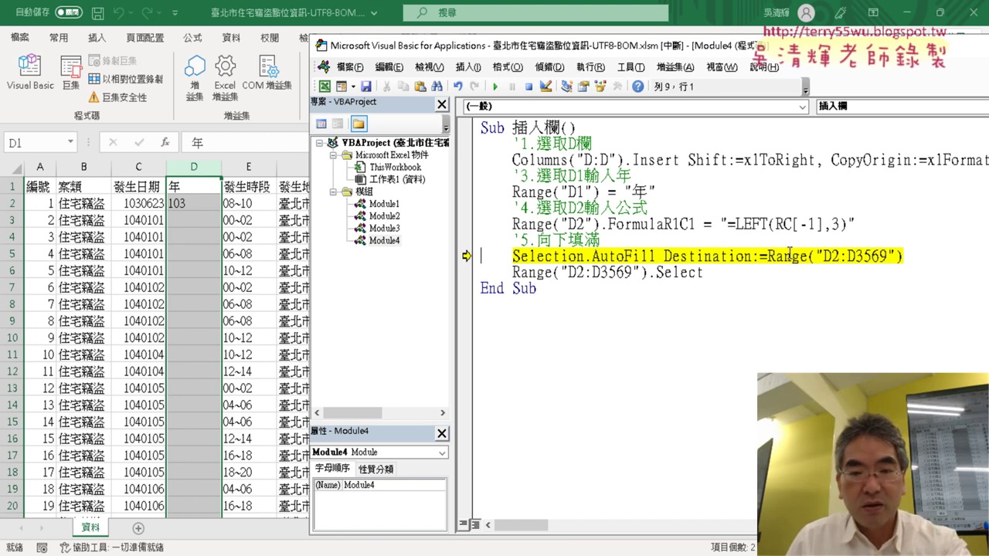
key(F8)
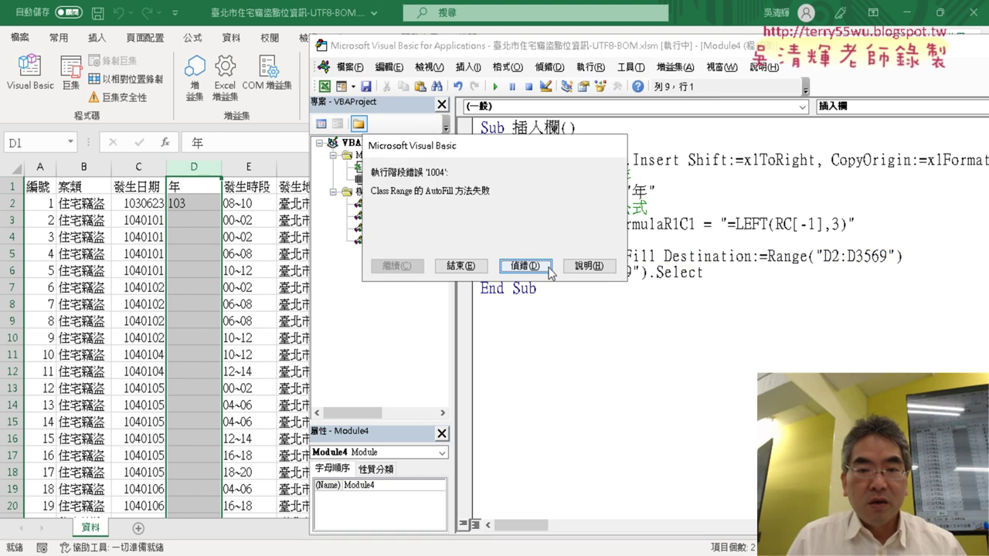
click(543, 267)
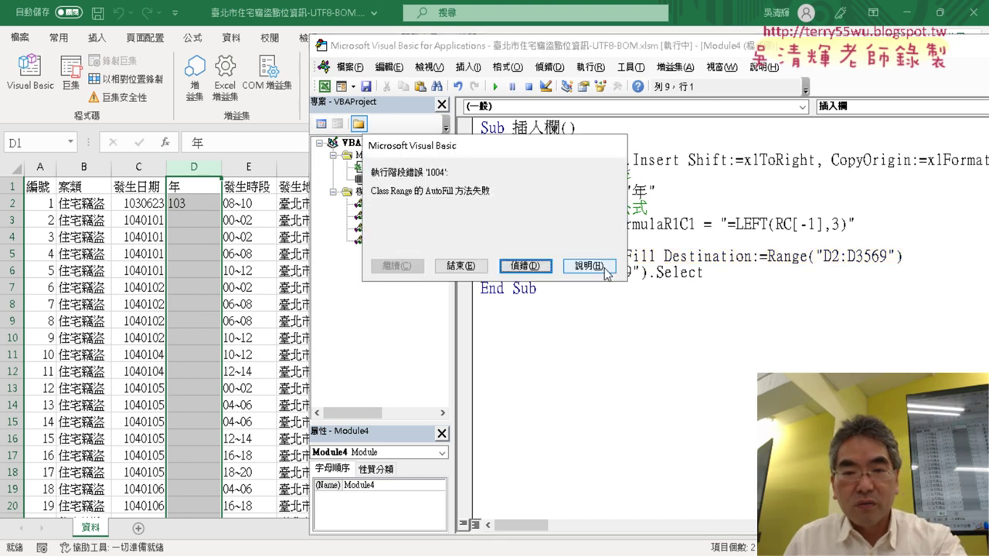
key(F8)
drag(525, 156, 625, 307)
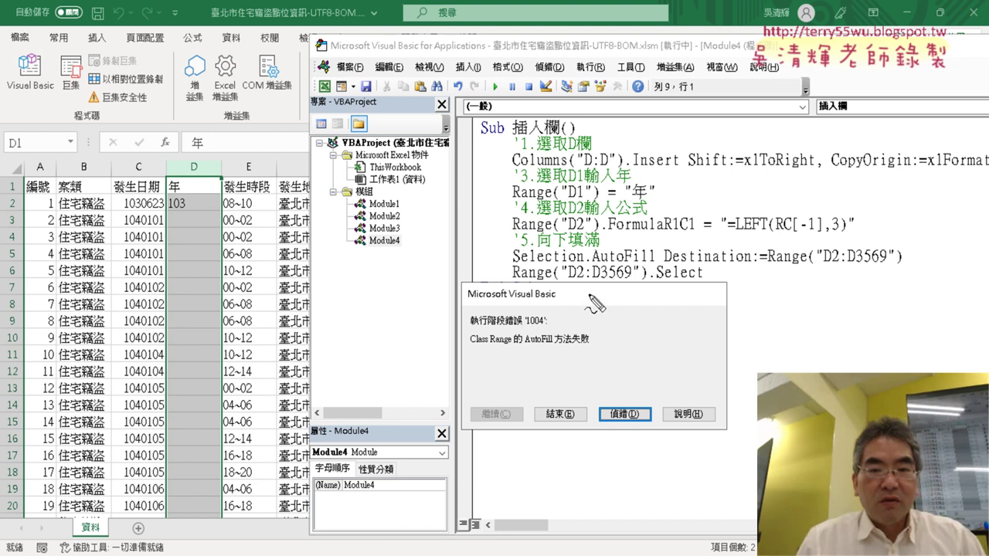
drag(515, 263, 581, 265)
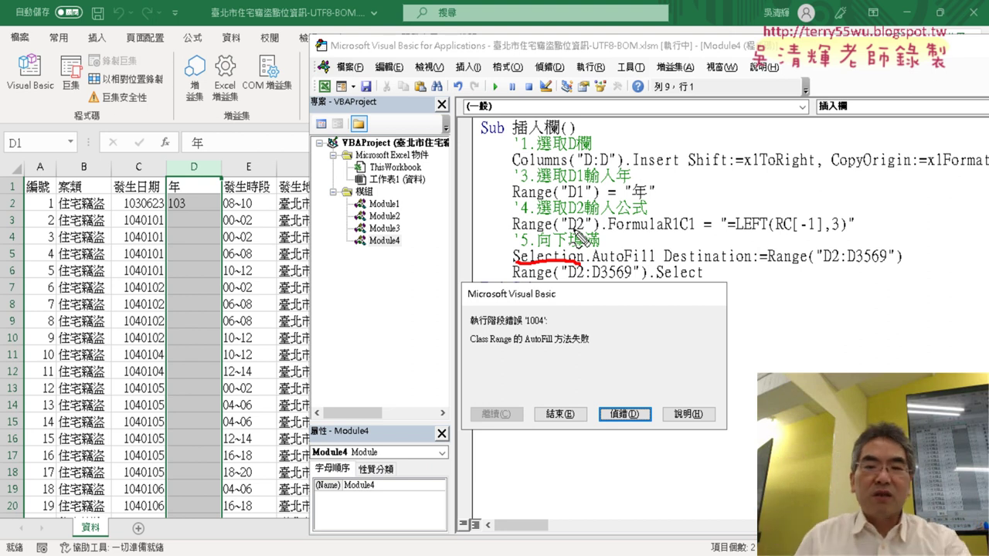
Replace Selection with Range("D2") so the line reads Range("D2").AutoFill Destination:=Range("D2:D3569")
click(618, 414)
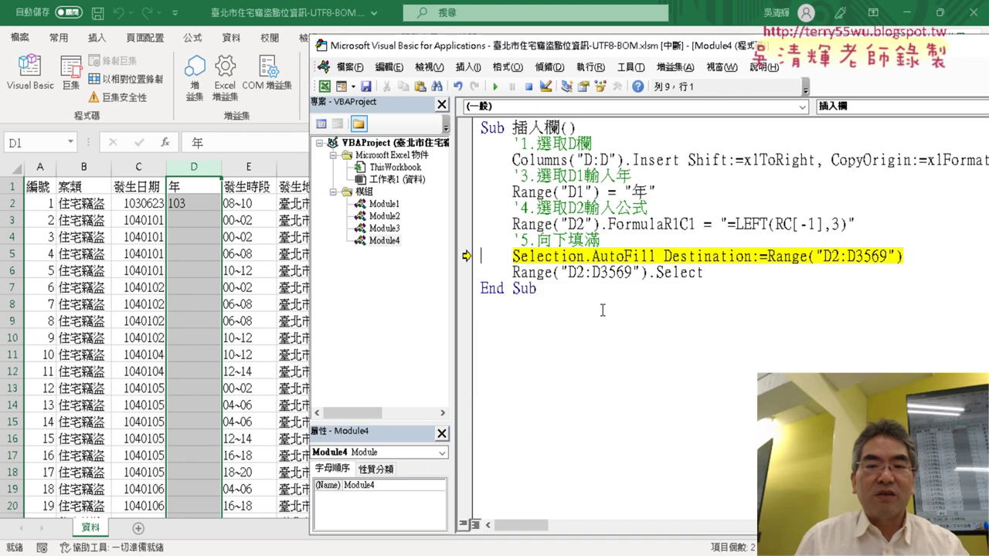
drag(604, 225, 521, 224)
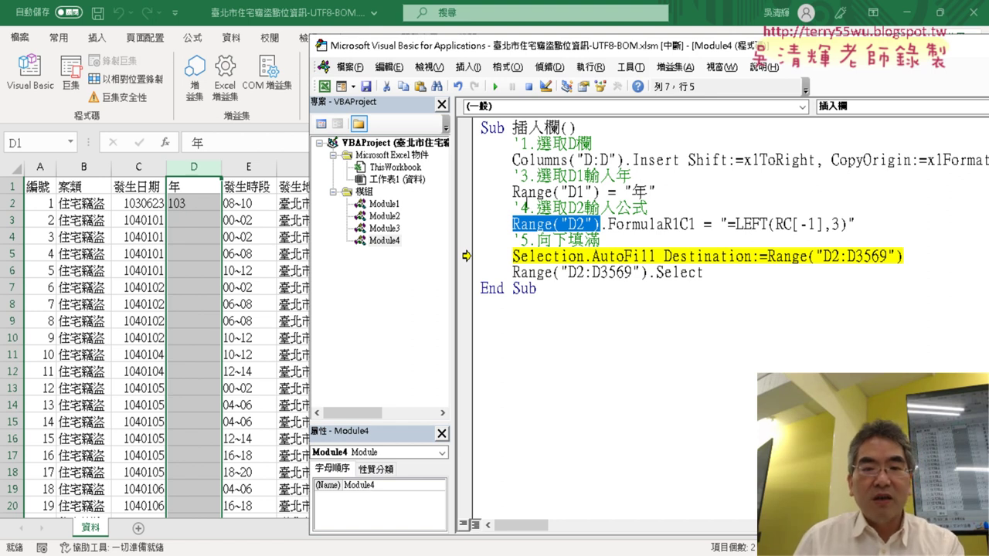
right_click(557, 220)
click(606, 245)
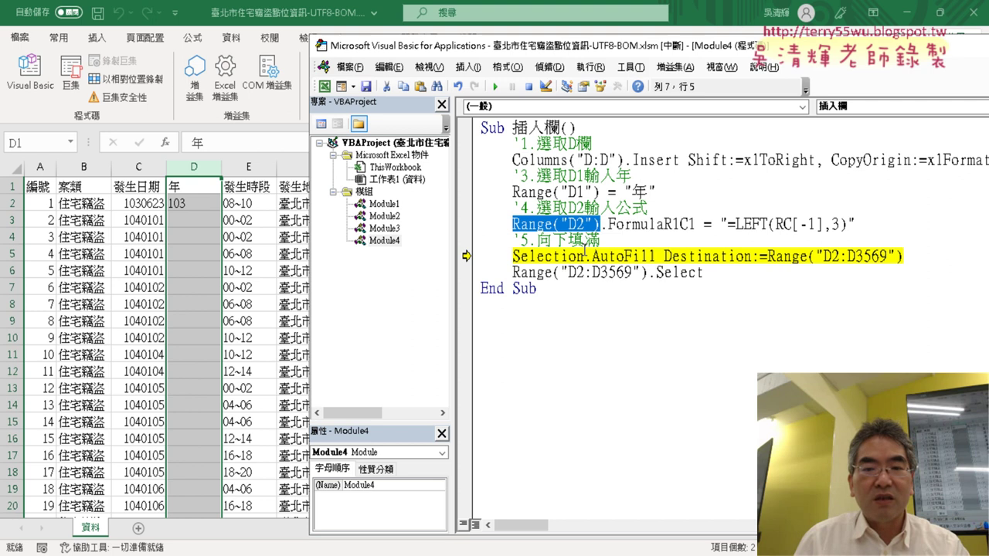
drag(515, 256, 578, 256)
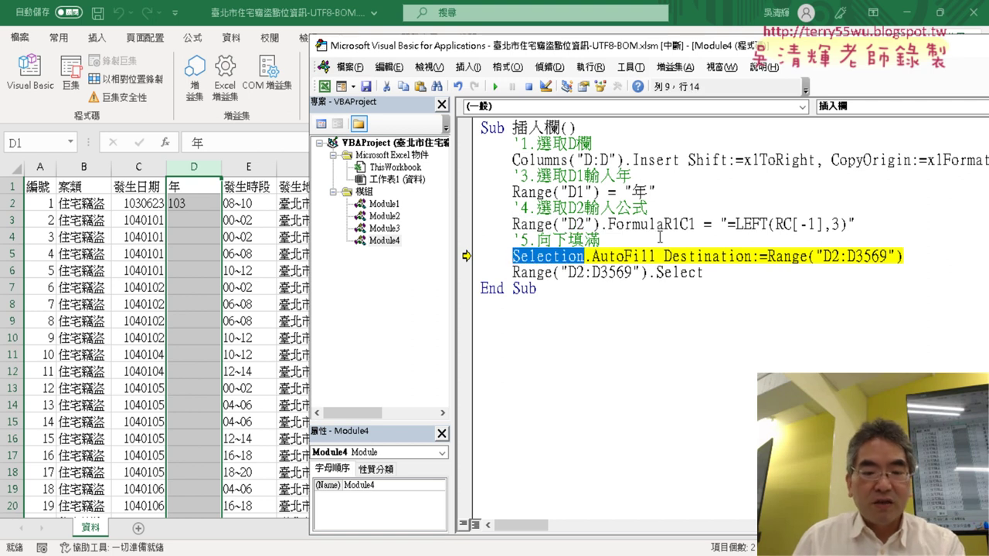
key(ctrl+v)
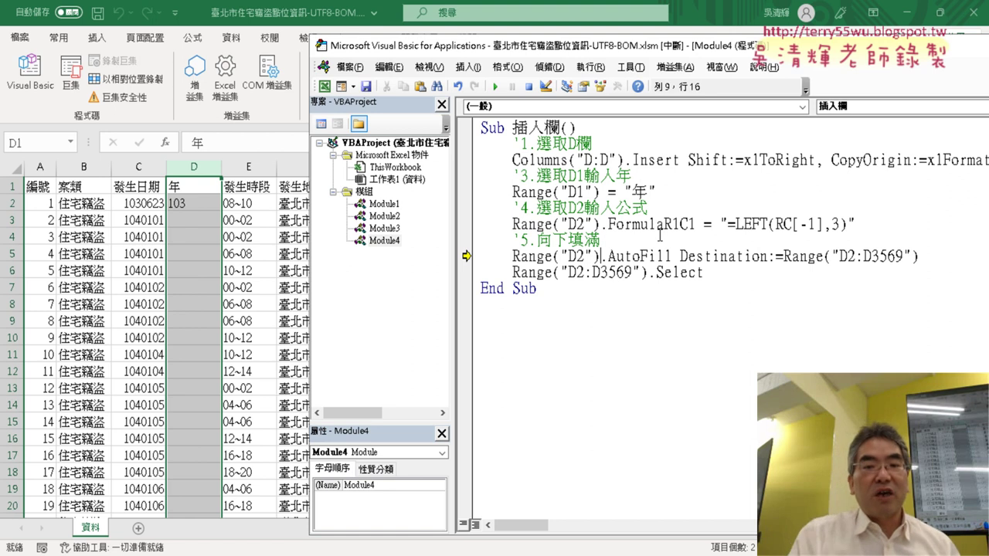
drag(600, 224, 521, 224)
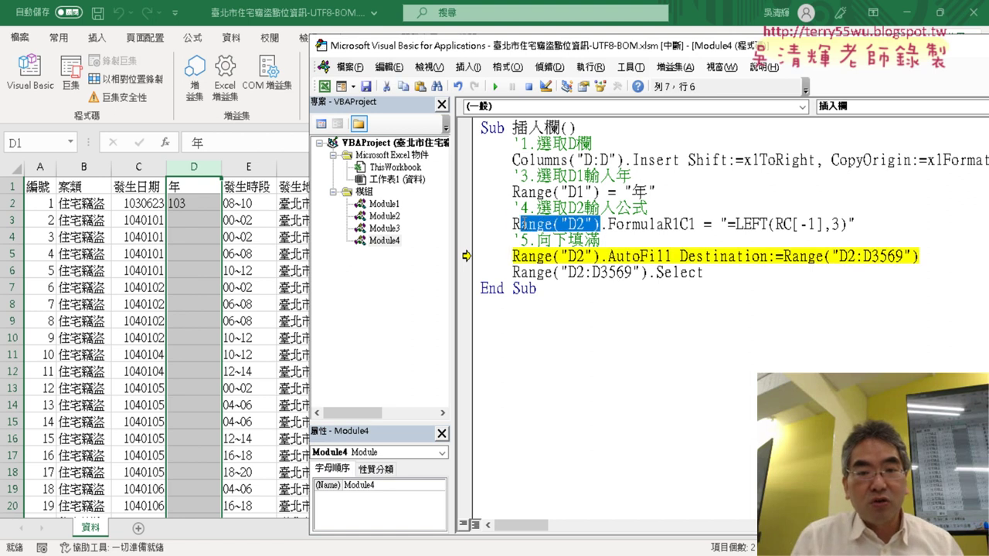
drag(602, 257, 523, 263)
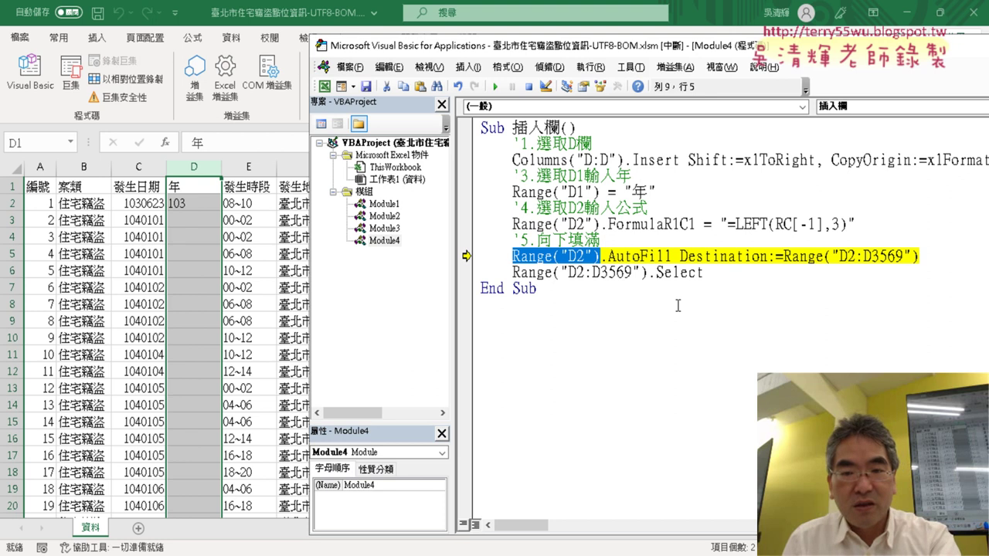
Step through the AutoFill line to fill column D with years, then delete Range("D2:D3569").Select
key(F8)
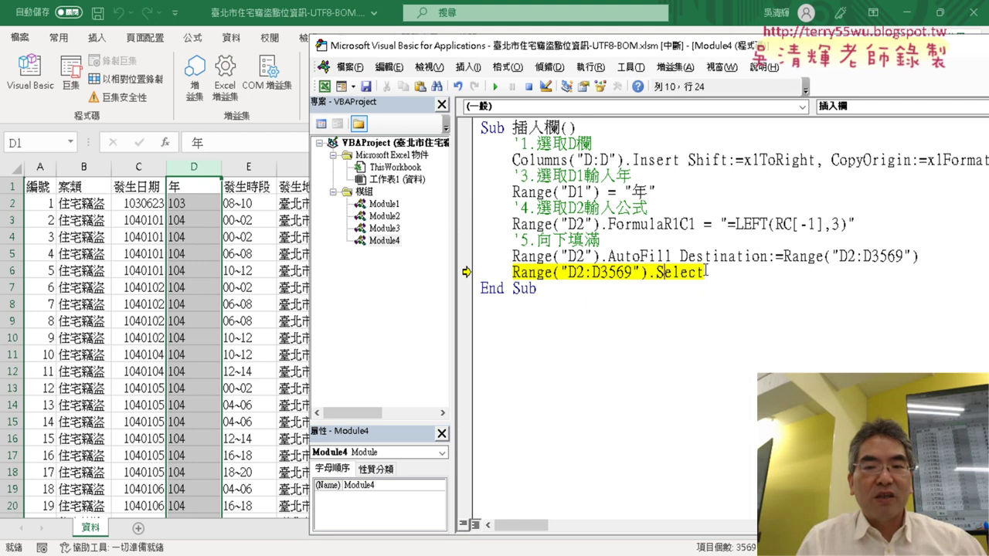
drag(719, 272, 481, 271)
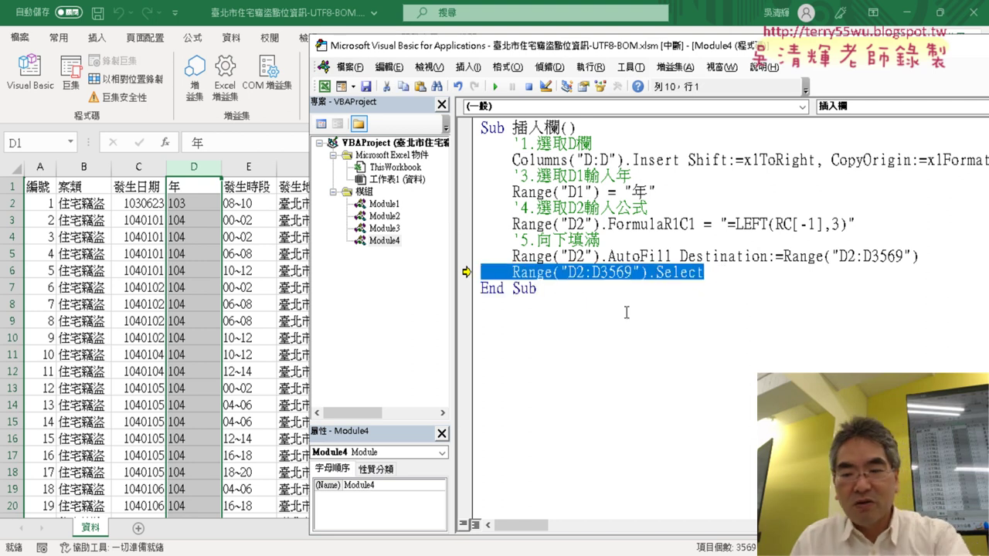
key(Delete)
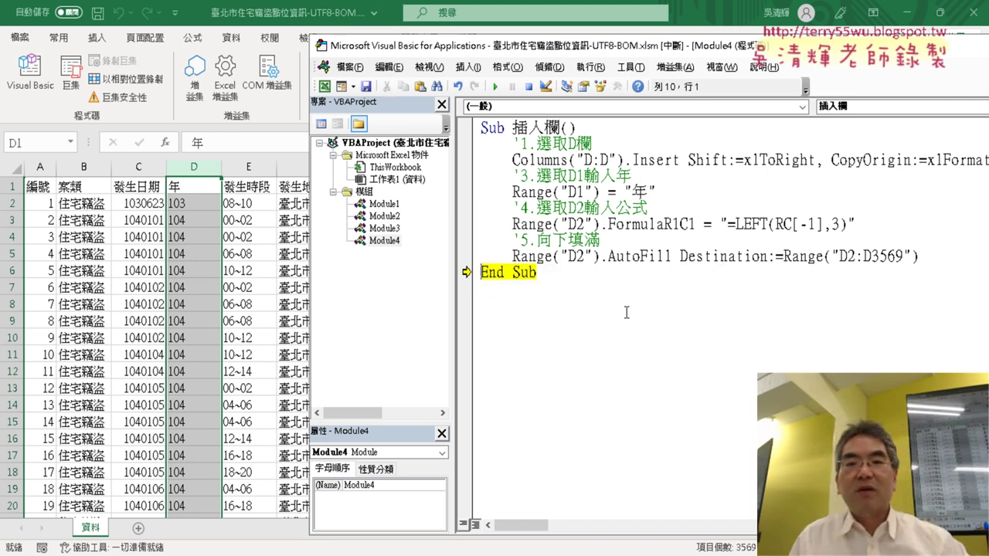
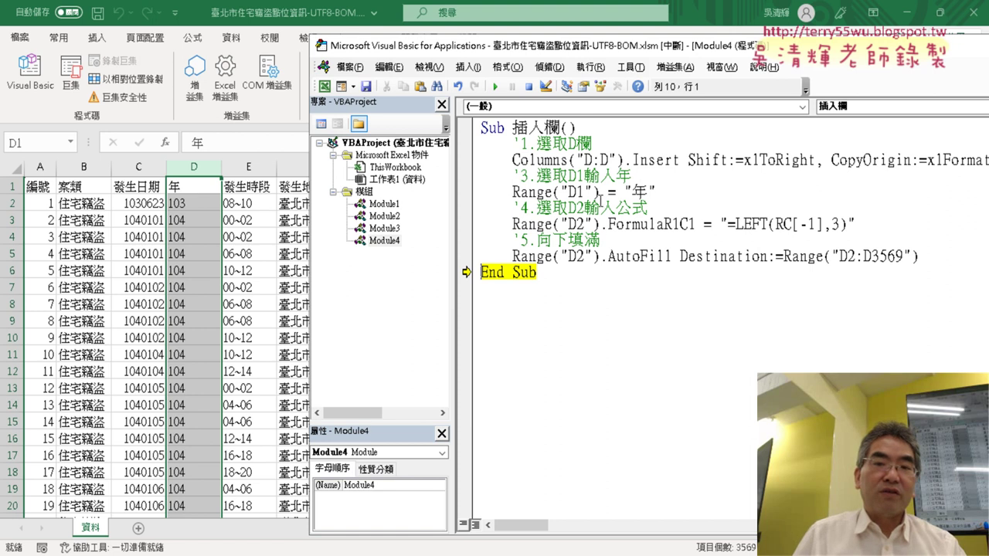
Let the paused 插入欄 macro run to completion so the editor leaves break mode
drag(580, 56, 458, 65)
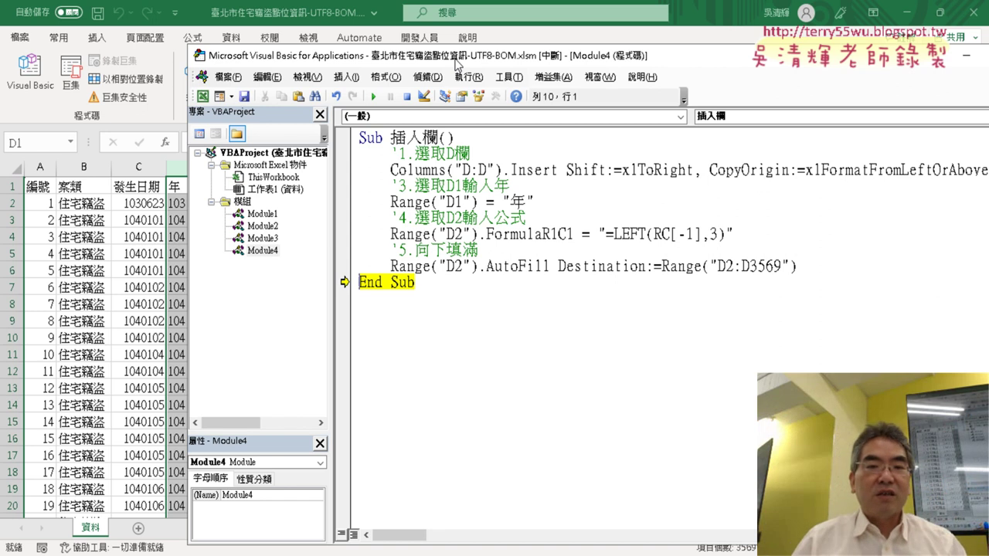
click(374, 97)
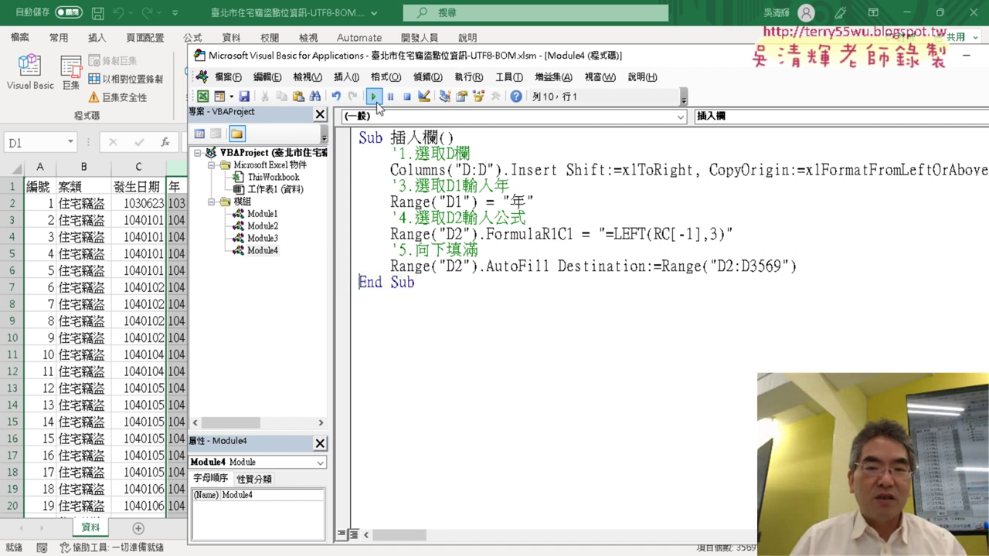
drag(627, 62, 454, 60)
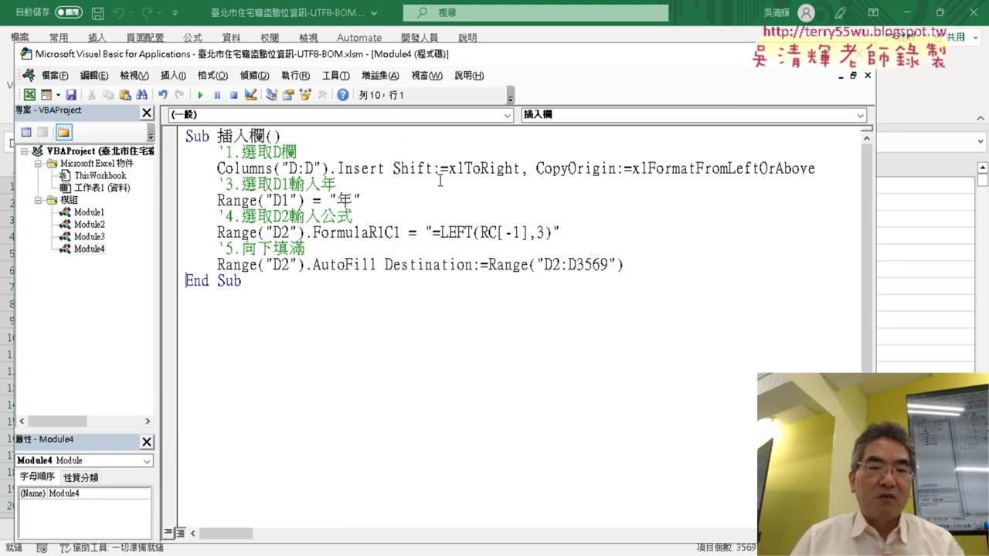
Delete 'Shift:=xlToRight, CopyOrigin:=xlFormatFromLeftOrAbove' so the line reads Columns("D:D").Insert
drag(387, 168, 508, 168)
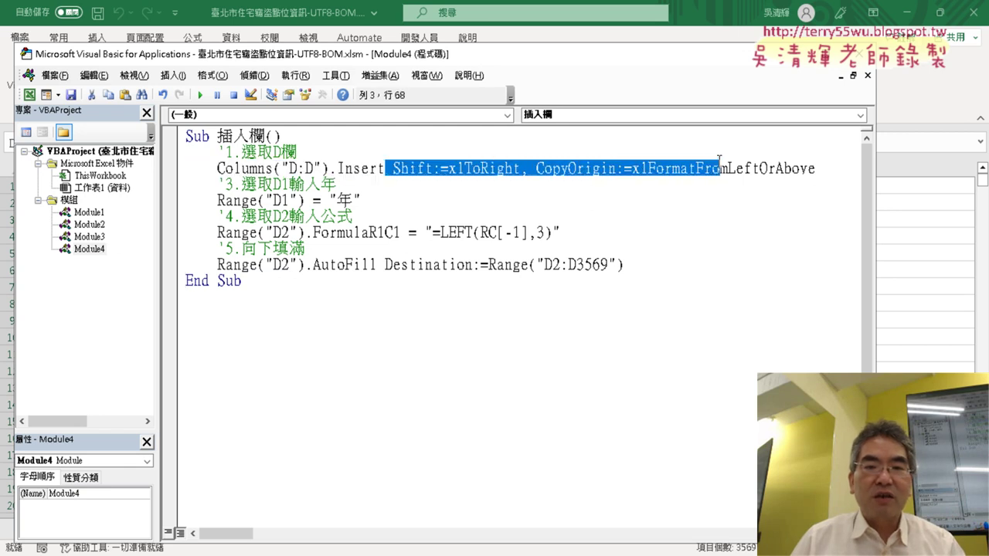
drag(509, 161, 800, 171)
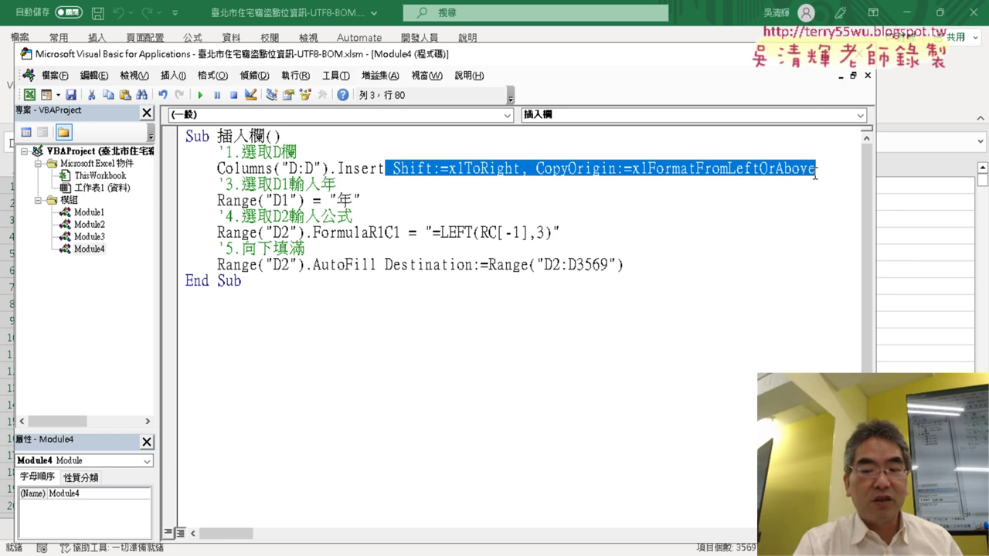
key(Delete)
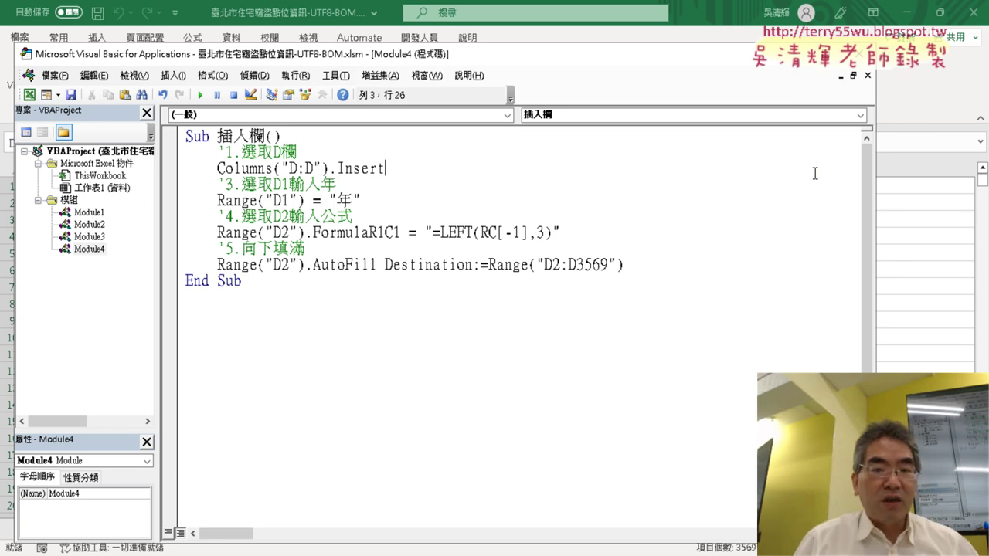
drag(645, 62, 822, 49)
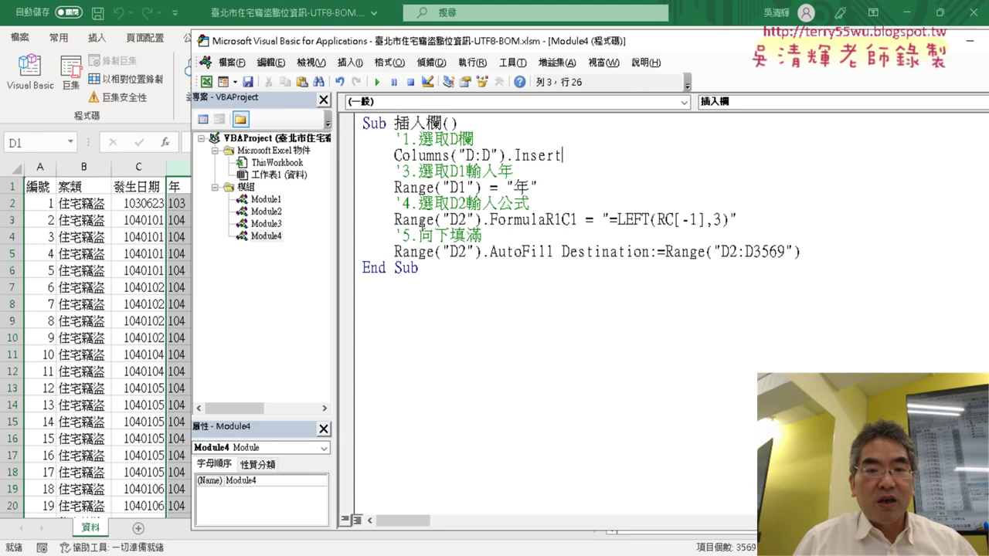
drag(463, 42, 518, 42)
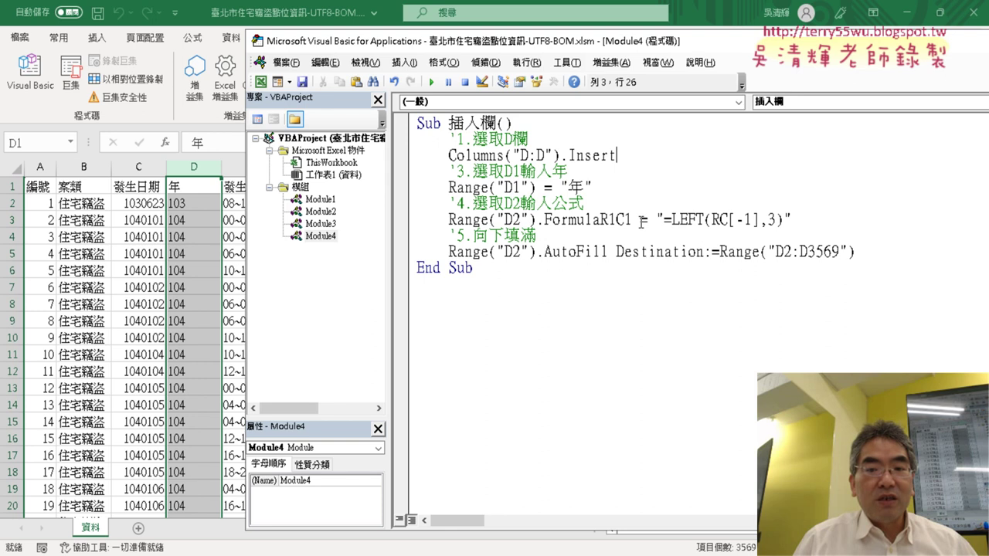
drag(638, 220, 611, 219)
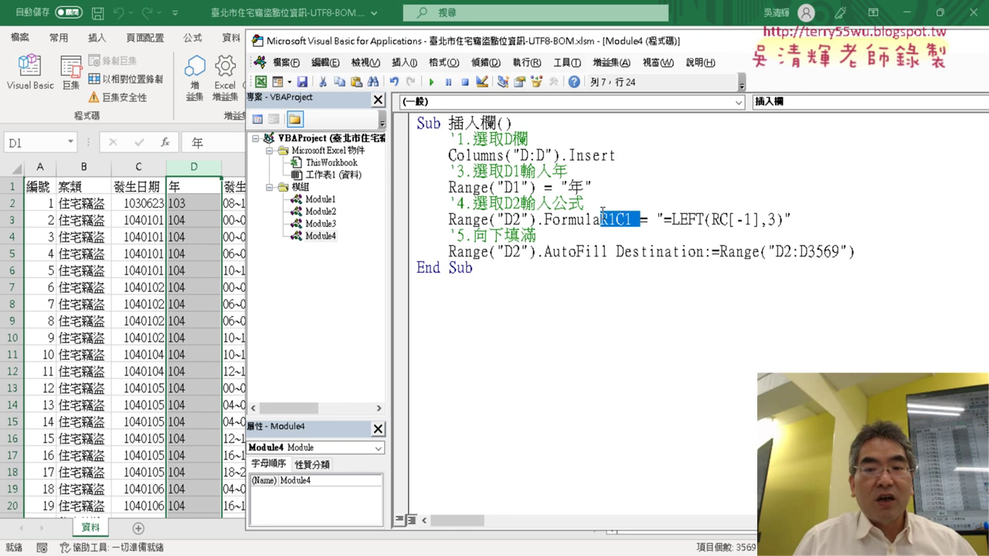
click(680, 207)
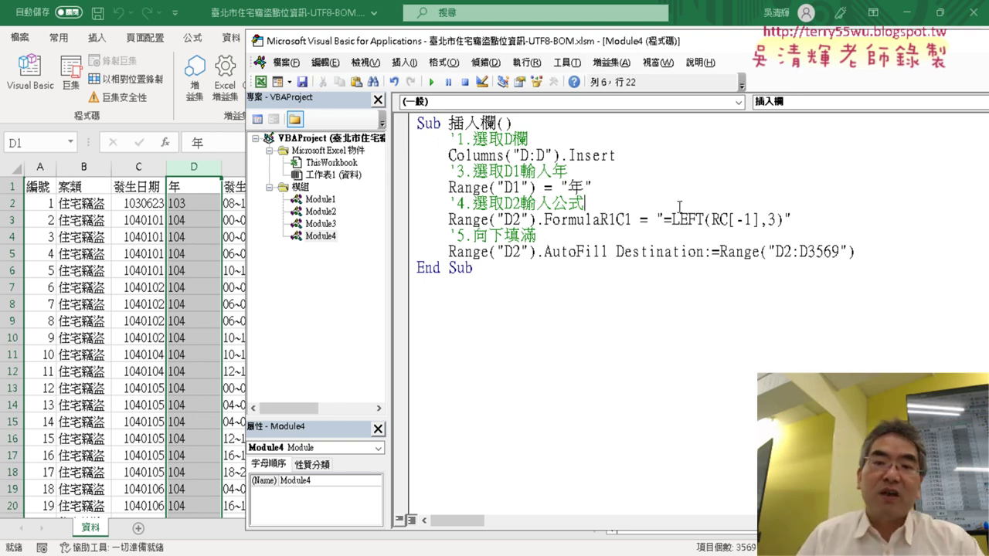
drag(601, 221, 631, 224)
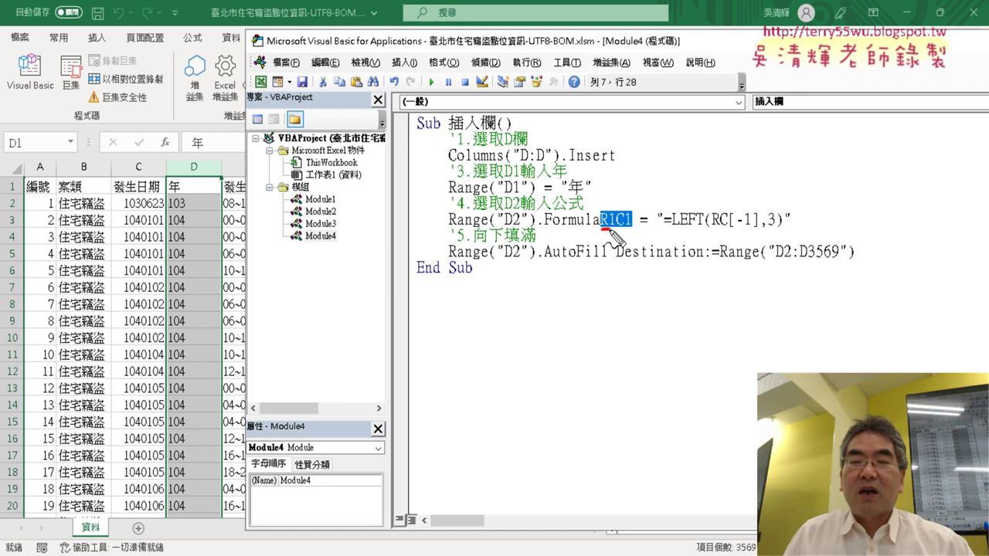
drag(602, 229, 615, 231)
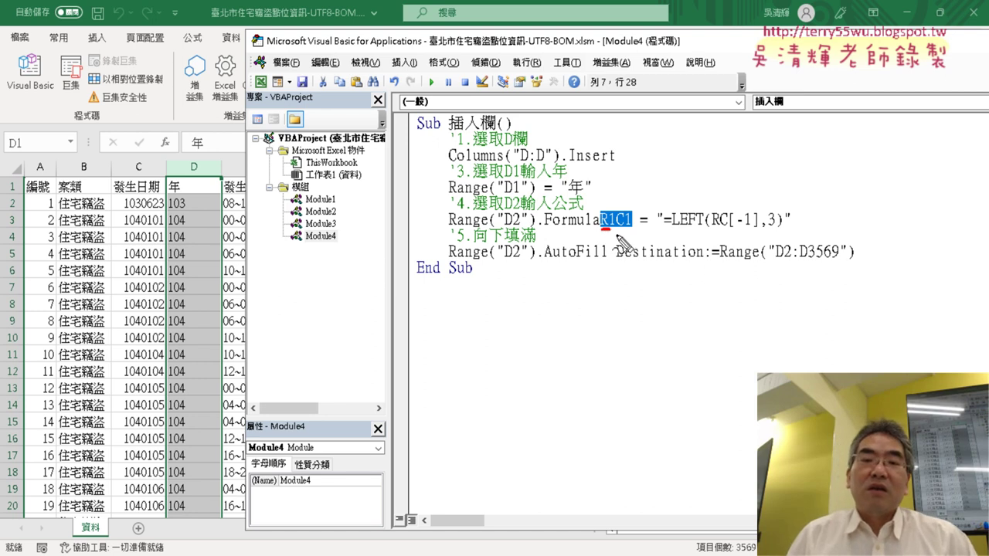
drag(610, 232, 631, 233)
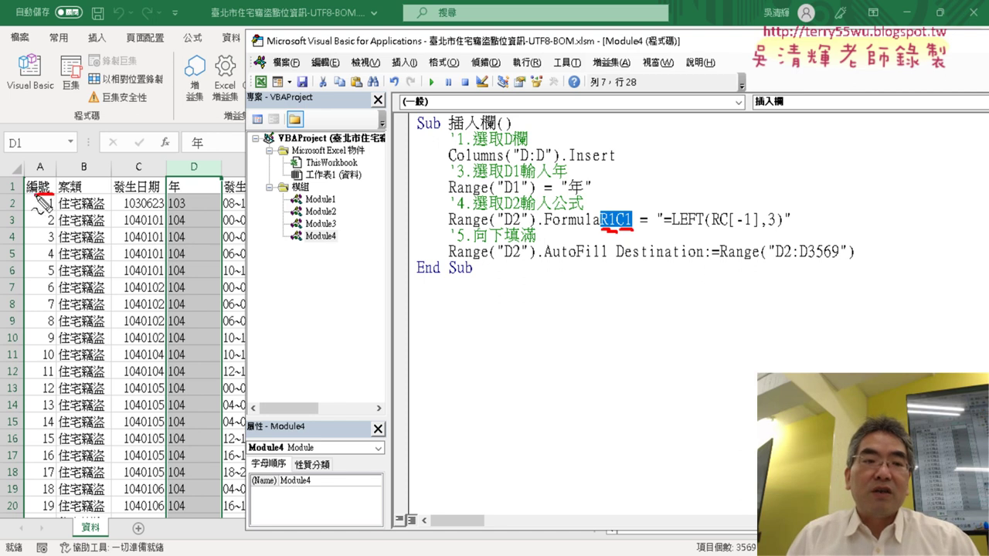
drag(31, 194, 52, 178)
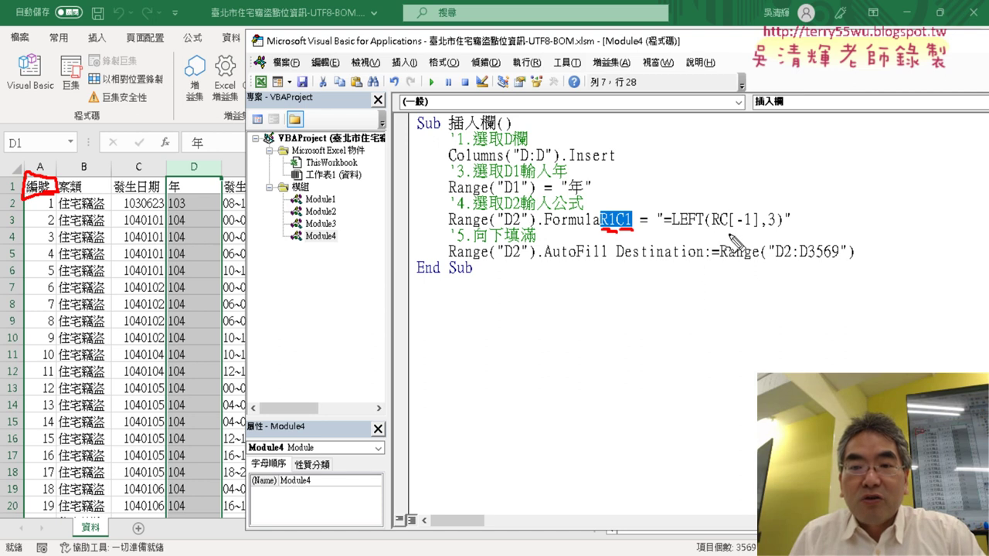
drag(728, 234, 760, 236)
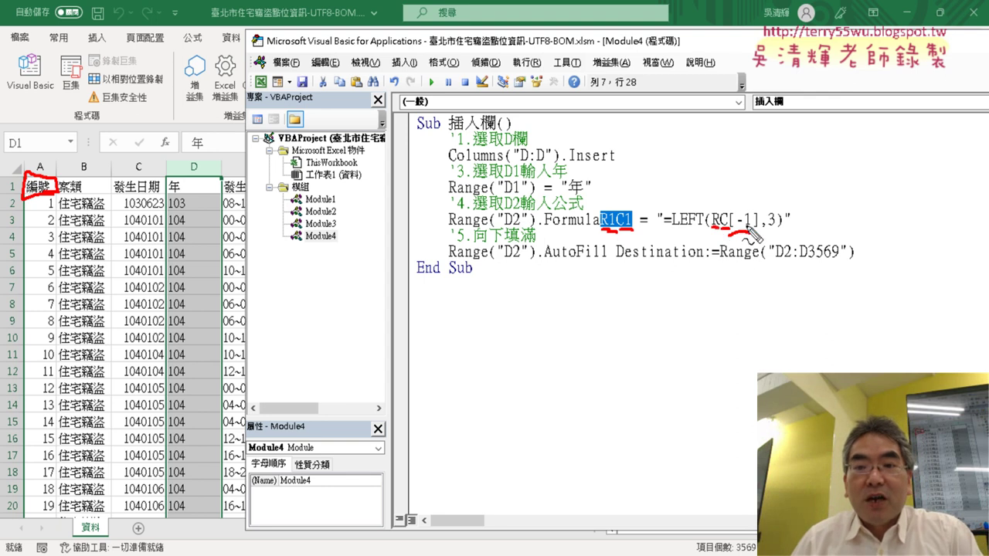
drag(734, 236, 746, 234)
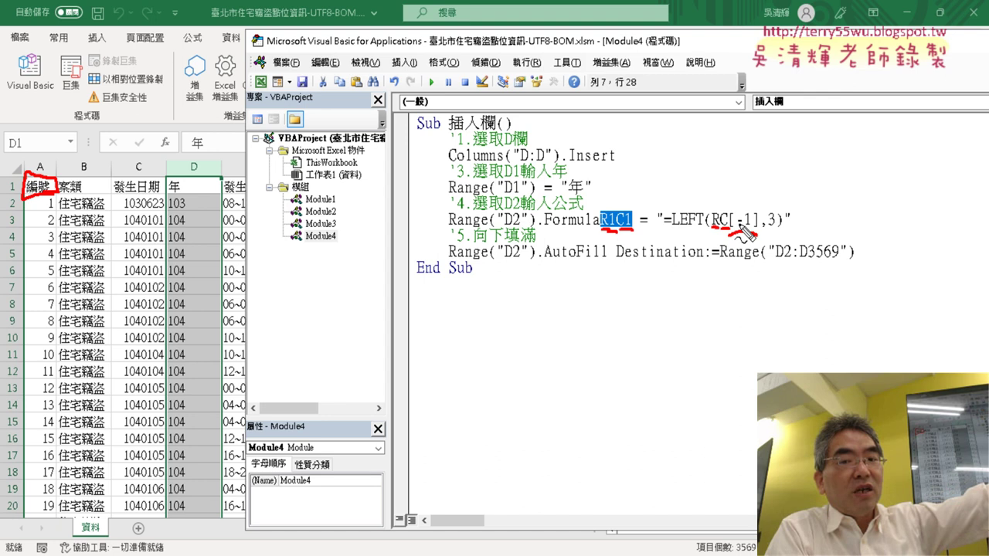
drag(757, 232, 731, 236)
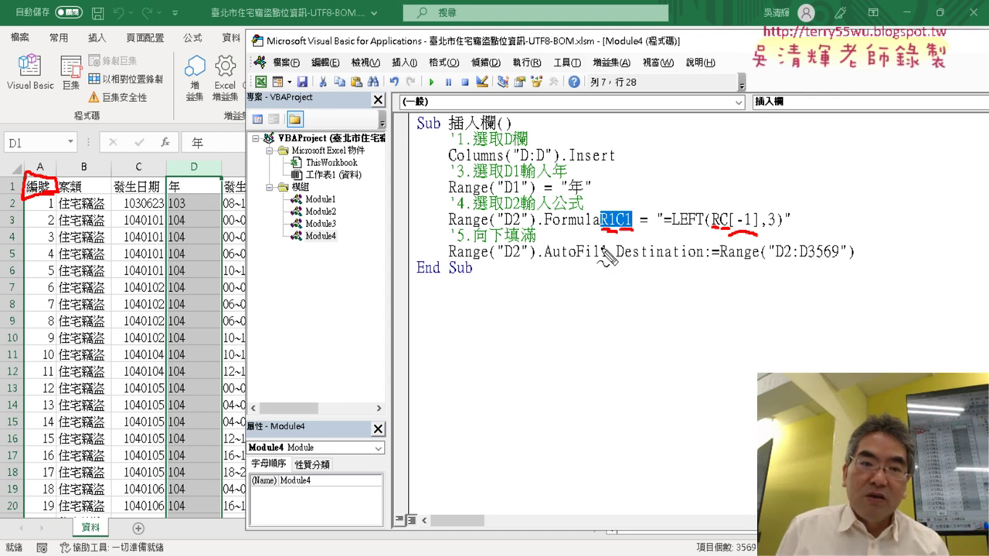
key(Escape)
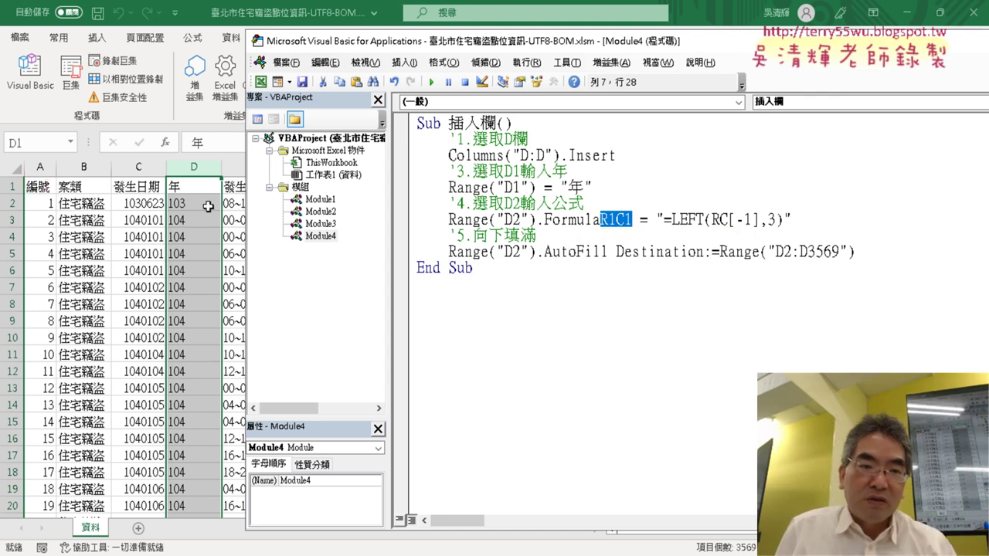
click(189, 203)
click(36, 89)
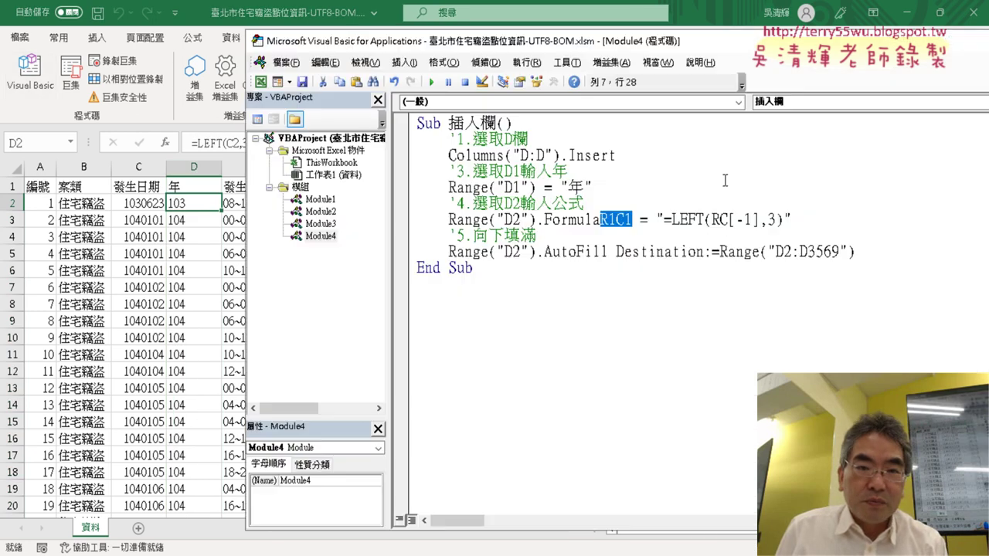
drag(459, 47, 536, 44)
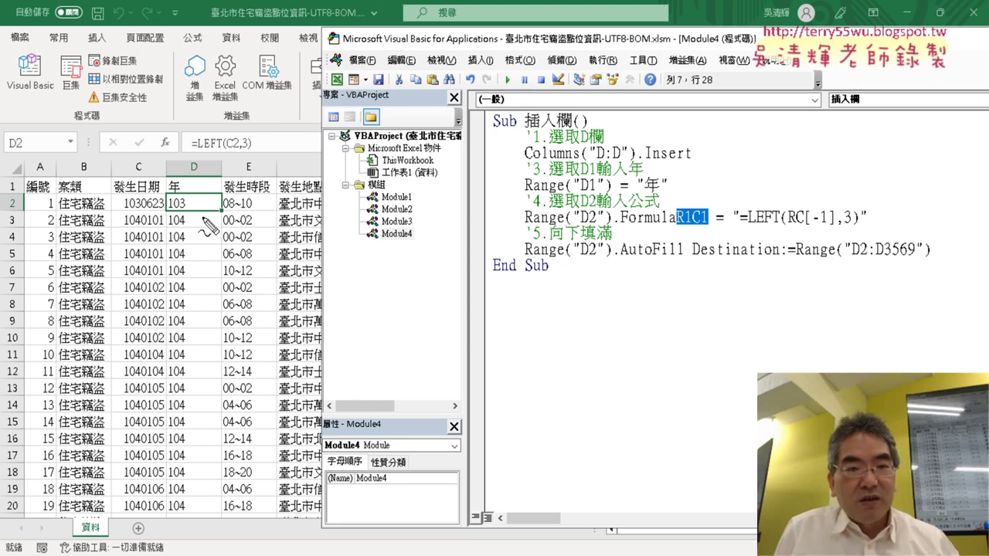
drag(19, 195, 21, 213)
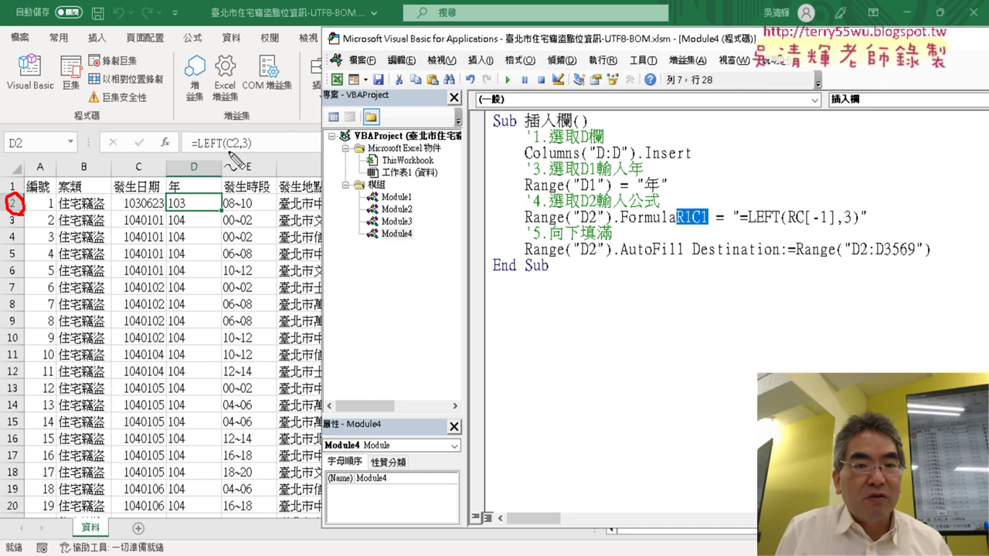
drag(223, 213, 222, 202)
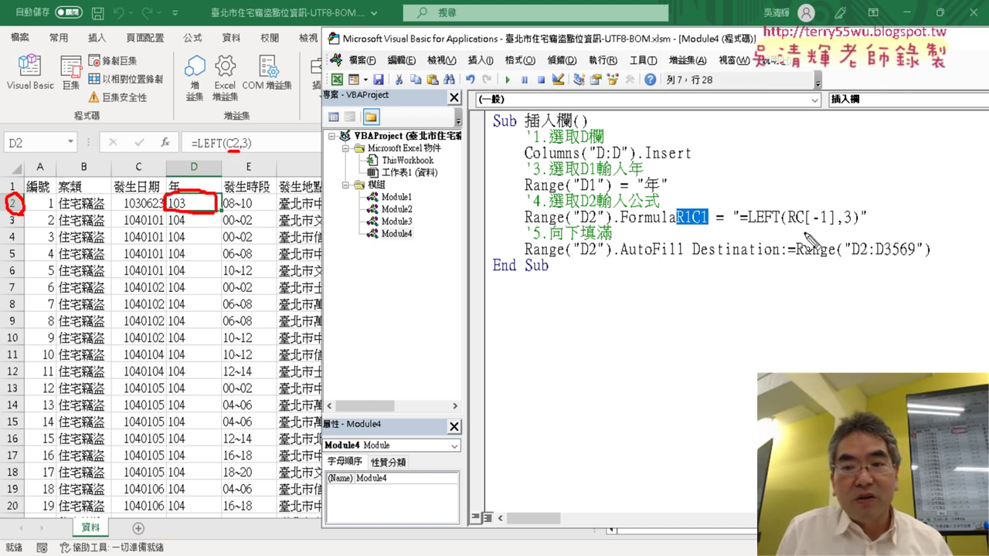
drag(790, 228, 800, 227)
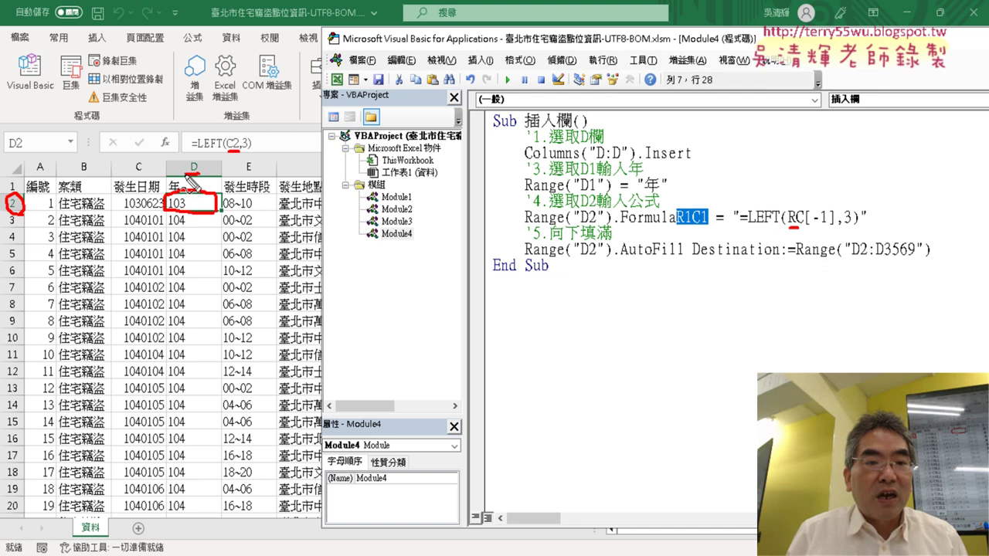
mouse_move(203, 159)
mouse_down()
mouse_move(213, 166)
mouse_move(203, 174)
mouse_up()
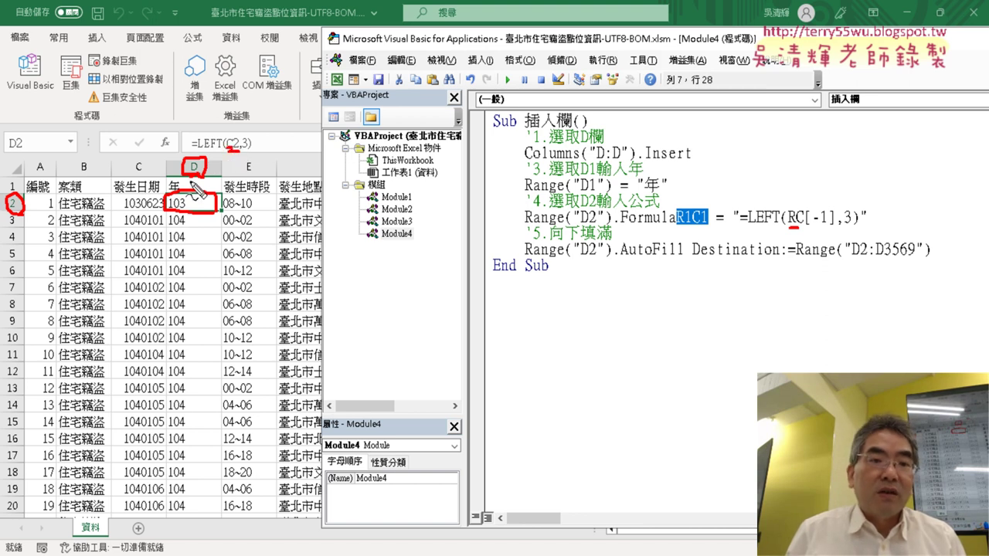
mouse_move(189, 172)
mouse_down()
mouse_move(147, 185)
mouse_move(154, 192)
mouse_up()
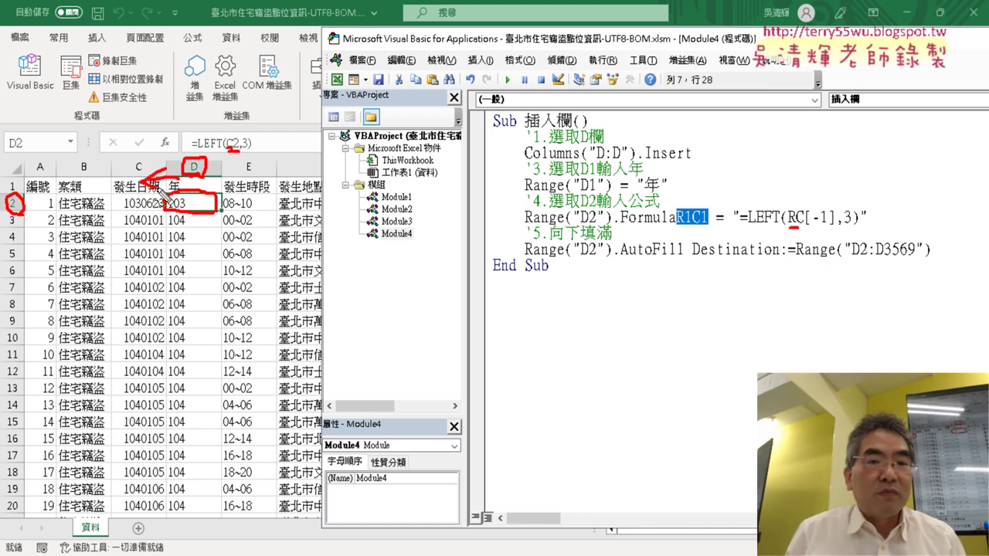
drag(811, 239, 834, 226)
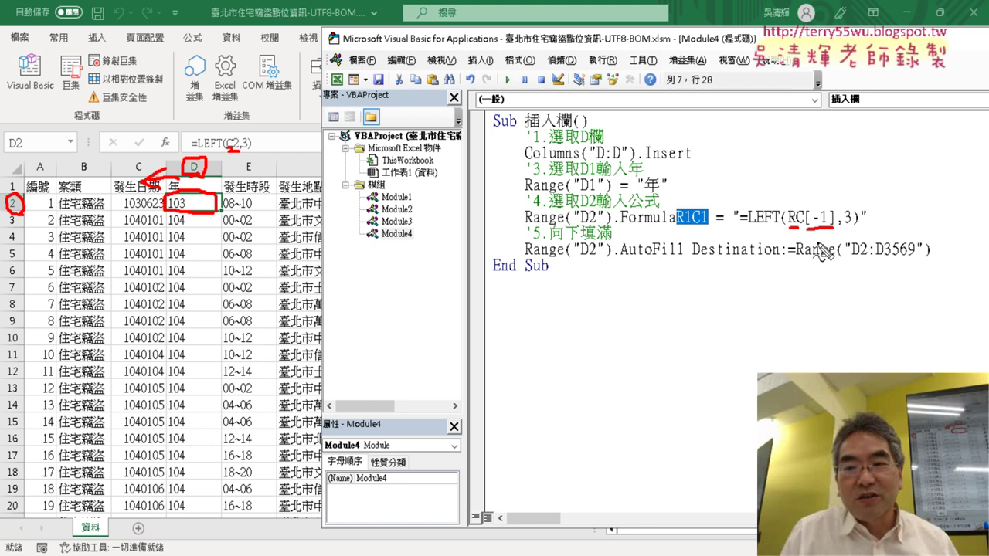
drag(832, 236, 794, 237)
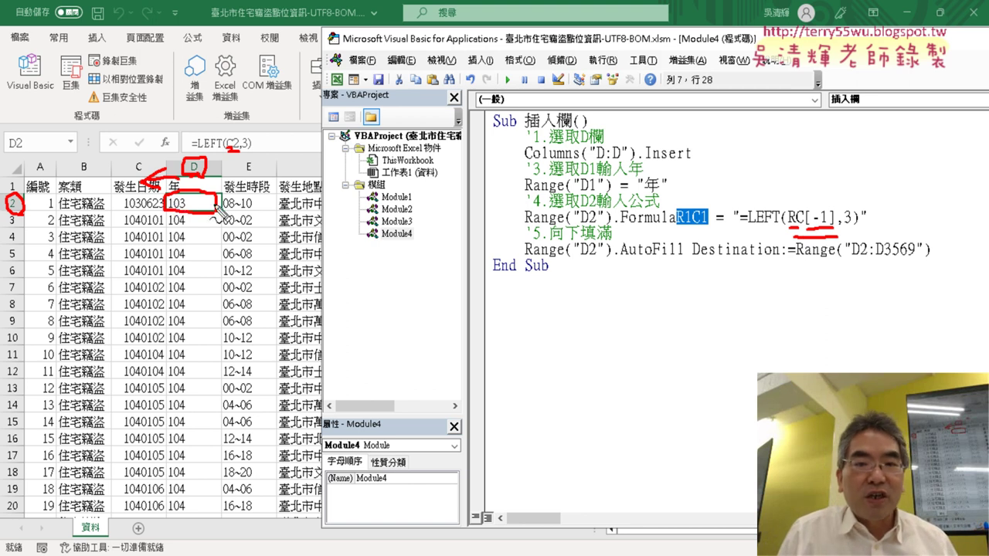
mouse_move(757, 124)
mouse_down()
mouse_move(759, 152)
mouse_move(847, 137)
mouse_move(832, 152)
mouse_up()
mouse_move(871, 126)
mouse_down()
mouse_move(873, 150)
mouse_move(899, 144)
mouse_up()
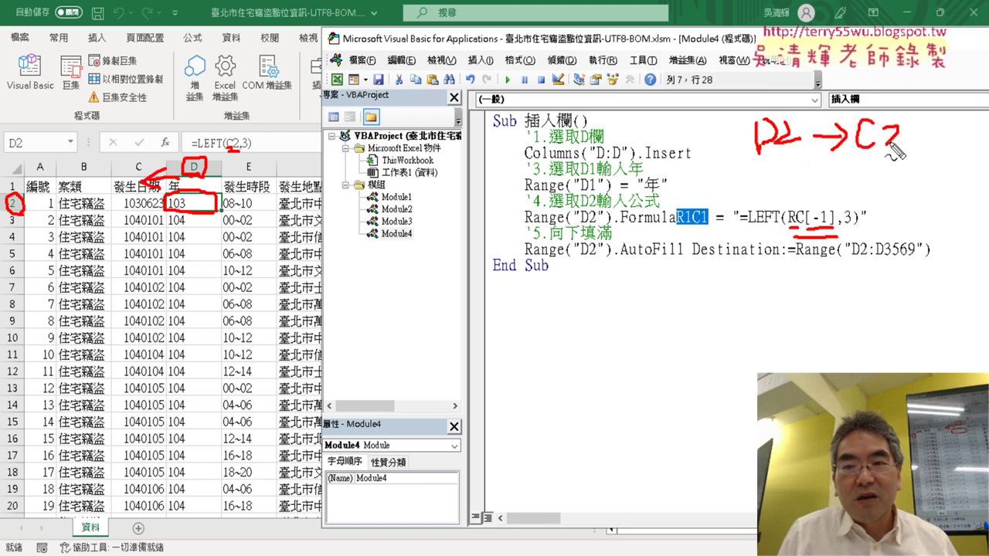
drag(782, 146, 801, 142)
drag(780, 153, 888, 155)
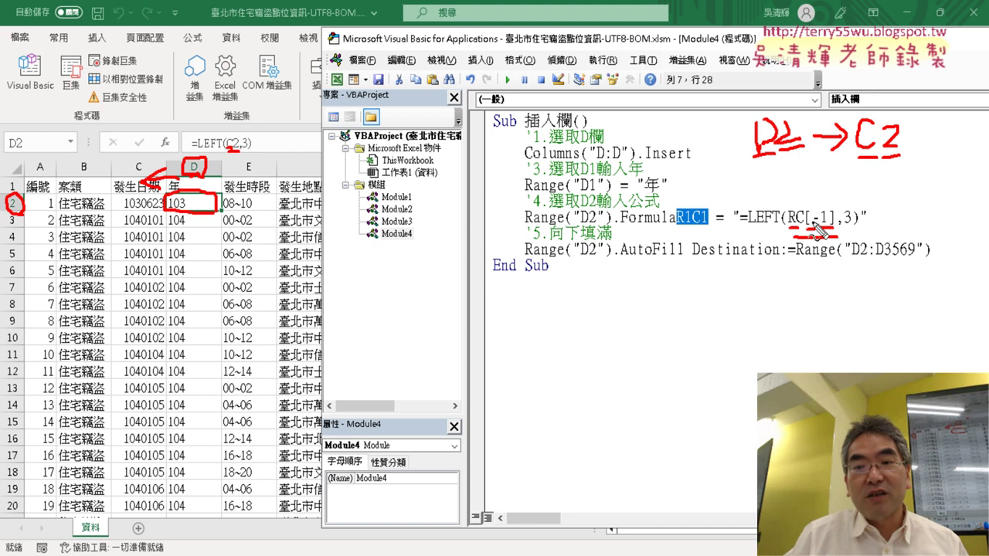
drag(800, 233, 815, 229)
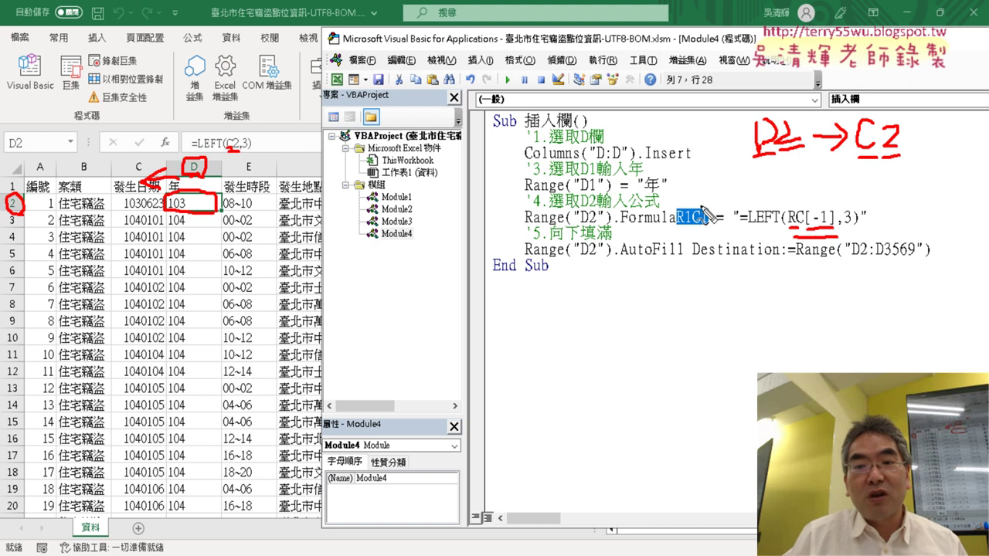
drag(679, 228, 707, 230)
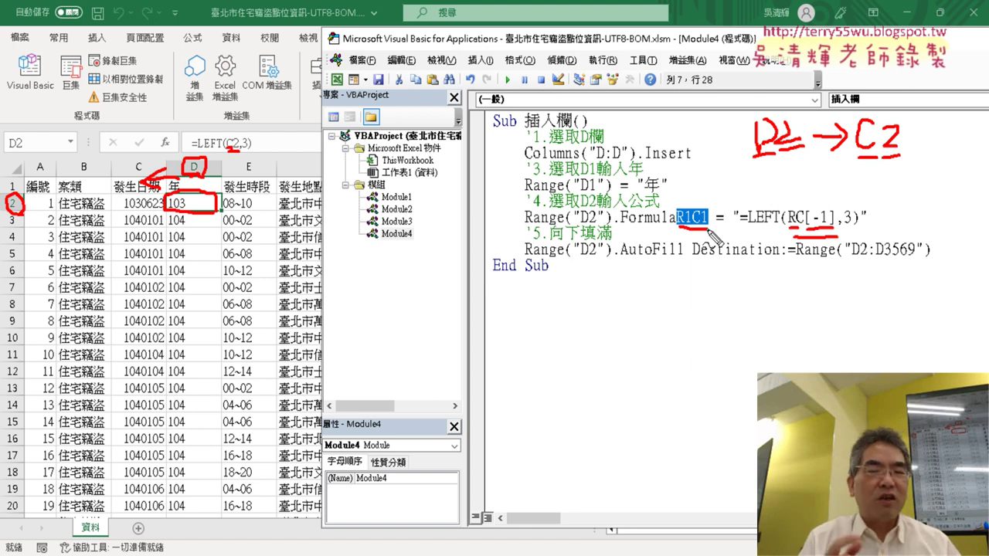
key(Escape)
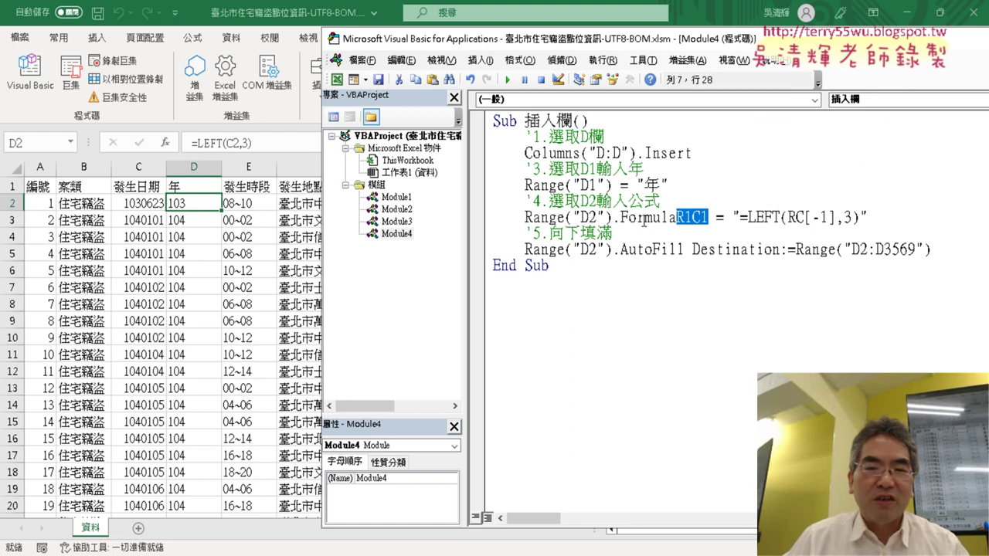
click(627, 219)
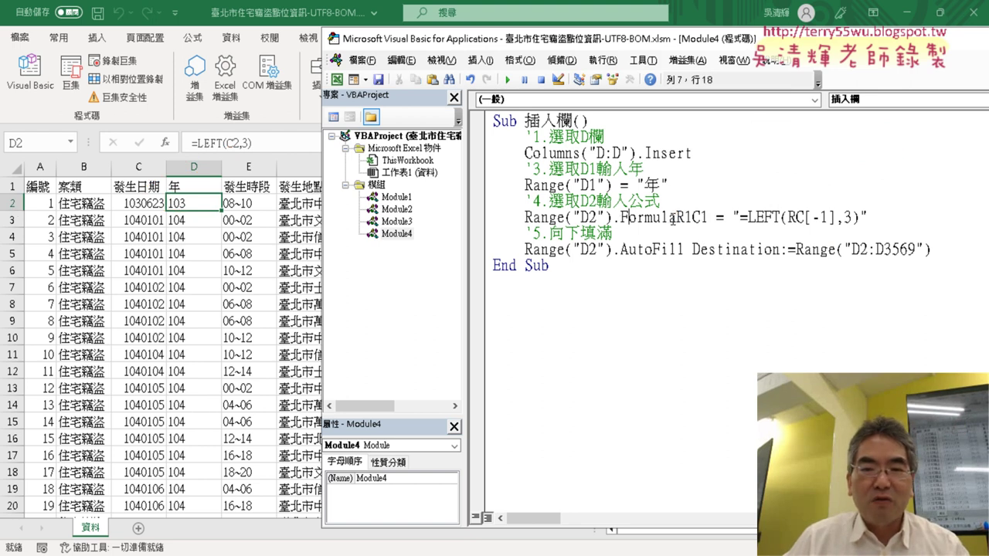
drag(675, 220, 702, 219)
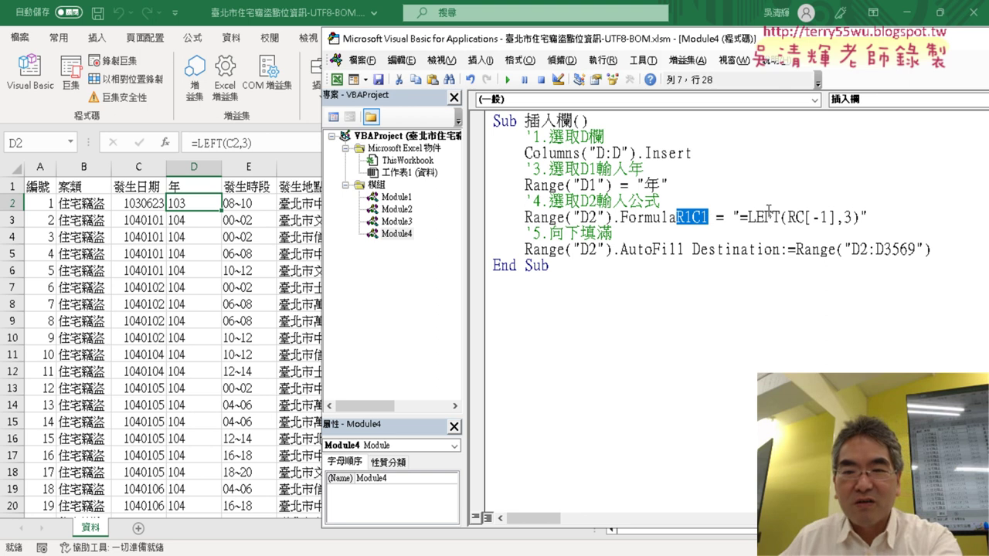
Change D2's .FormulaR1C1 "=LEFT(RC[-1],3)" to .Formula "=LEFT(C2,3)", copied from the sheet
key(Delete)
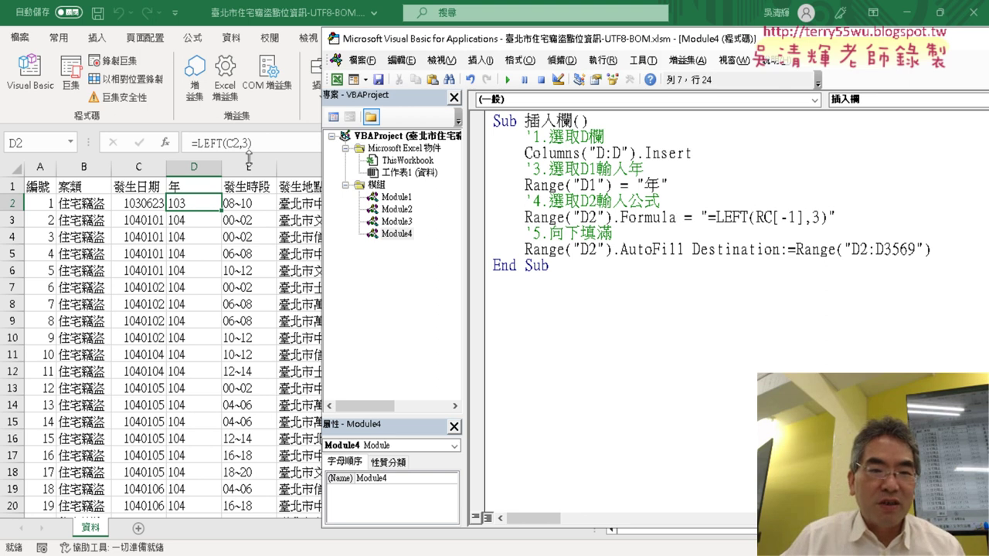
click(249, 147)
drag(251, 146, 197, 145)
key(ctrl+c)
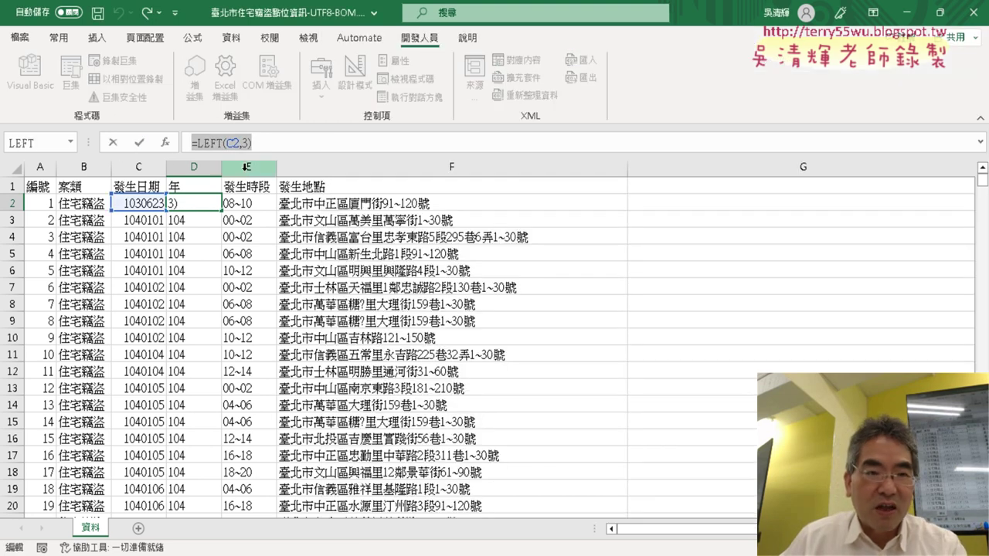
click(114, 143)
key(alt+F11)
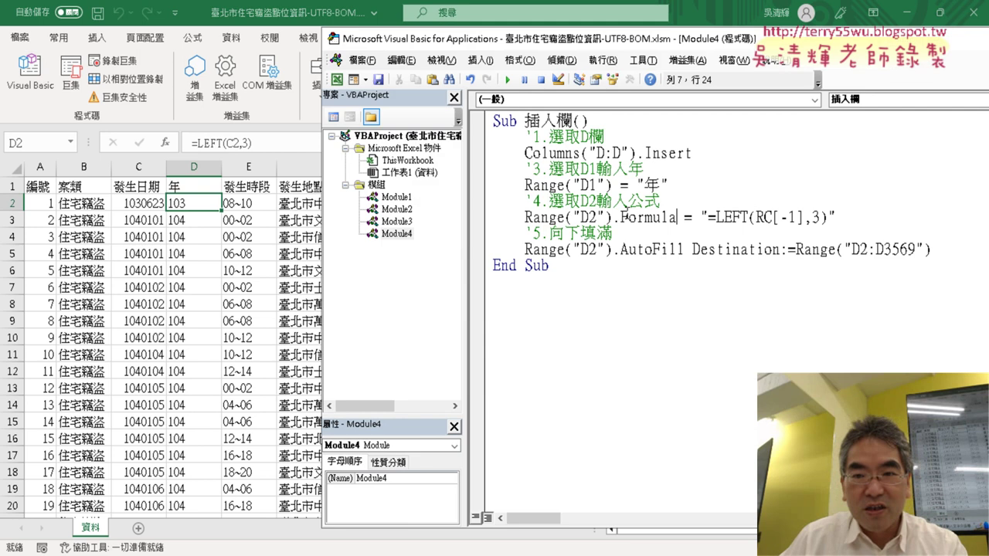
mouse_move(709, 217)
mouse_down()
mouse_move(832, 232)
mouse_move(827, 217)
mouse_up()
key(ctrl+v)
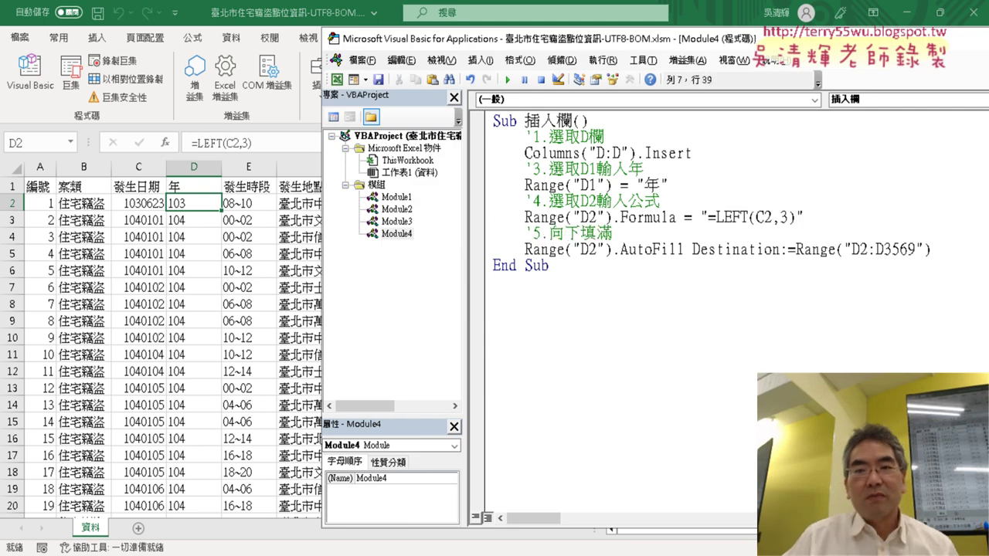
click(741, 317)
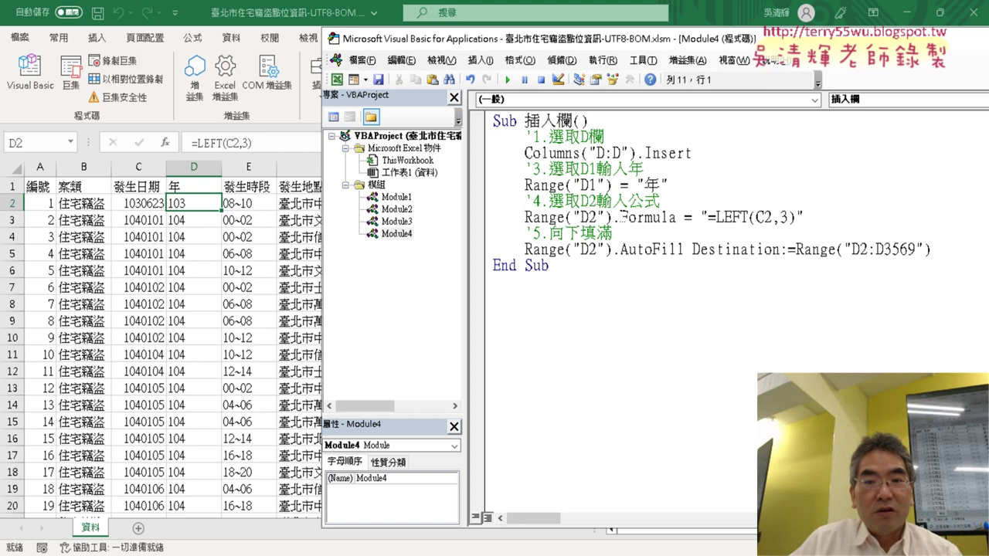
Highlight and annotate the Formula, =LEFT(C2,3) and Columns("D:D").Insert edits, then clear the drawings
drag(676, 219, 635, 218)
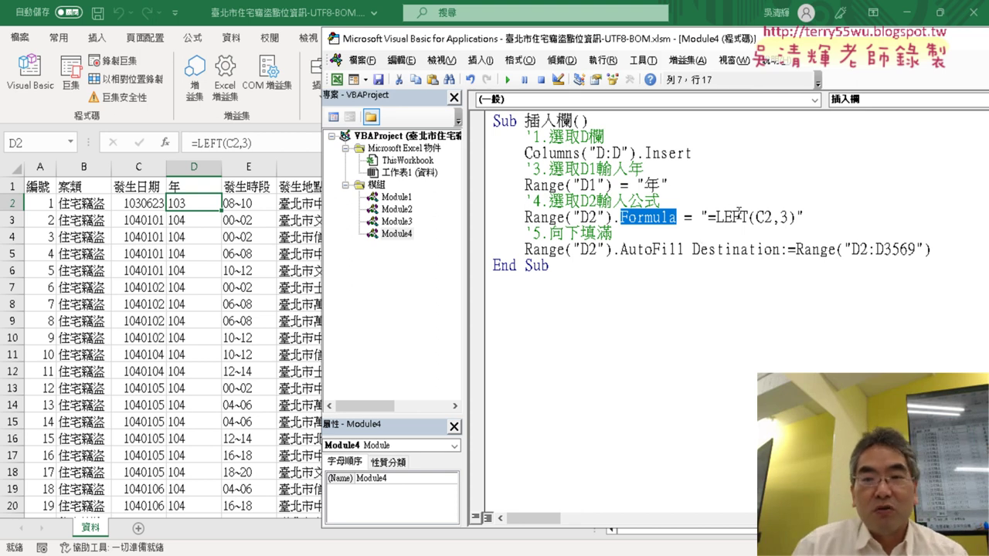
drag(708, 219, 797, 220)
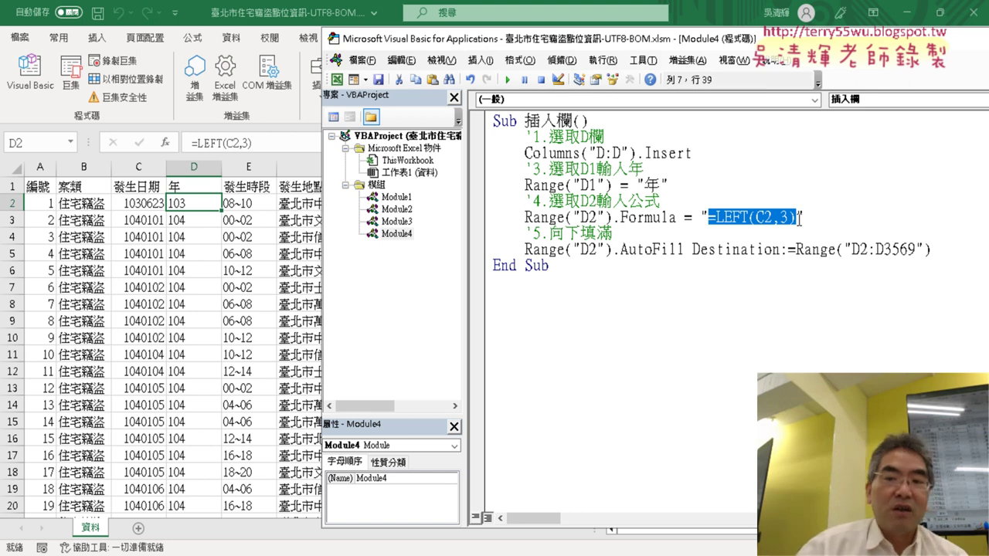
click(780, 265)
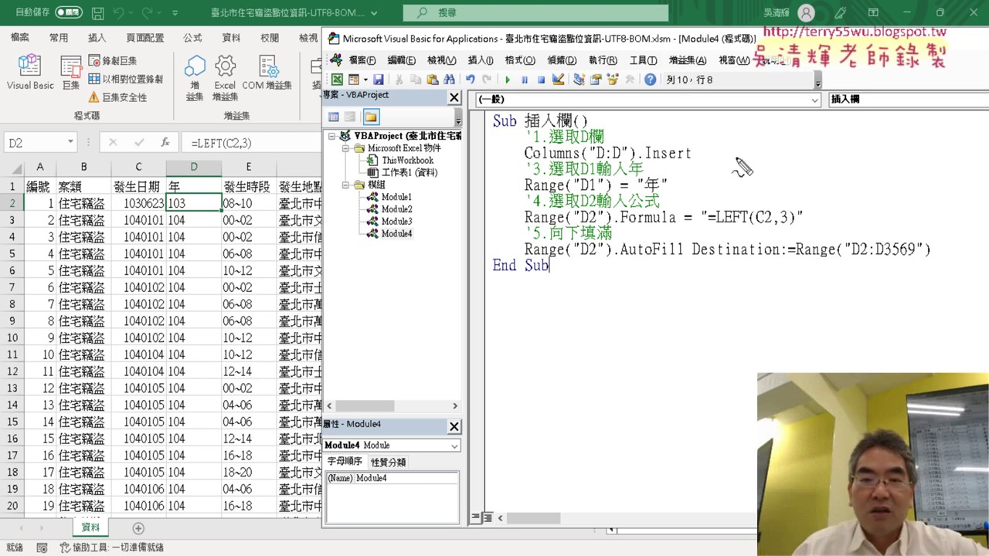
mouse_move(815, 161)
mouse_down()
mouse_move(890, 113)
mouse_move(799, 164)
mouse_up()
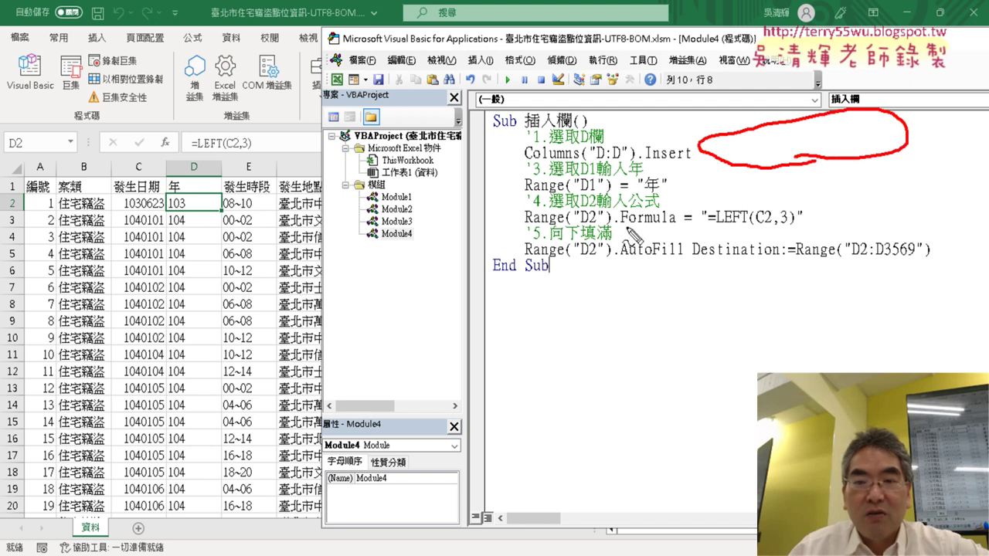
drag(623, 226, 789, 225)
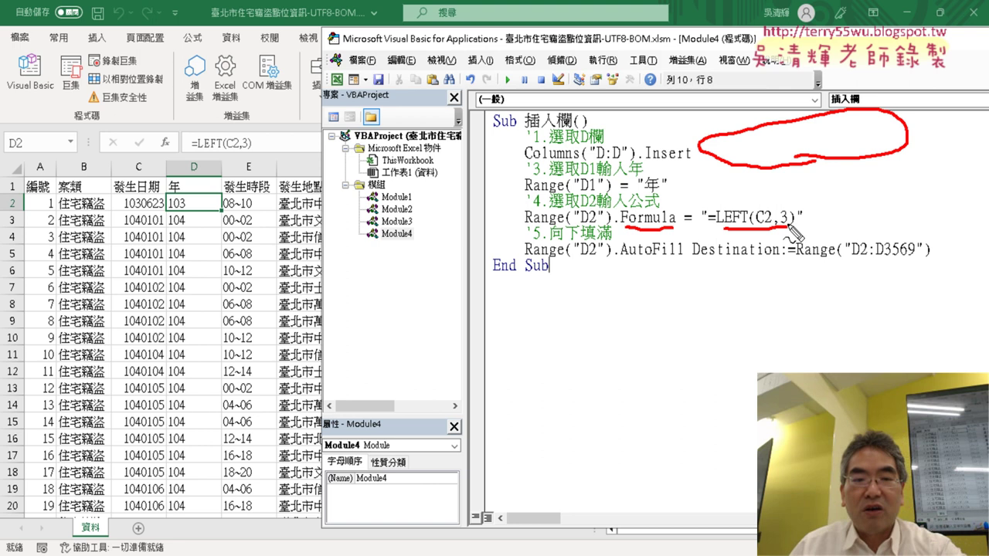
key(Escape)
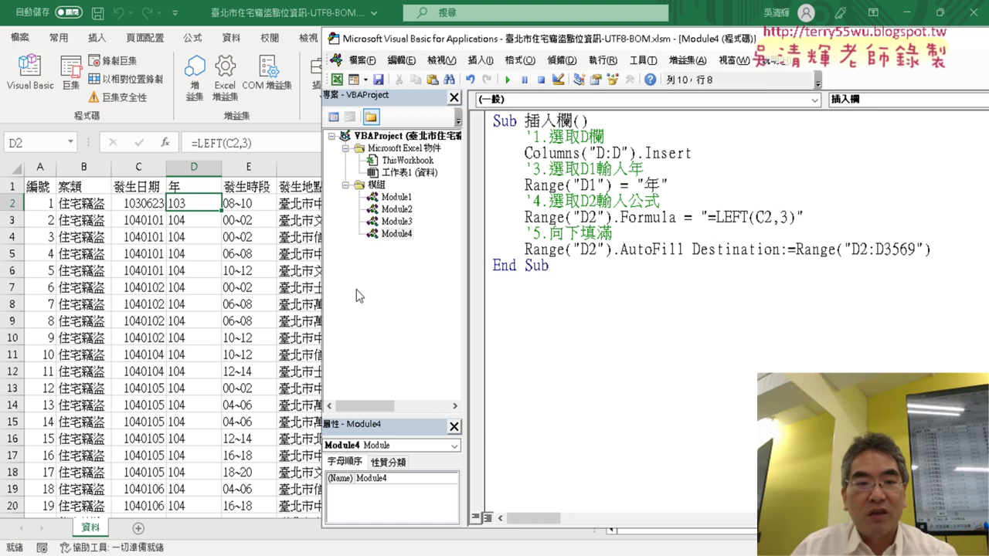
Delete the previously inserted 年 column D from the worksheet
click(189, 166)
right_click(192, 217)
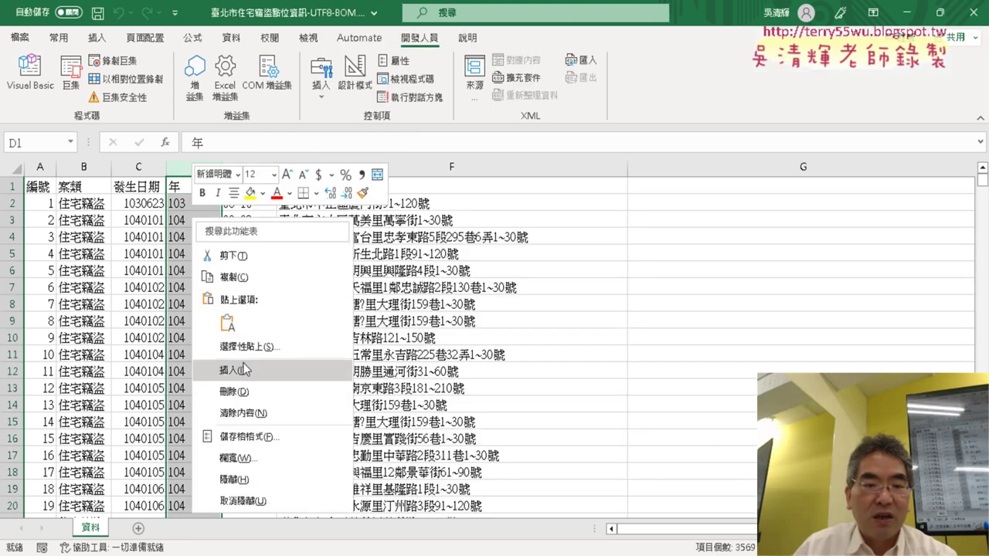
key(Escape)
key(ctrl+minus)
key(alt+F11)
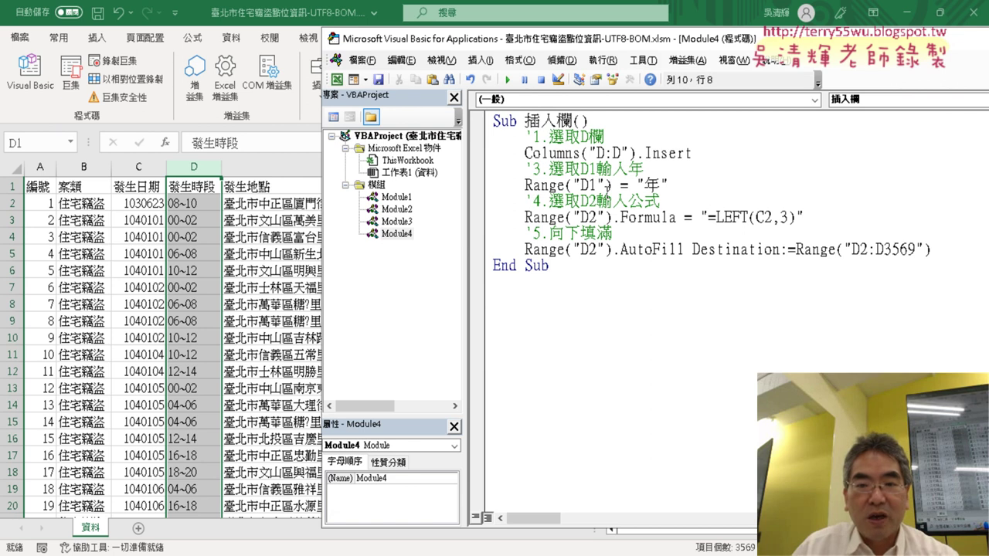
Step through 插入欄 with F8, checking that D1 gets 年 and column D fills with years
click(606, 186)
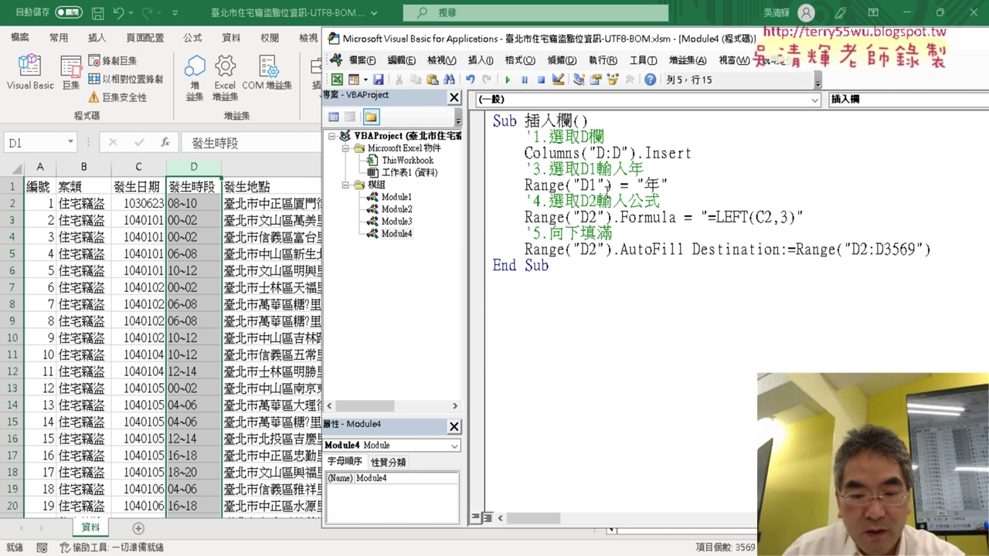
key(F8)
key(F8)
key(F8)
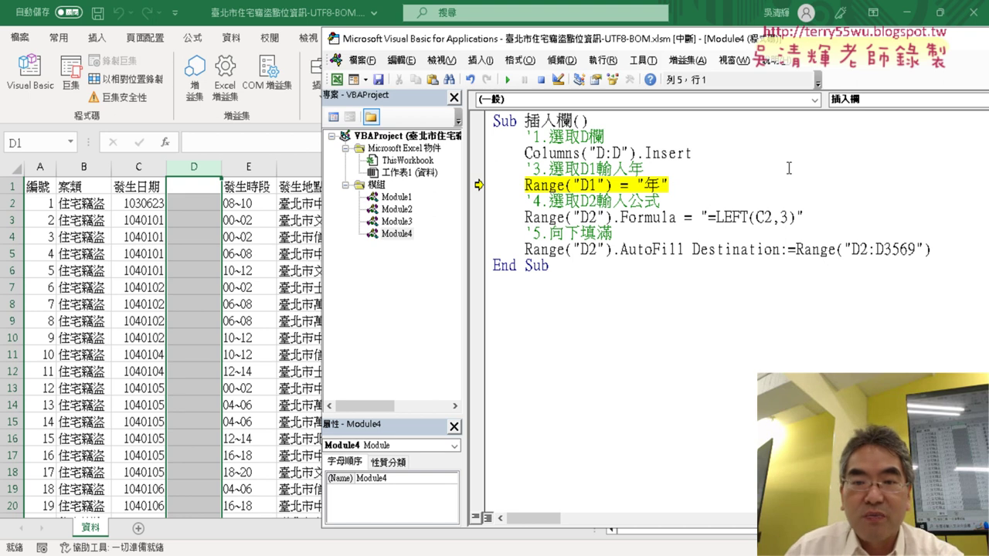
key(F8)
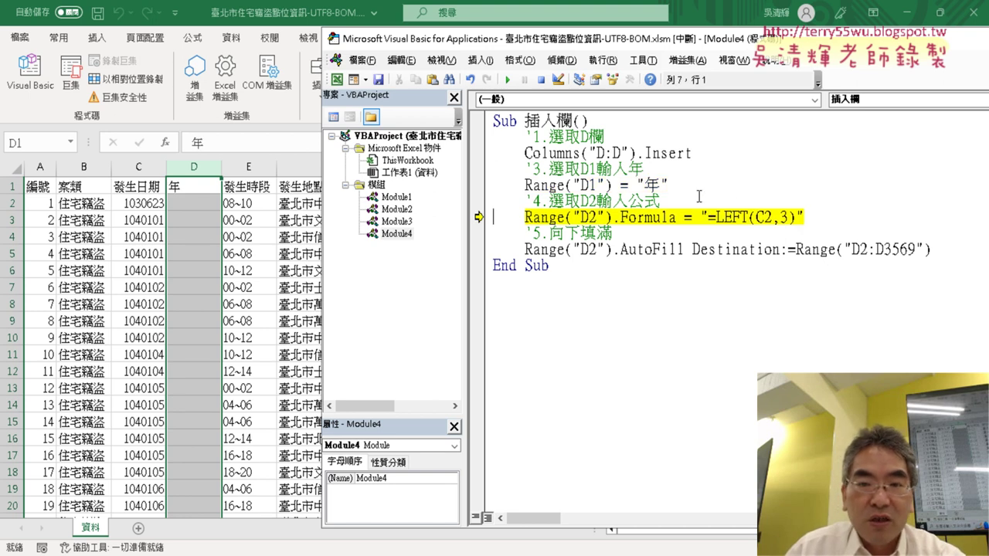
key(F8)
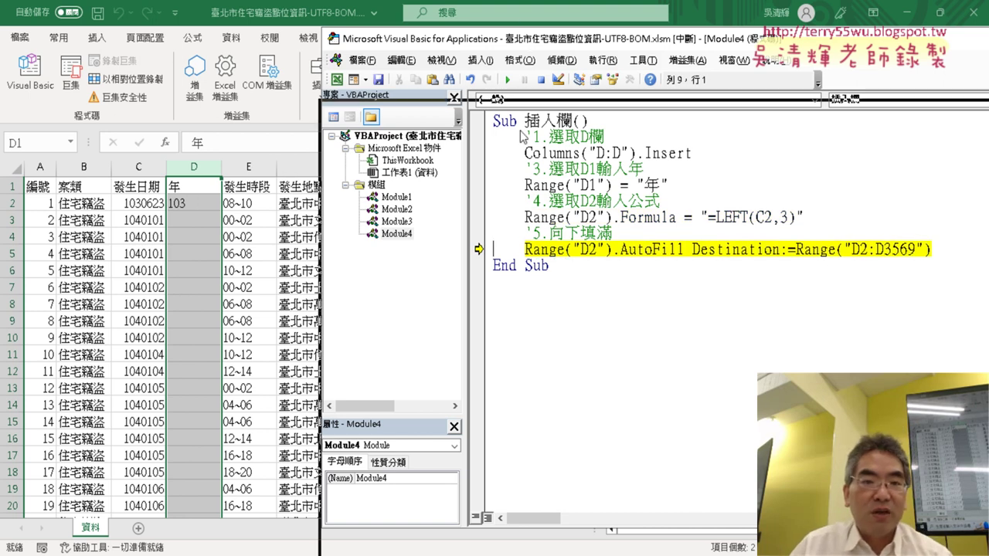
drag(463, 39, 446, 206)
click(196, 205)
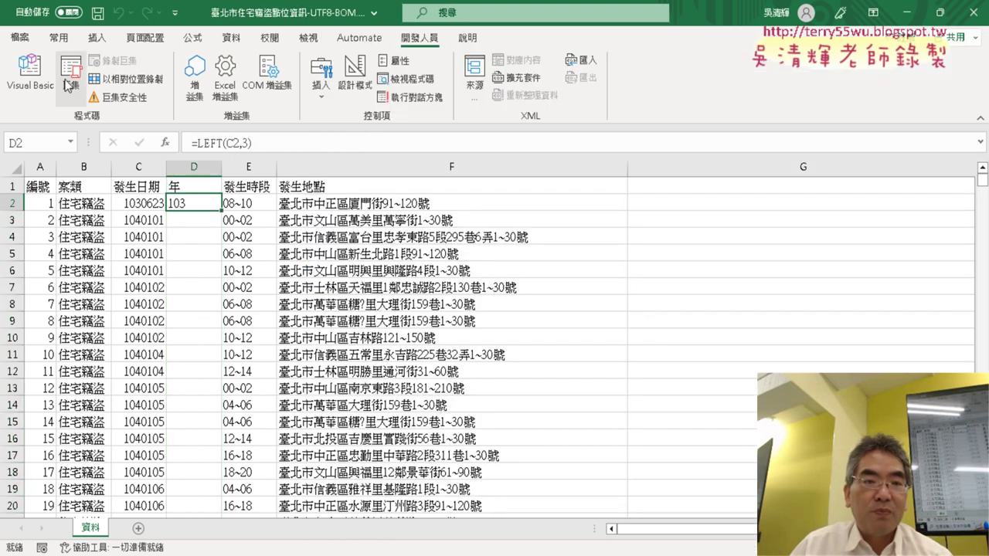
click(30, 74)
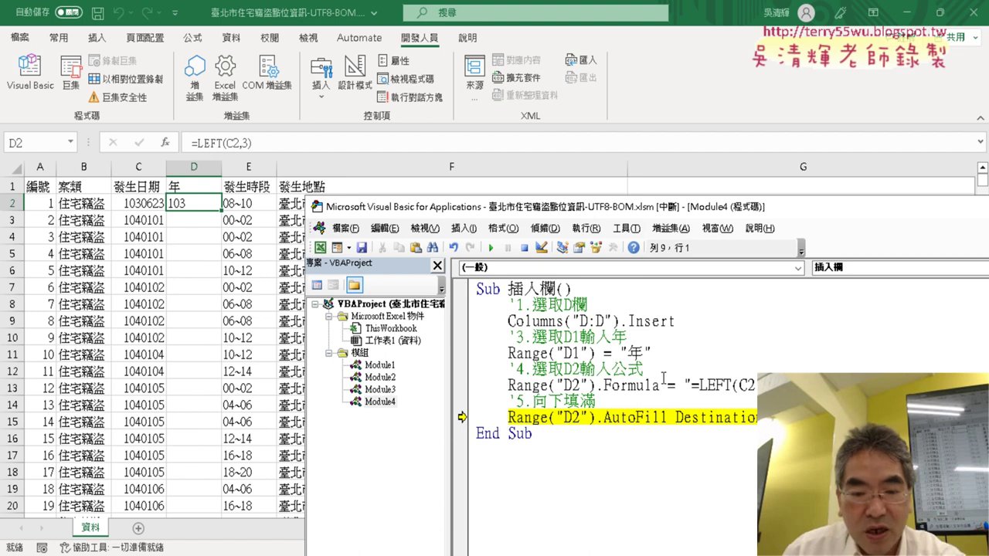
key(F8)
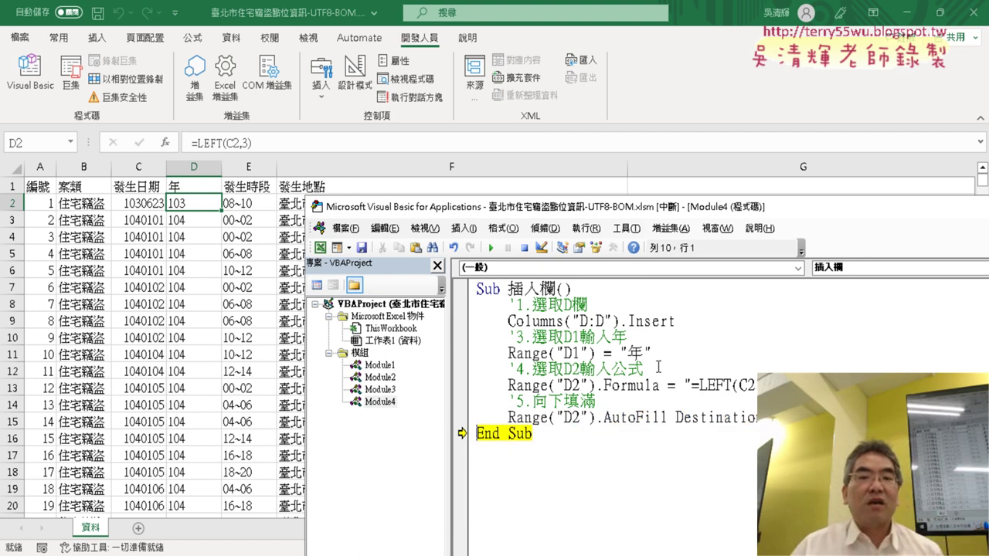
Select all the macro code and copy it
drag(651, 199, 527, 23)
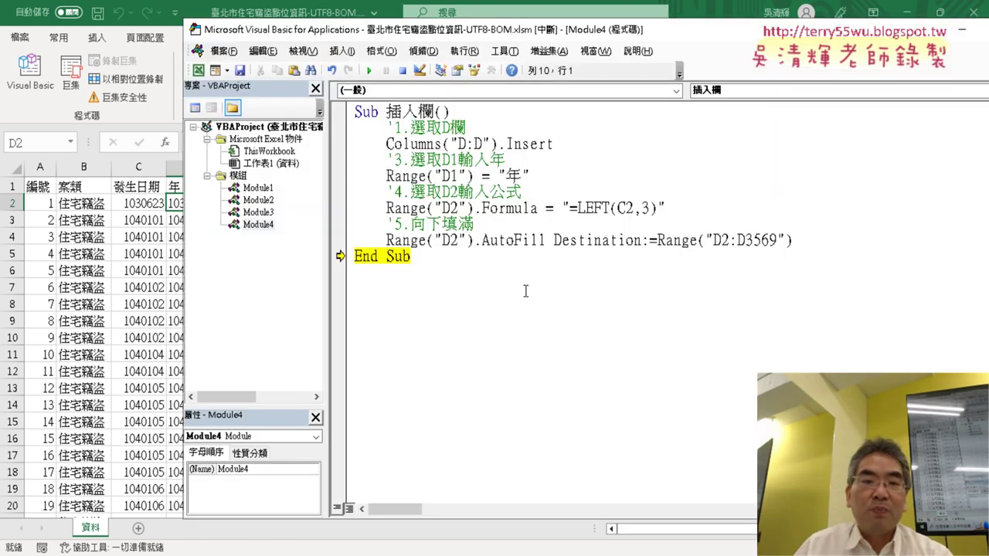
drag(412, 309, 309, 110)
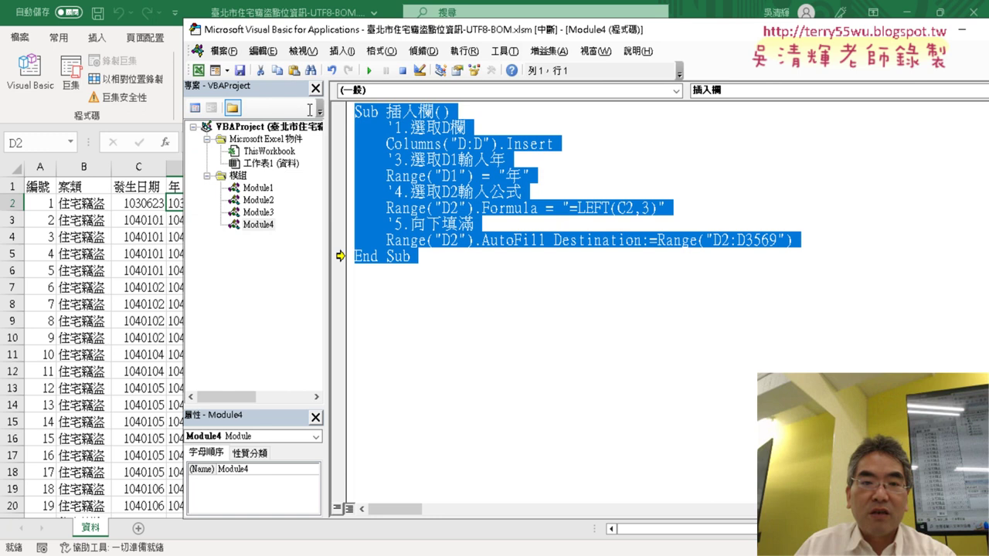
right_click(423, 202)
click(454, 226)
click(555, 184)
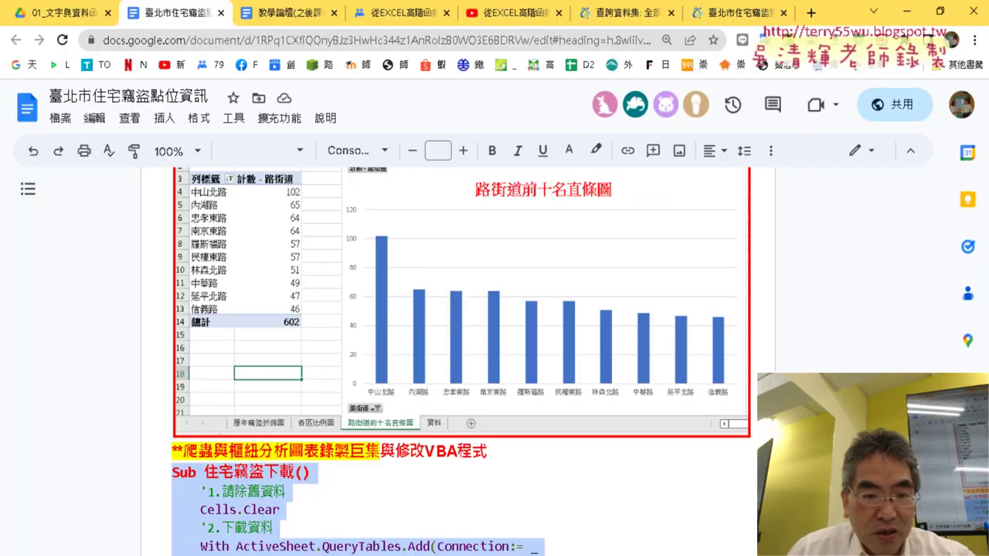
Add an empty line below the 用VBA自行撰寫 heading in the notes
scroll(475, 463, down, 3)
scroll(514, 438, down, 3)
scroll(525, 424, down, 3)
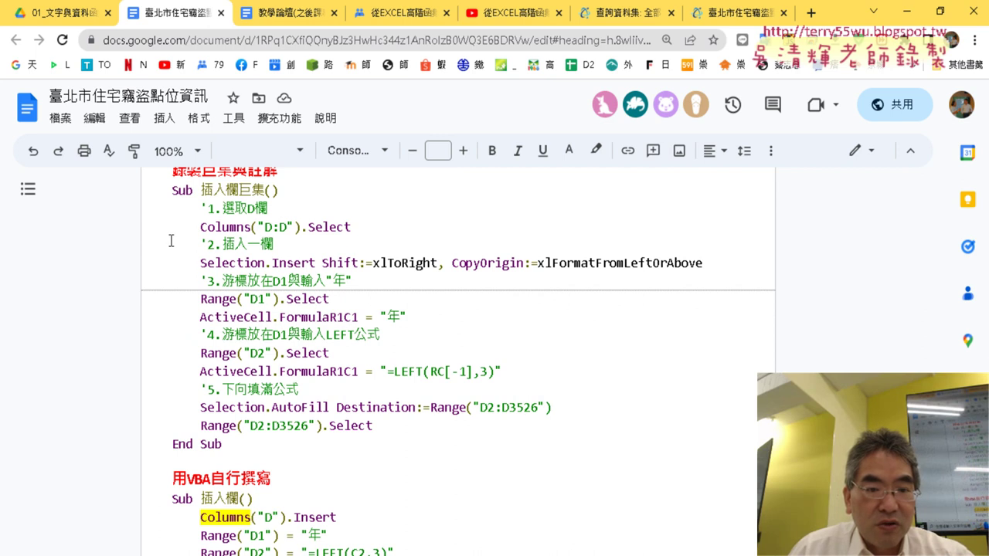
scroll(350, 303, down, 2)
scroll(350, 304, down, 1)
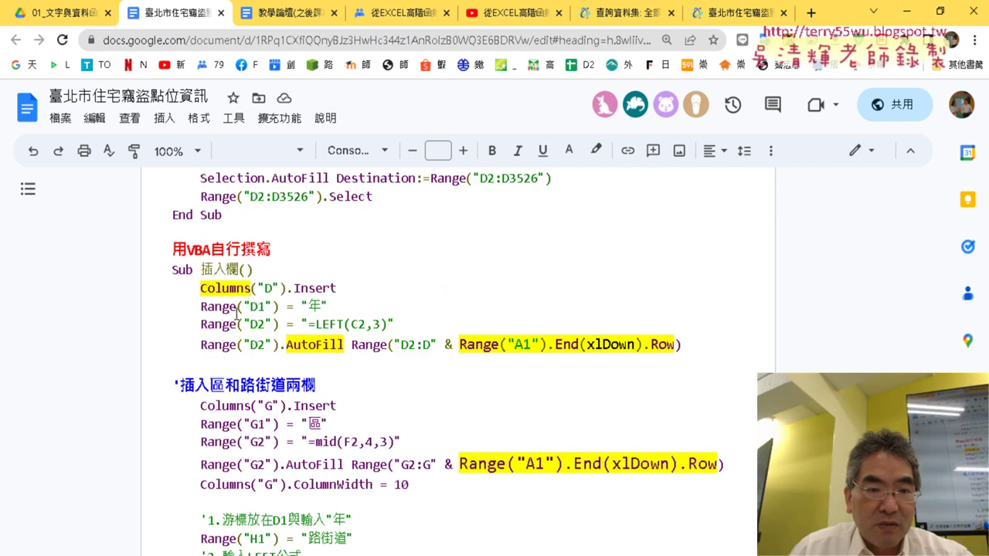
click(288, 245)
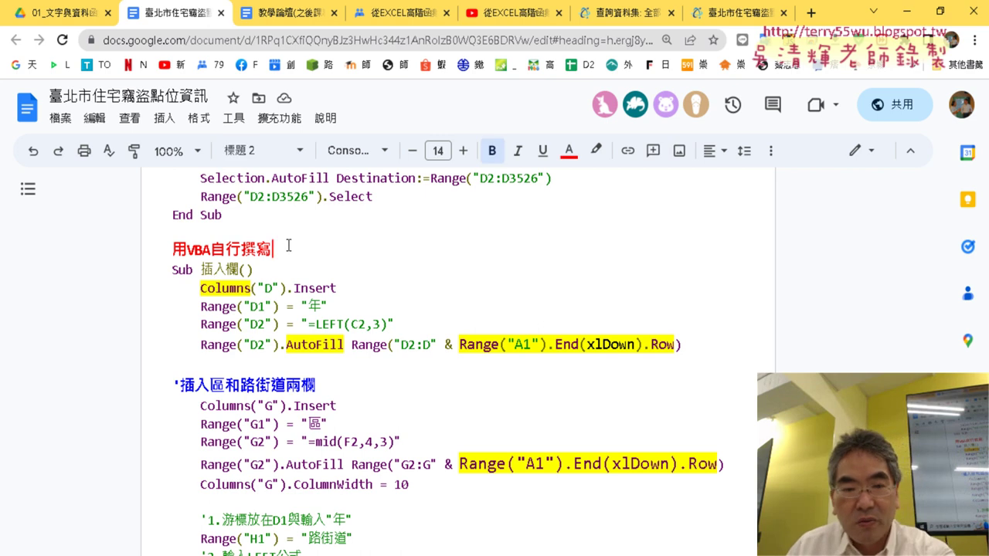
key(Return)
key(Return)
key(Return)
key(Return)
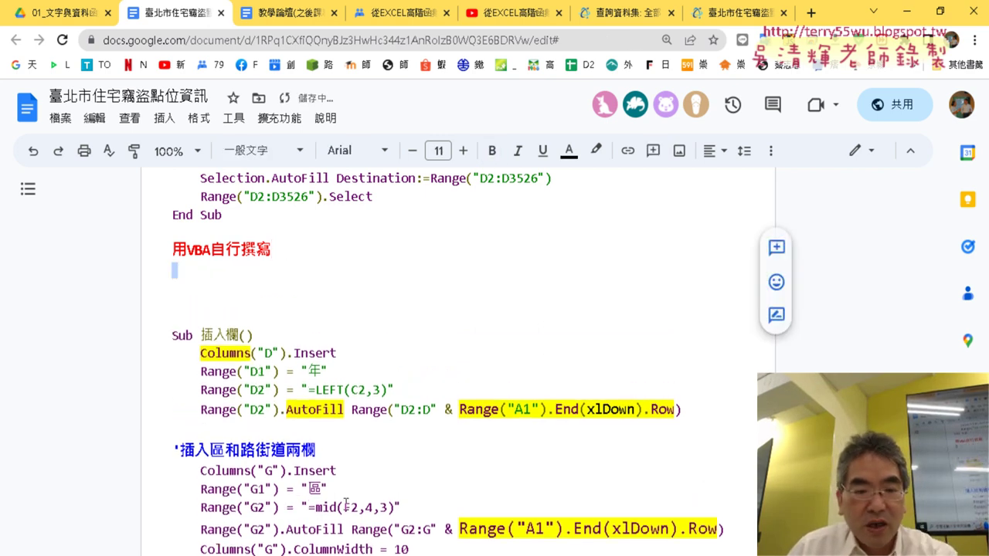
Stop the macro run, copy all the module code, and paste it below the heading
click(448, 456)
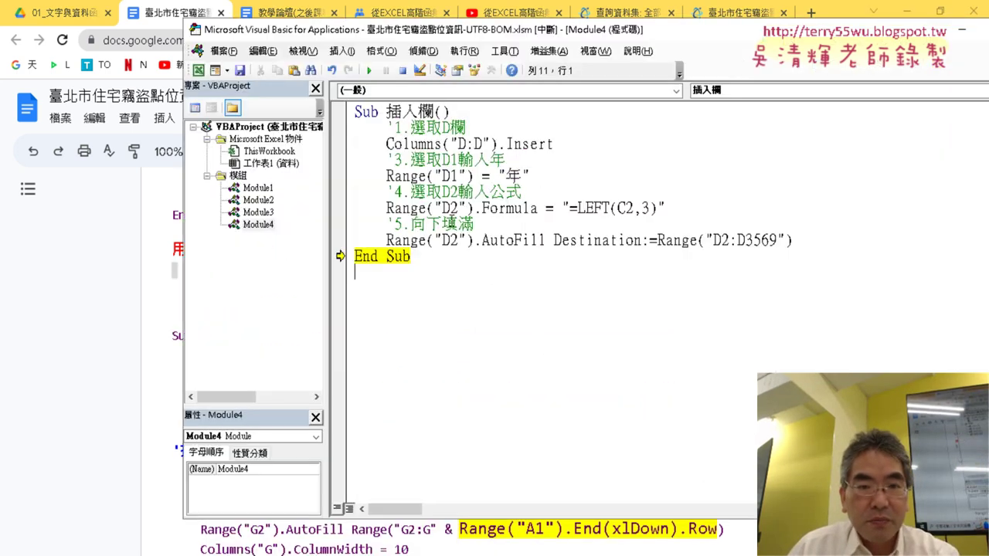
key(F8)
key(ctrl+a)
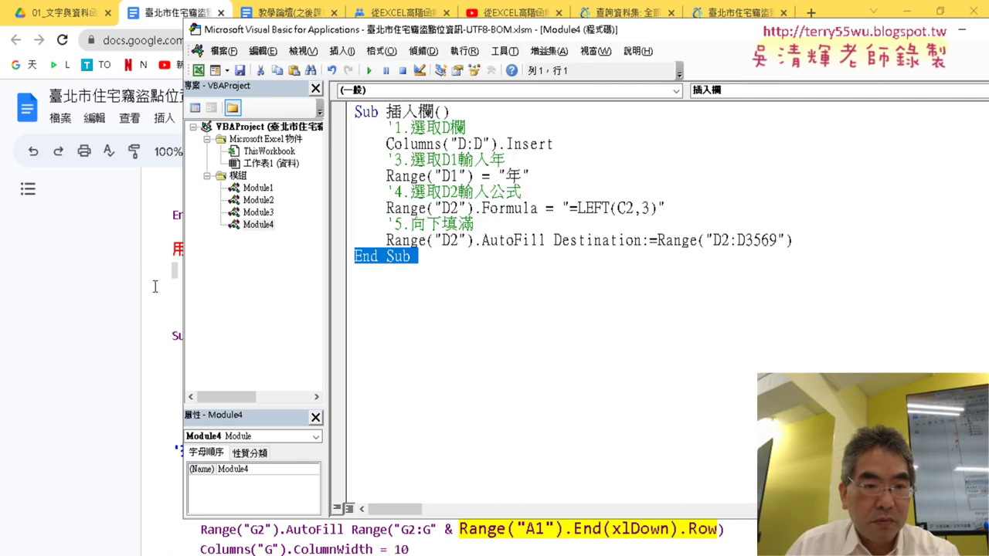
key(alt+Tab)
key(ctrl+v)
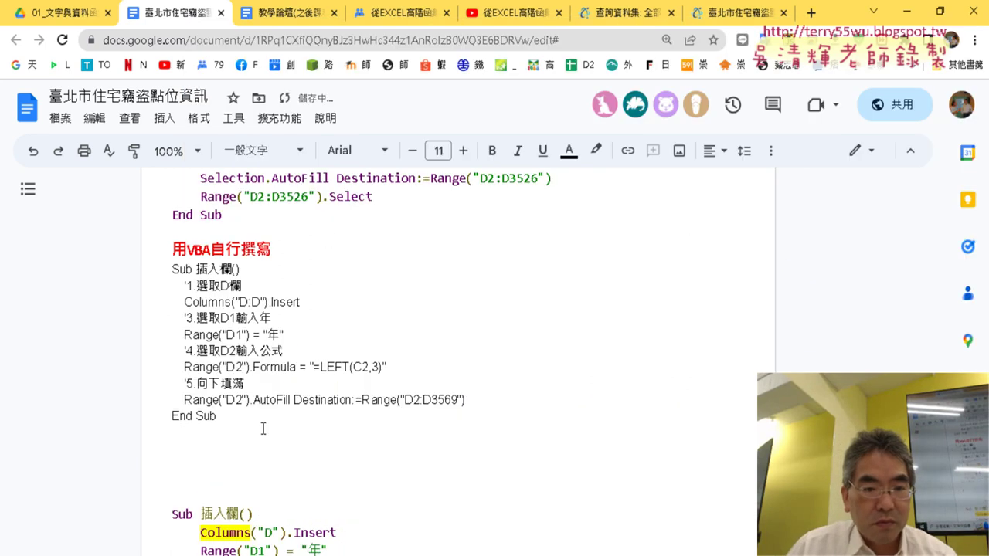
Format the pasted macro block with Code Pretty and remove the extra blank line after End Sub
drag(265, 429, 142, 268)
click(279, 118)
mouse_move(310, 214)
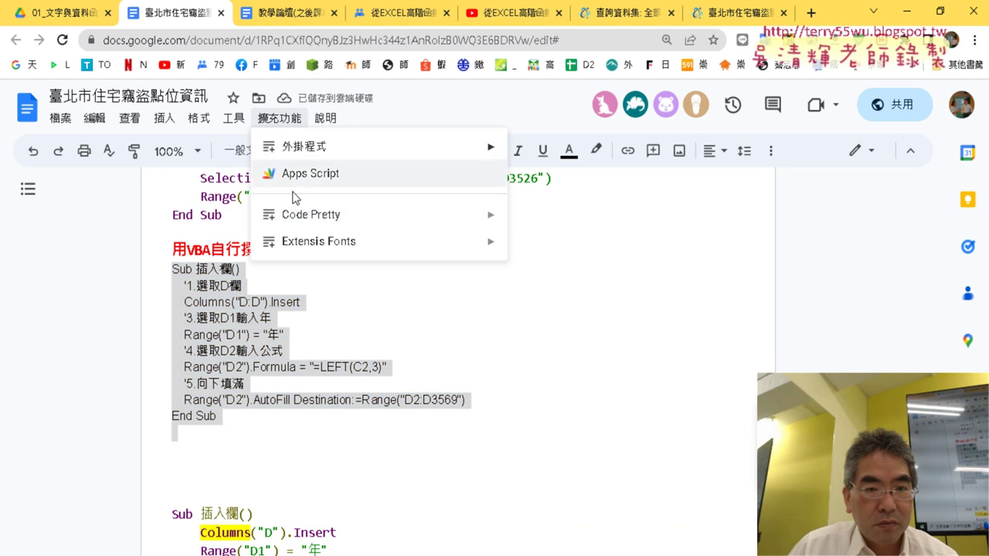
click(545, 220)
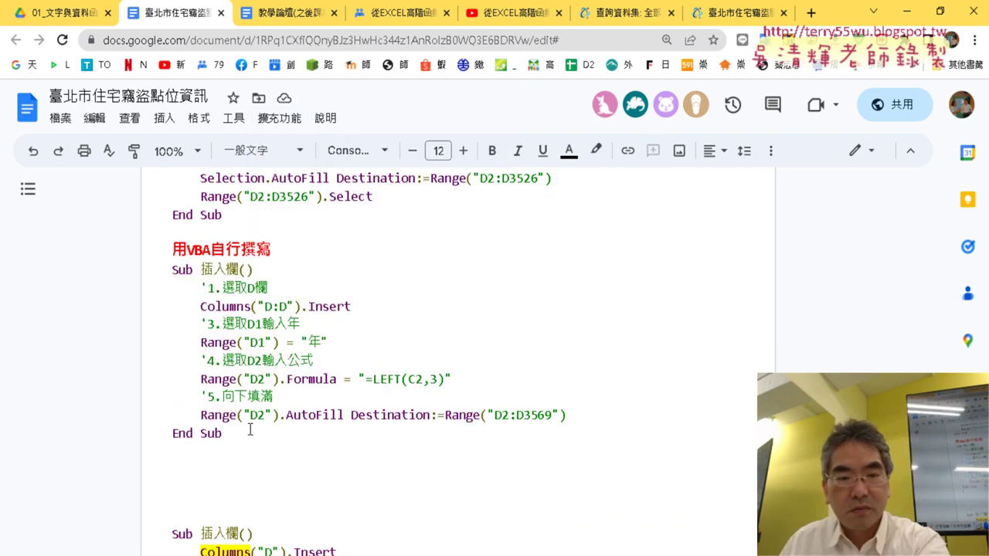
key(BackSpace)
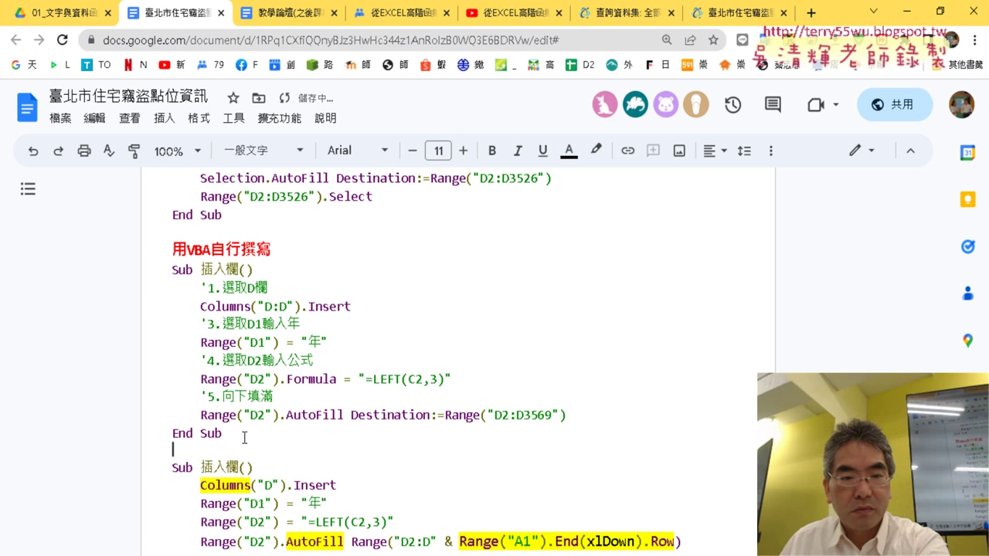